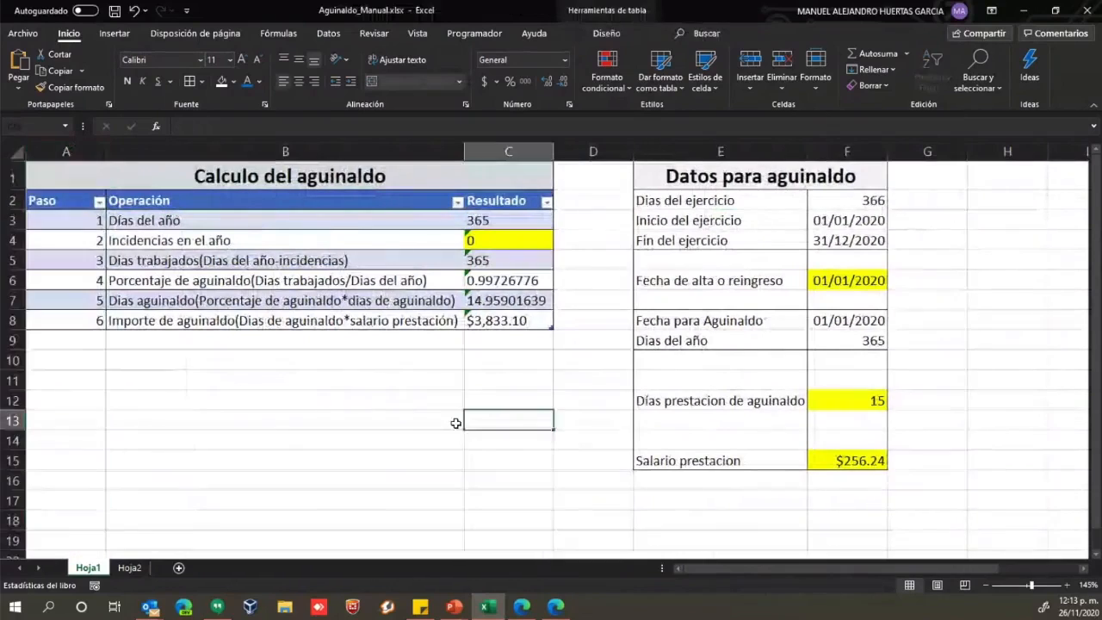
- Autofit column A to its contents and narrow the empty column D between the two tables
scroll(381, 445, "up", 1, "ctrl")
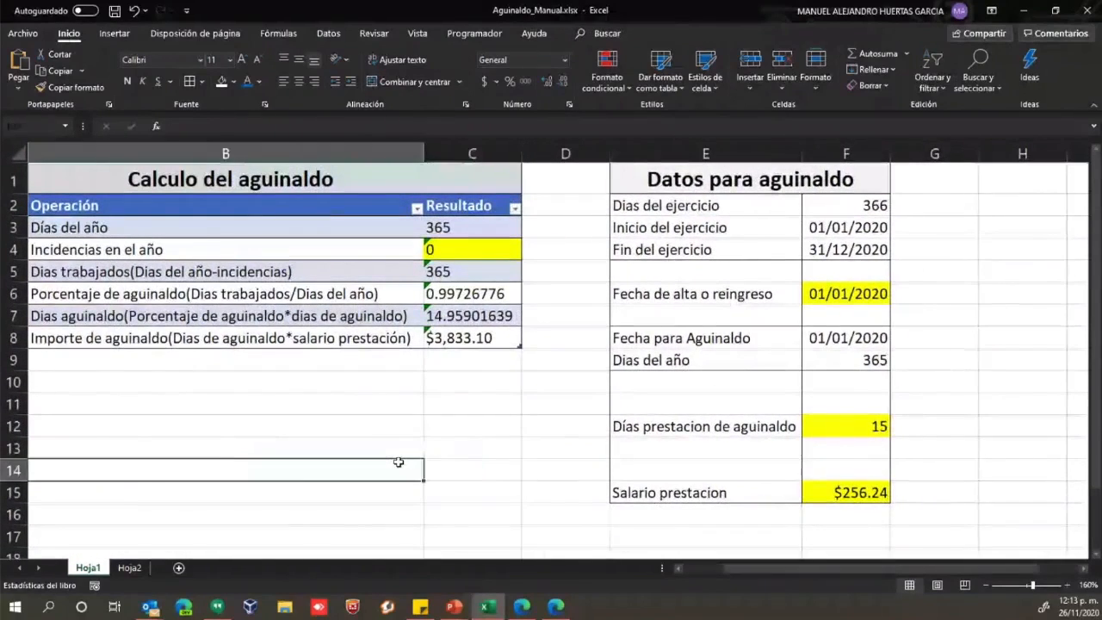
key("ctrl+Home")
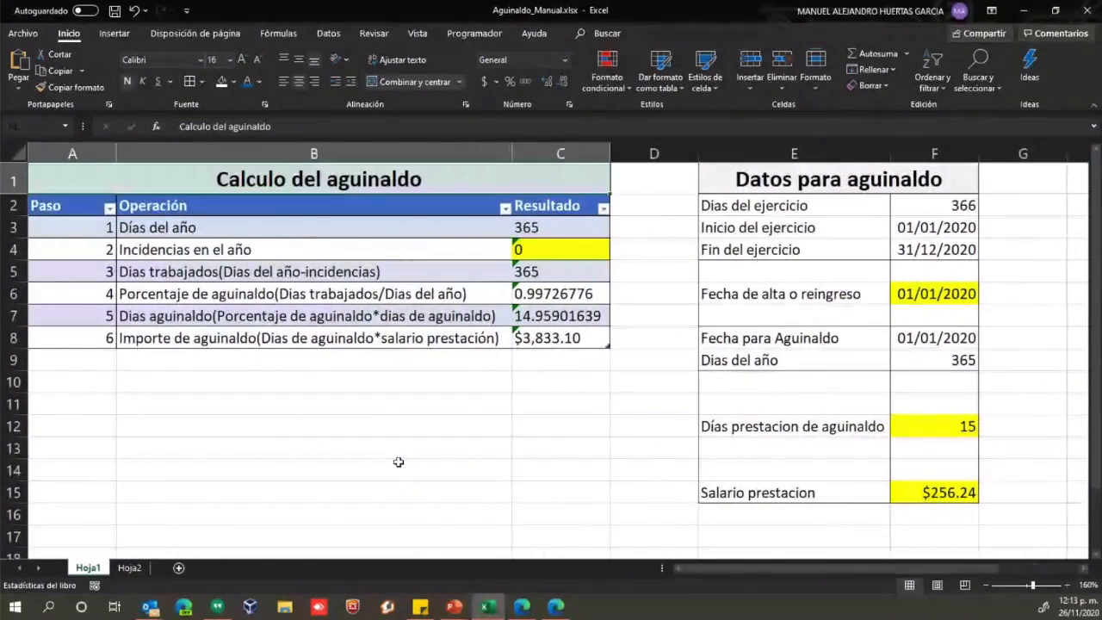
double_click(117, 153)
left_click(345, 449)
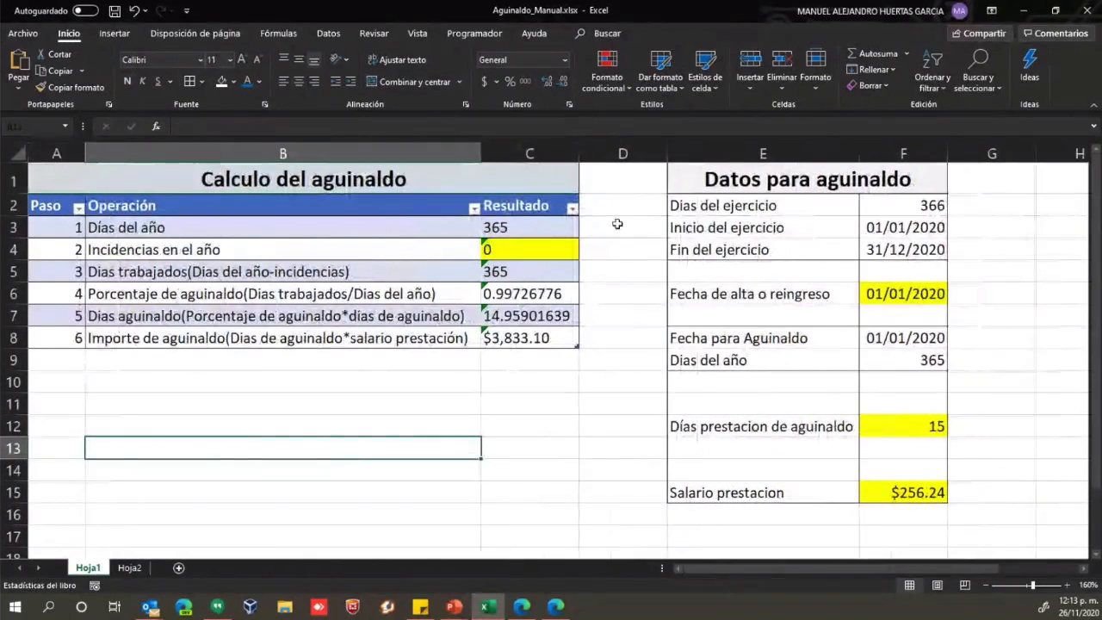
left_click_drag(663, 155, 632, 155)
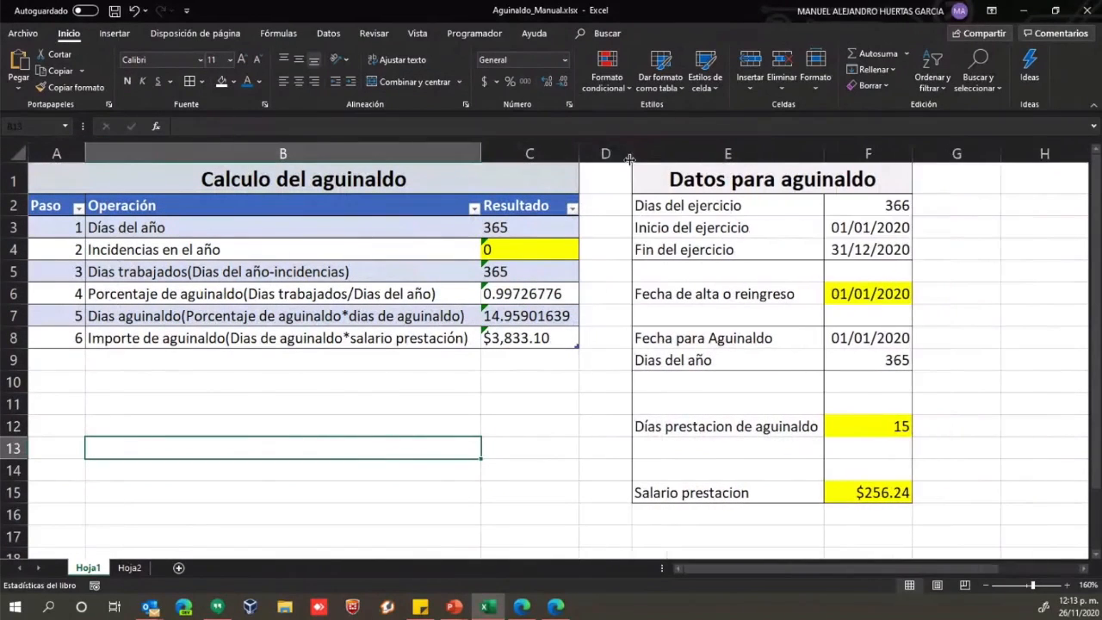
- Examine the Días del año row in the Calculo del aguinaldo table and the formula behind its result
left_click(404, 412)
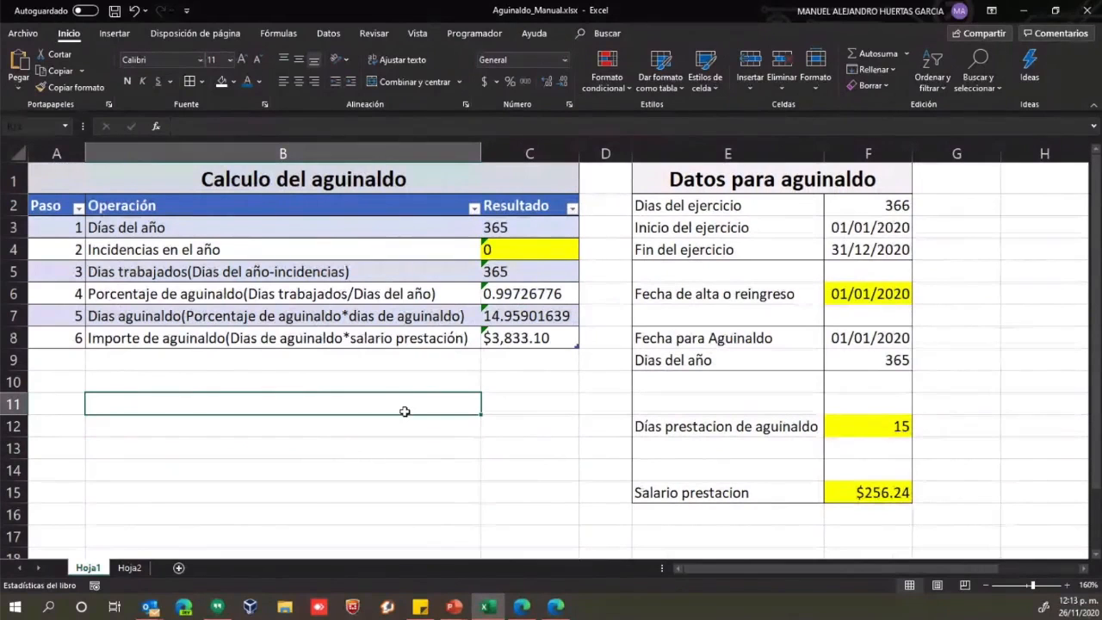
key("Up")
key("Up")
key("Up")
key("Up")
key("Up")
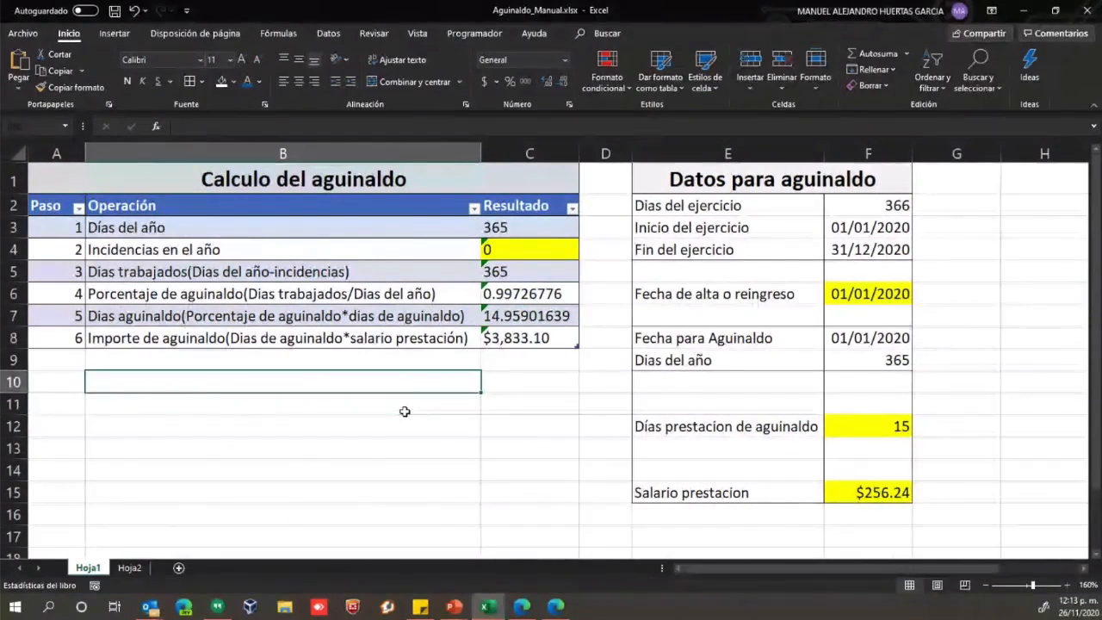
key("Up")
key("Up")
key("Up")
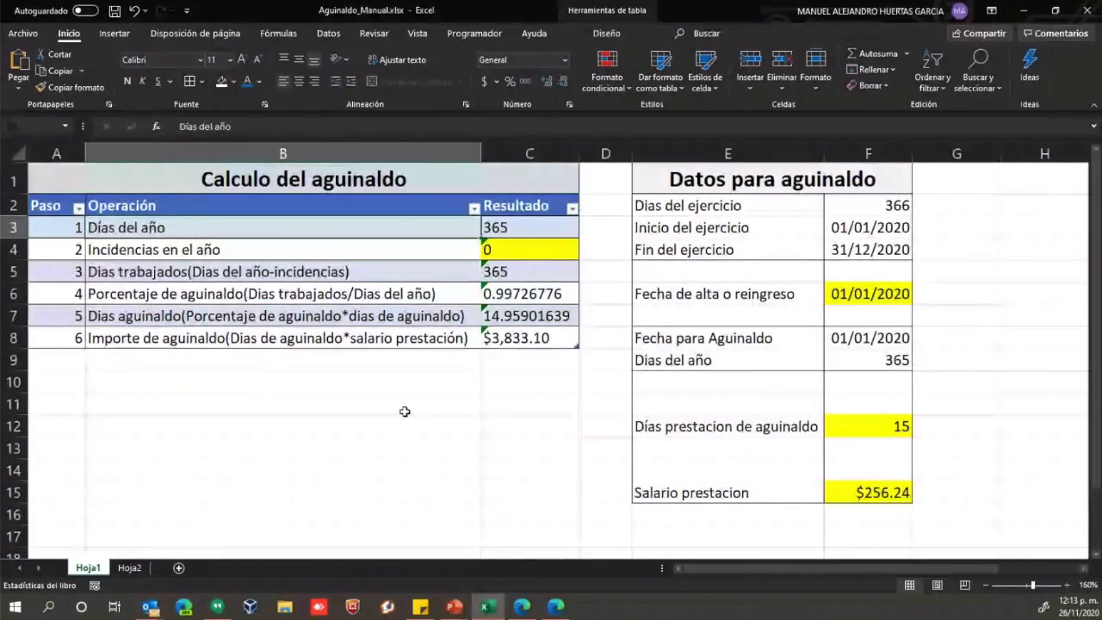
key("Right")
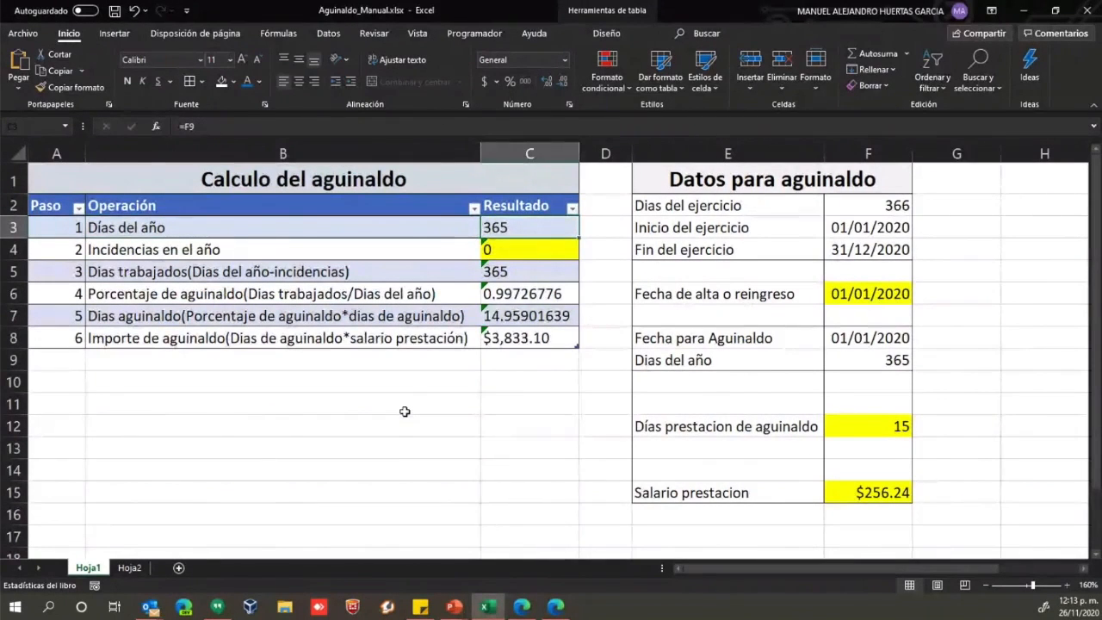
- Examine the start and end dates of the ejercicio and the Fecha de alta o reingreso in Datos para aguinaldo
key("Right")
key("Right")
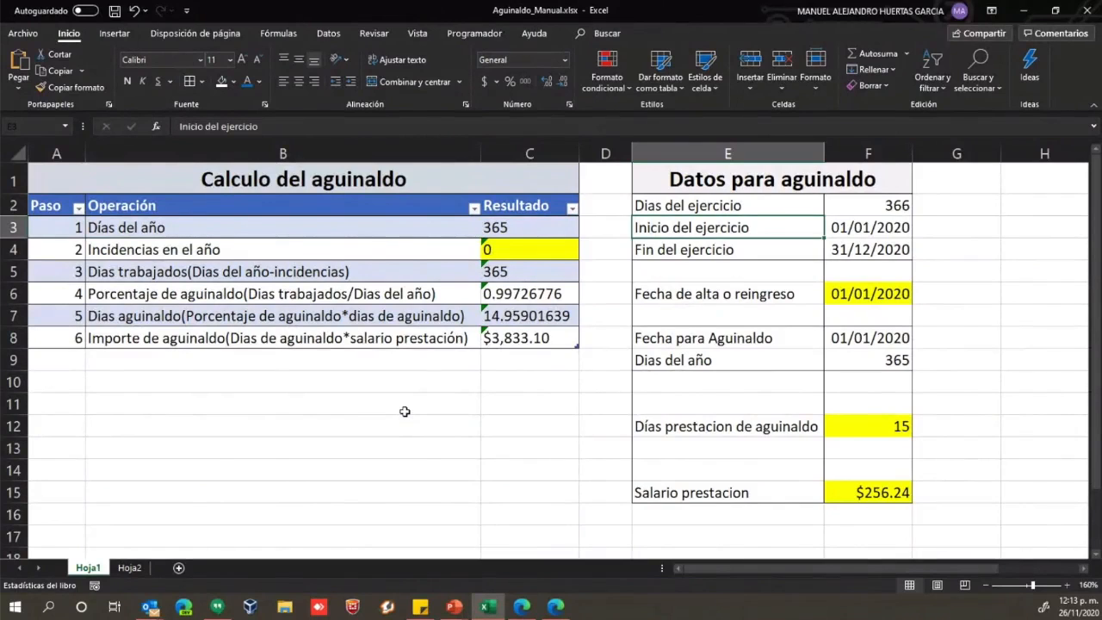
key("Right")
key("Right")
key("Down")
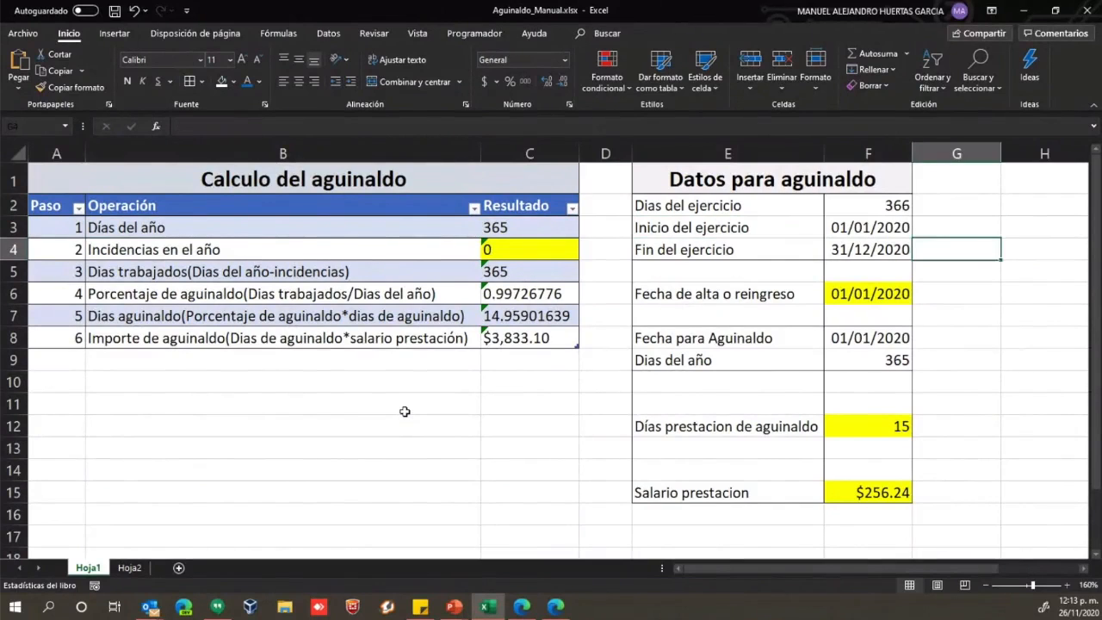
key("Left")
key("Left")
key("Down")
key("Down")
key("Right")
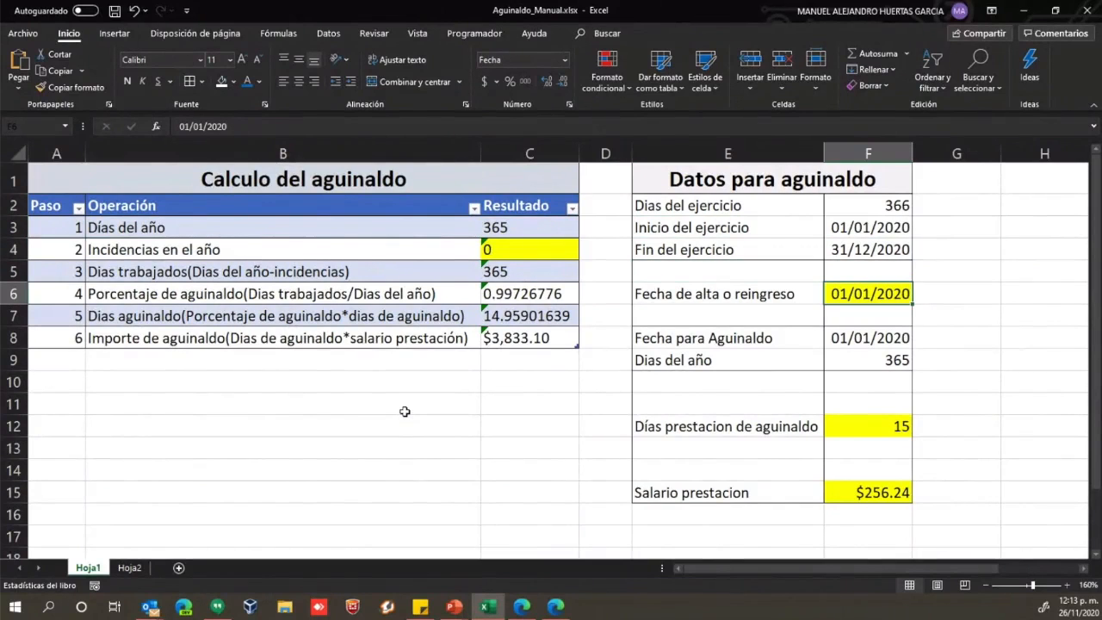
- Examine the Resultado cells for Incidencias en el año, Dias trabajados and Porcentaje de aguinaldo
key("Left")
key("Left")
key("Left")
key("Up")
key("Up")
key("Down")
key("Down")
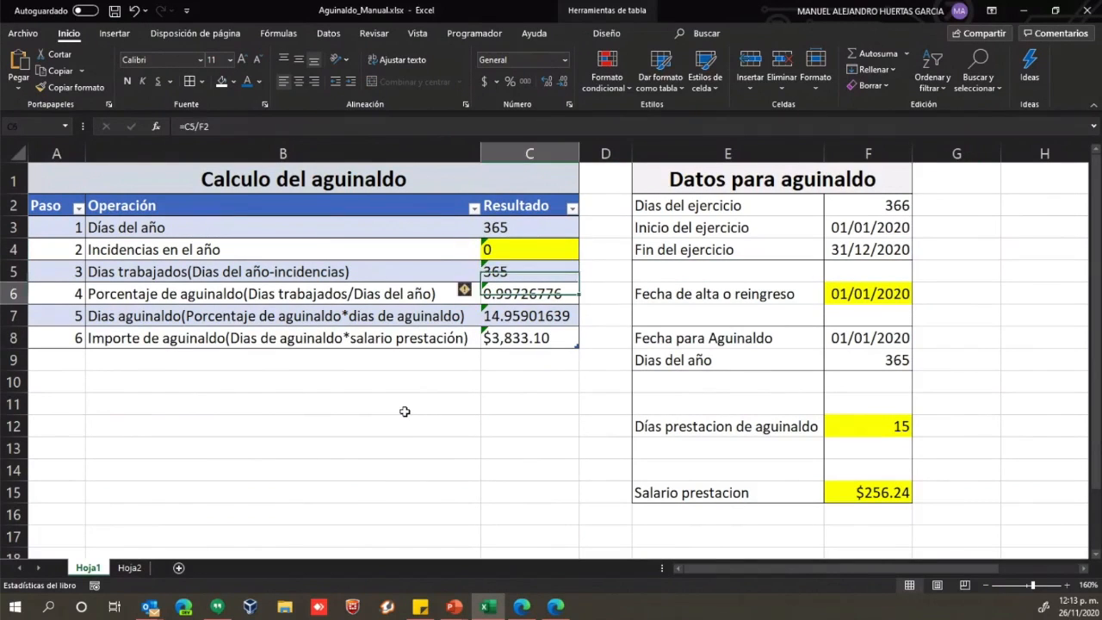
- Review the Dias del ejercicio, Inicio del ejercicio and Fin del ejercicio values in column F
key("Escape")
key("Right")
key("Right")
key("Right")
key("Up")
key("Up")
key("Up")
key("Up")
key("Down")
key("Down")
key("Down")
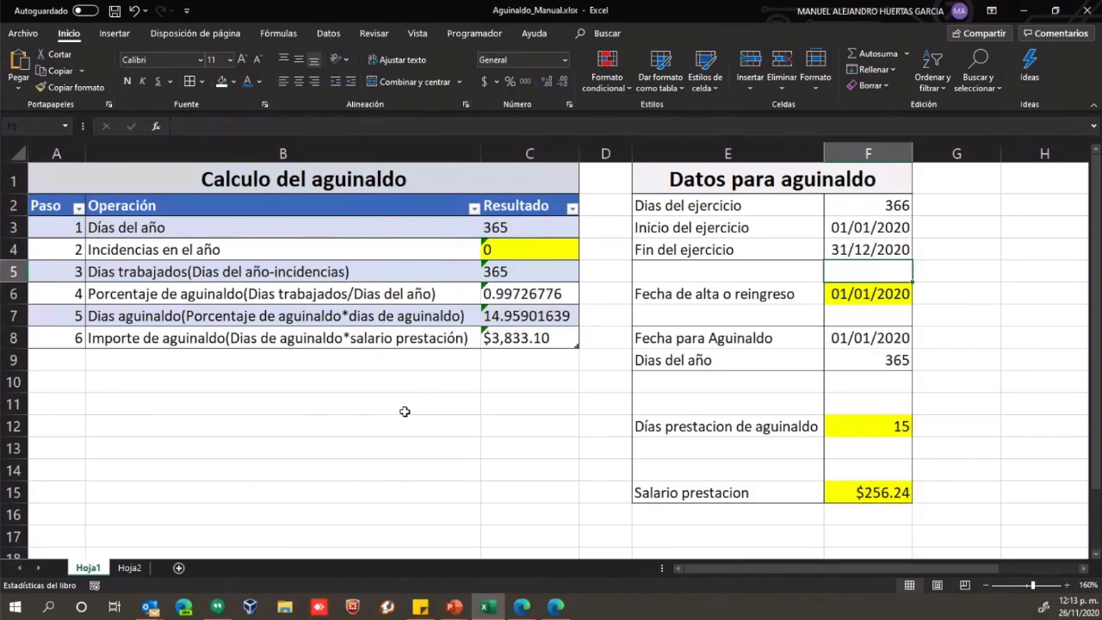
key("Down")
key("Up")
key("Up")
key("Up")
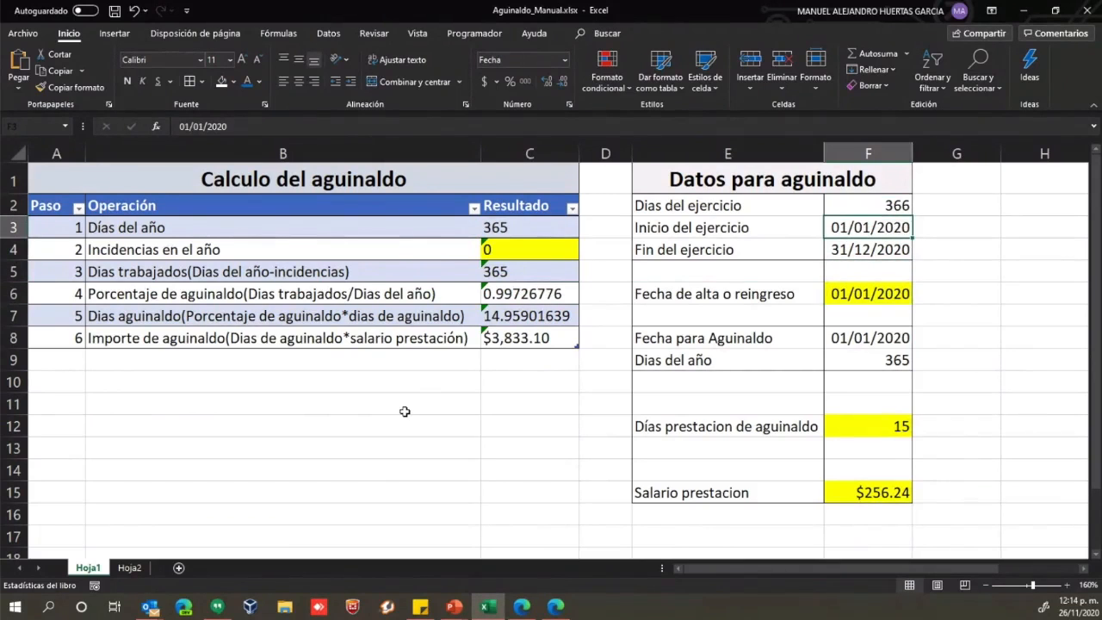
- Review the Fin del ejercicio date, the Fecha de alta o reingreso and the Fecha para Aguinaldo
key("Down")
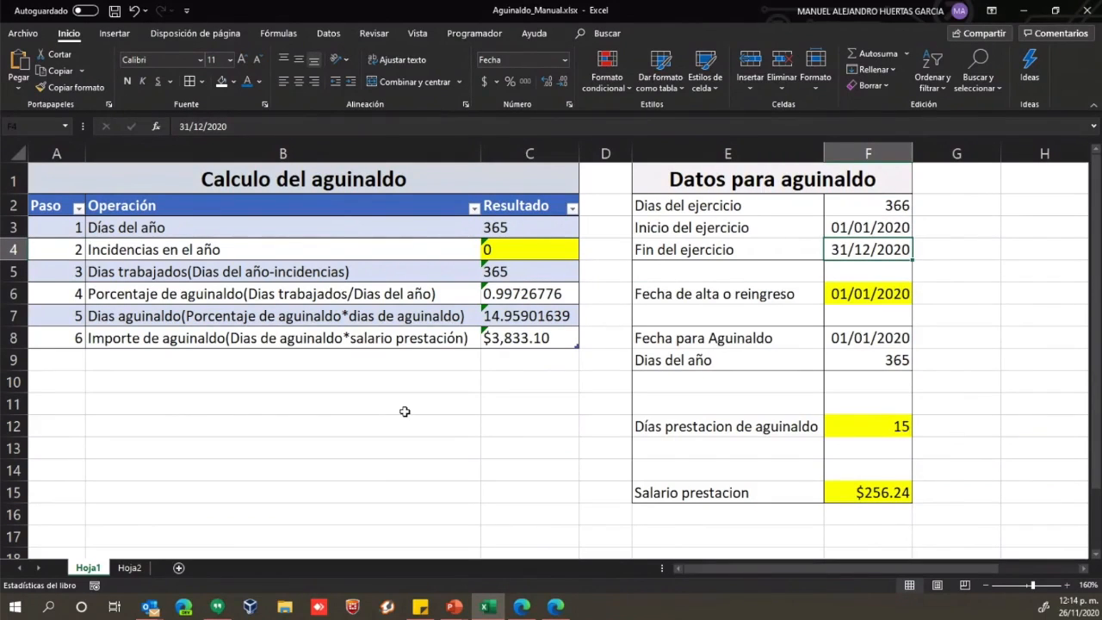
key("Down")
key("Down")
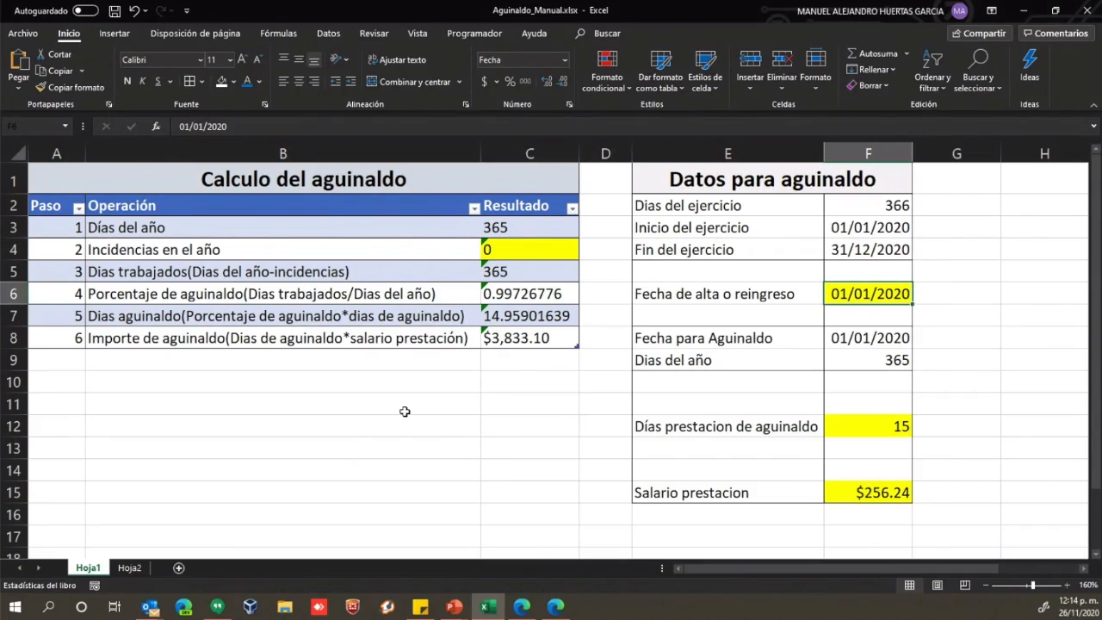
key("Down")
key("Down")
key("Down")
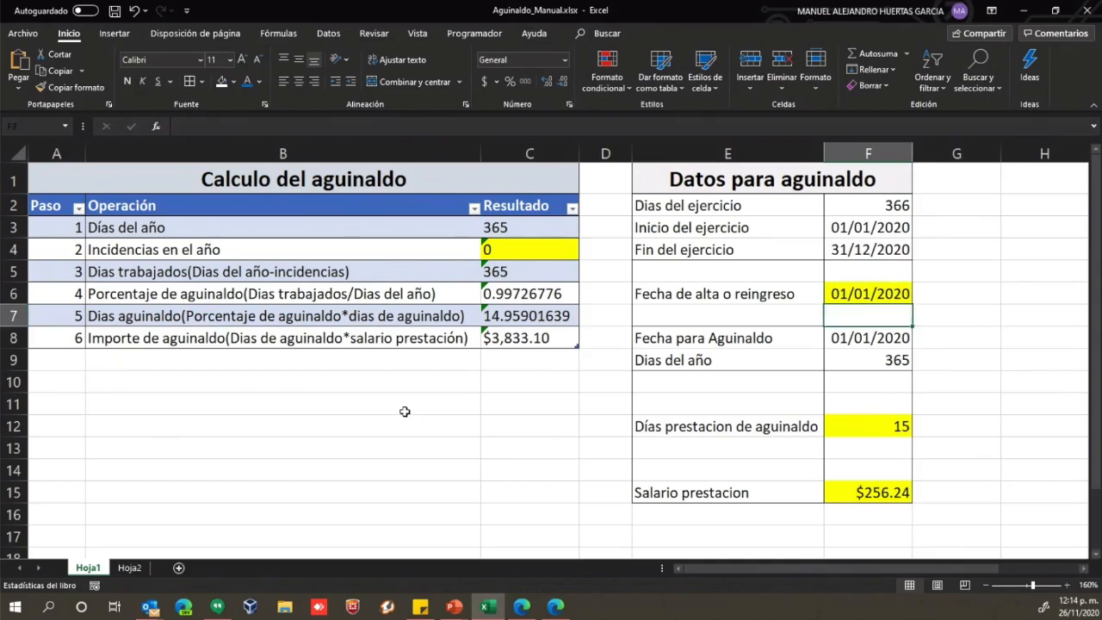
key("Up")
key("Up")
key("Up")
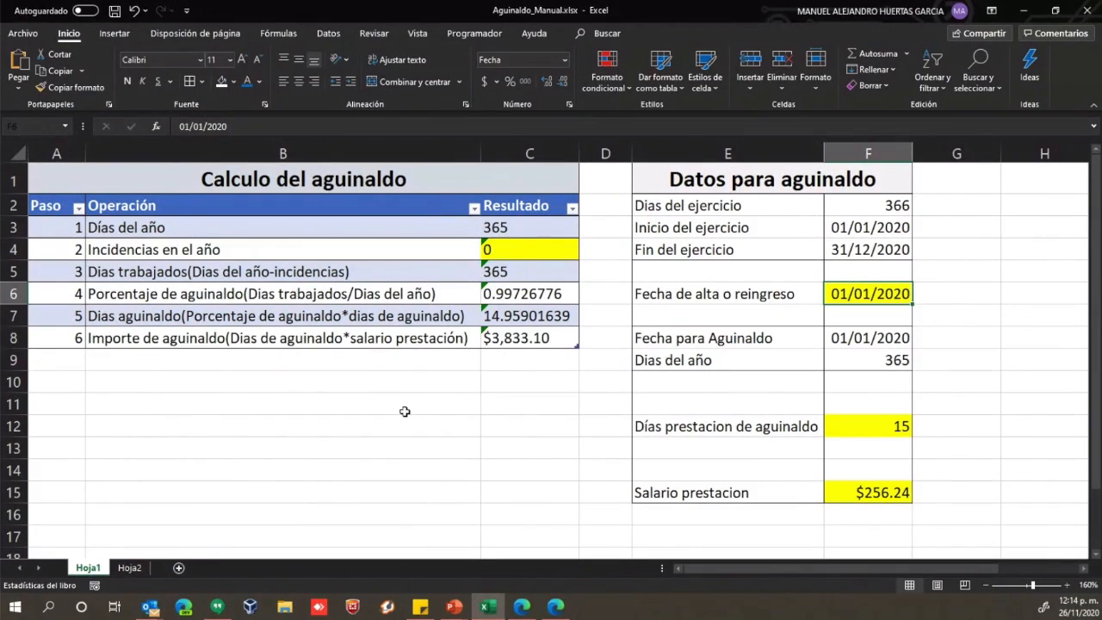
- Set Fecha de alta o reingreso to 01/05/2020 and check the formulas of Fecha para Aguinaldo and Dias del año
key("Return")
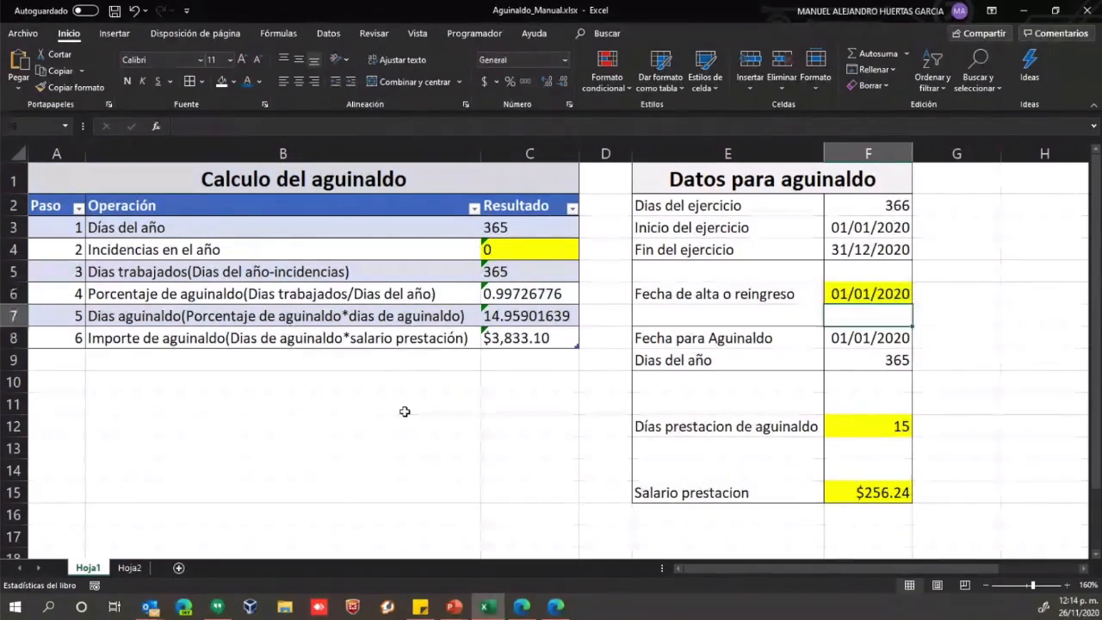
key("Up")
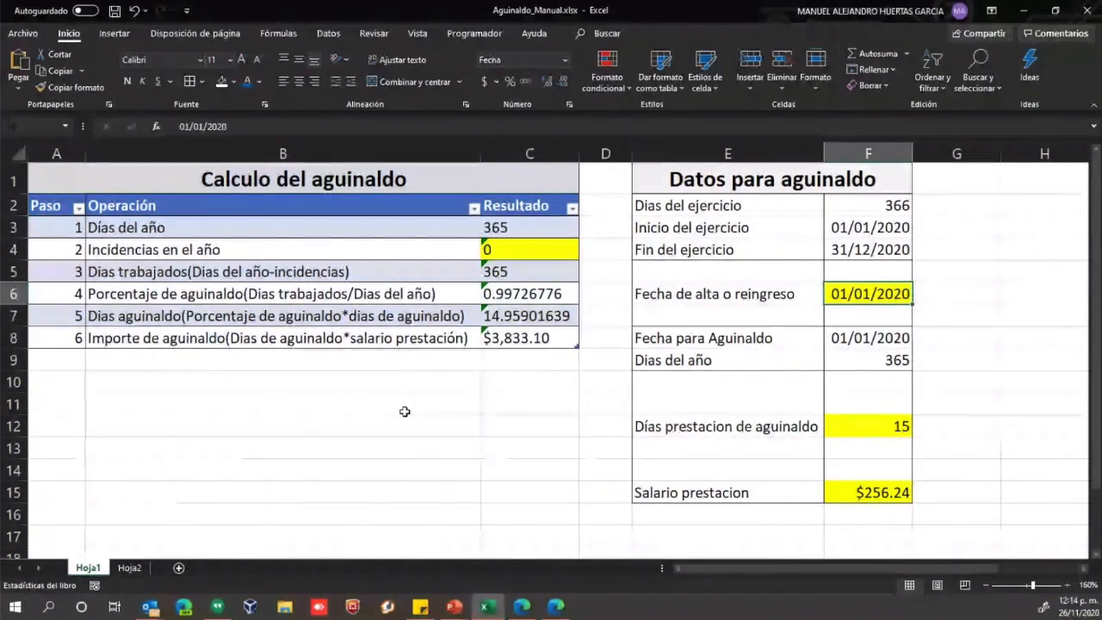
type("01")
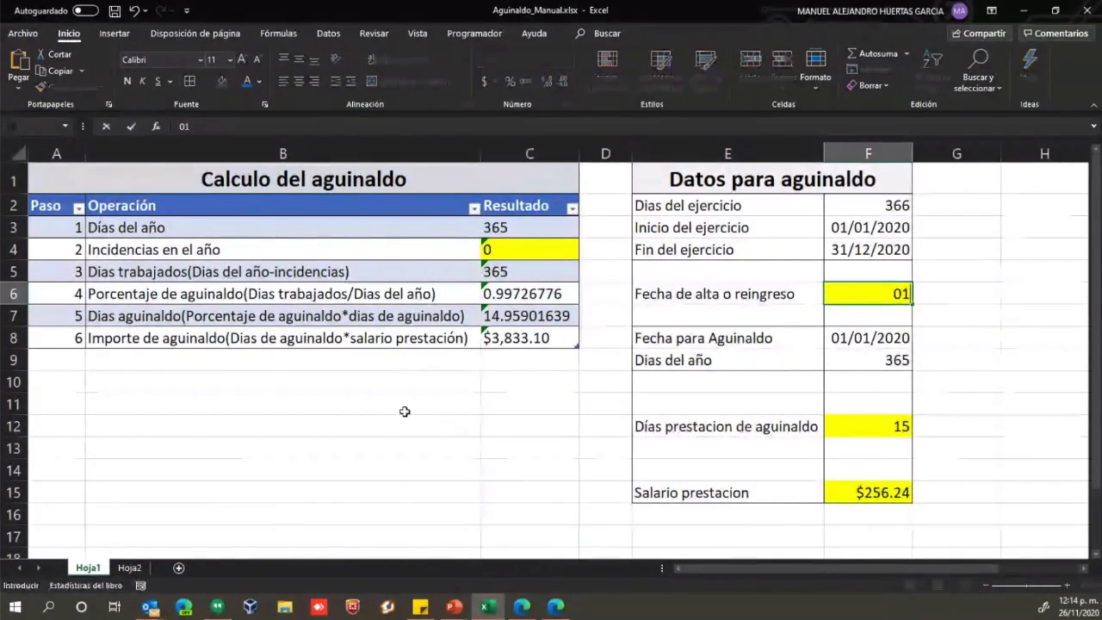
type("/05/2020")
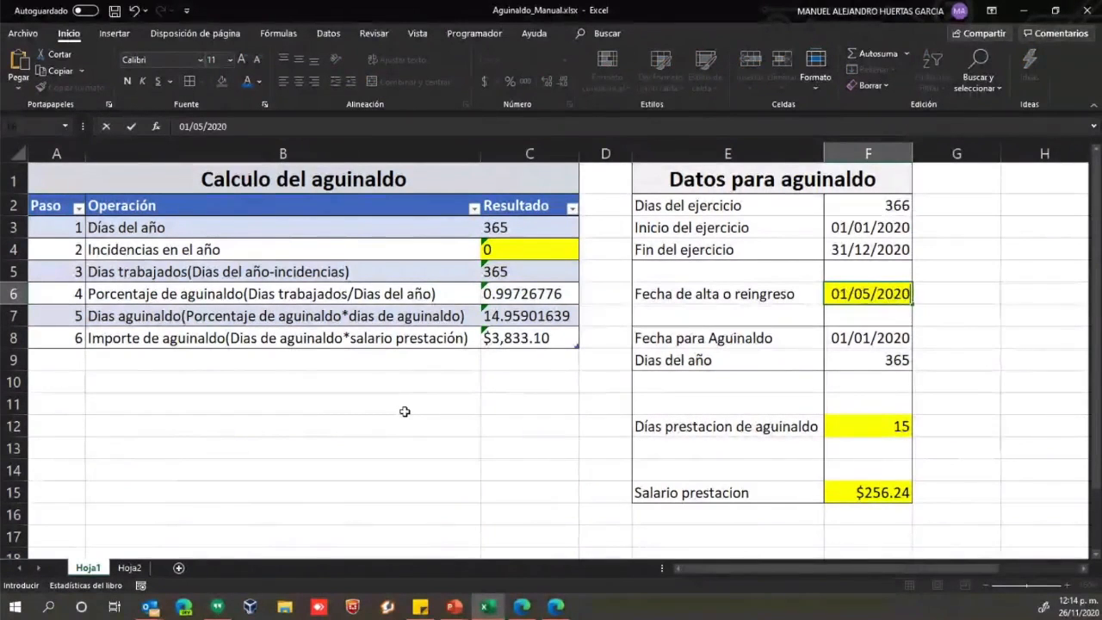
key("Return")
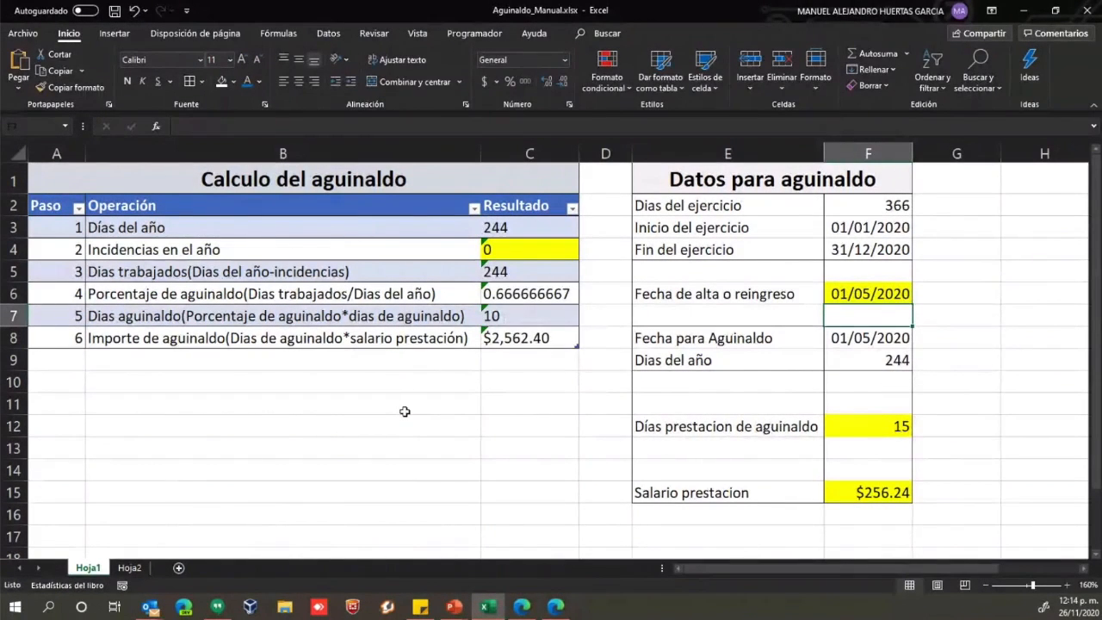
key("Return")
key("Return")
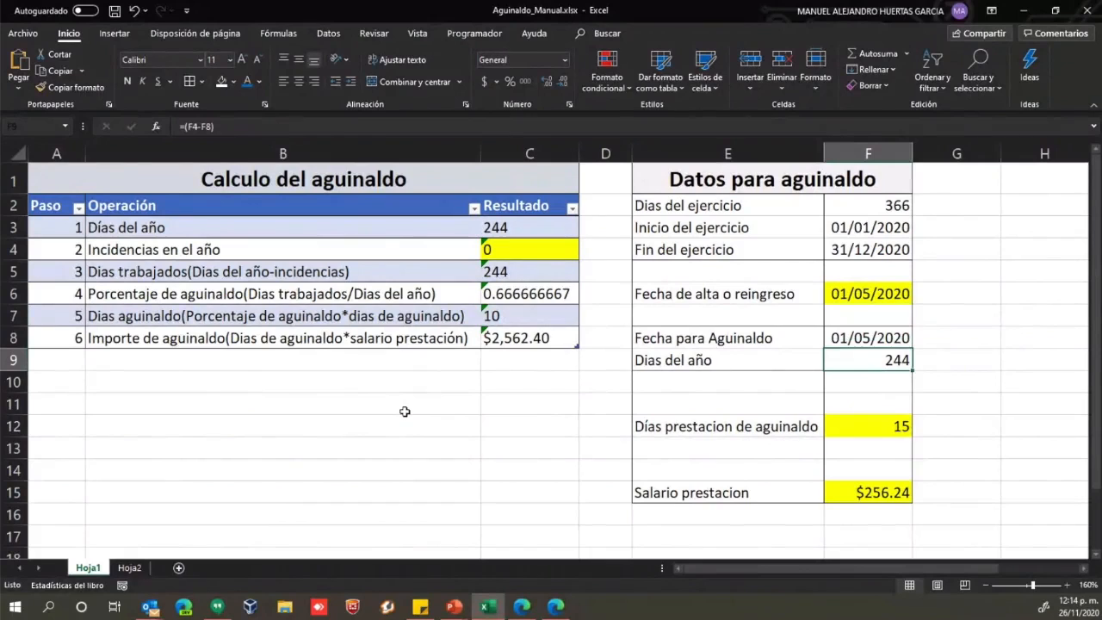
key("Up")
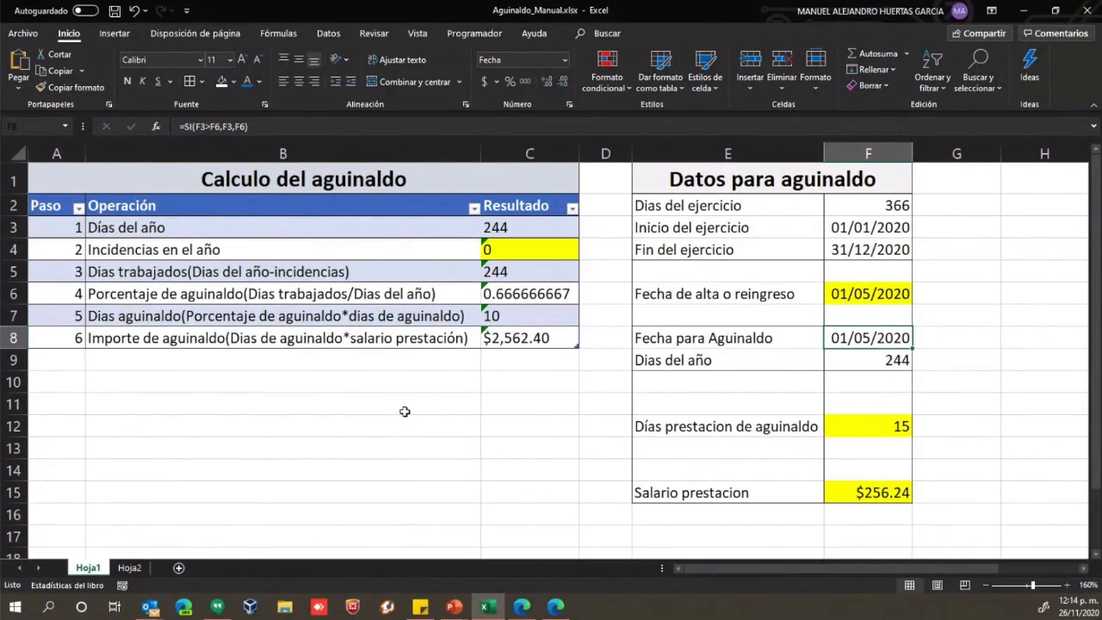
key("Down")
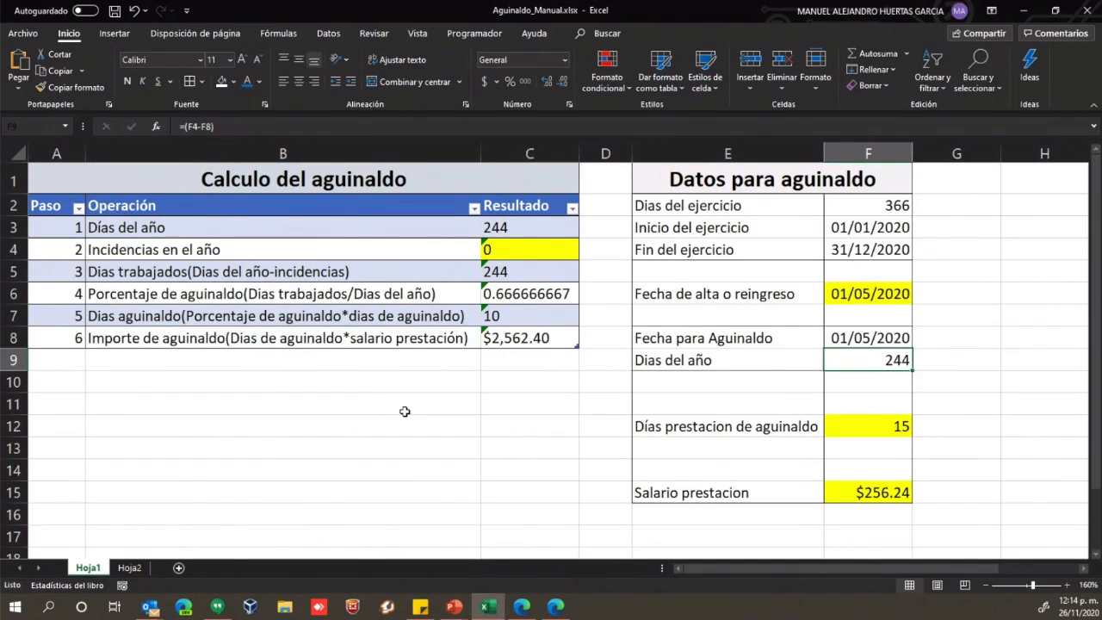
- Set Fecha de alta o reingreso back to 01/01/2020
key("Up")
key("Up")
key("Up")
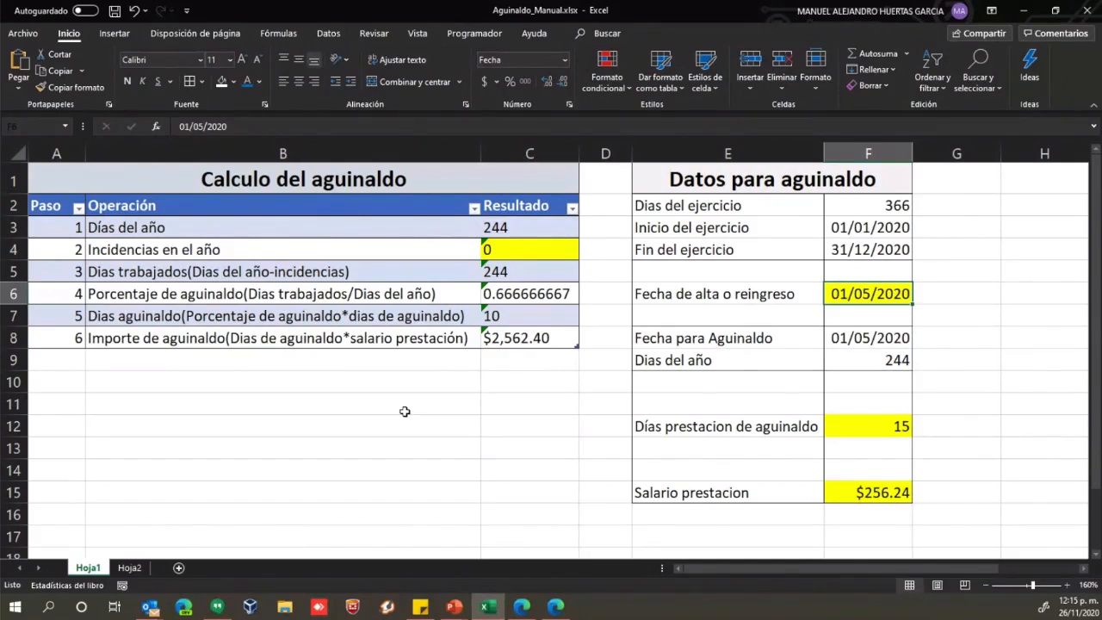
type("01/01/2020")
key("Return")
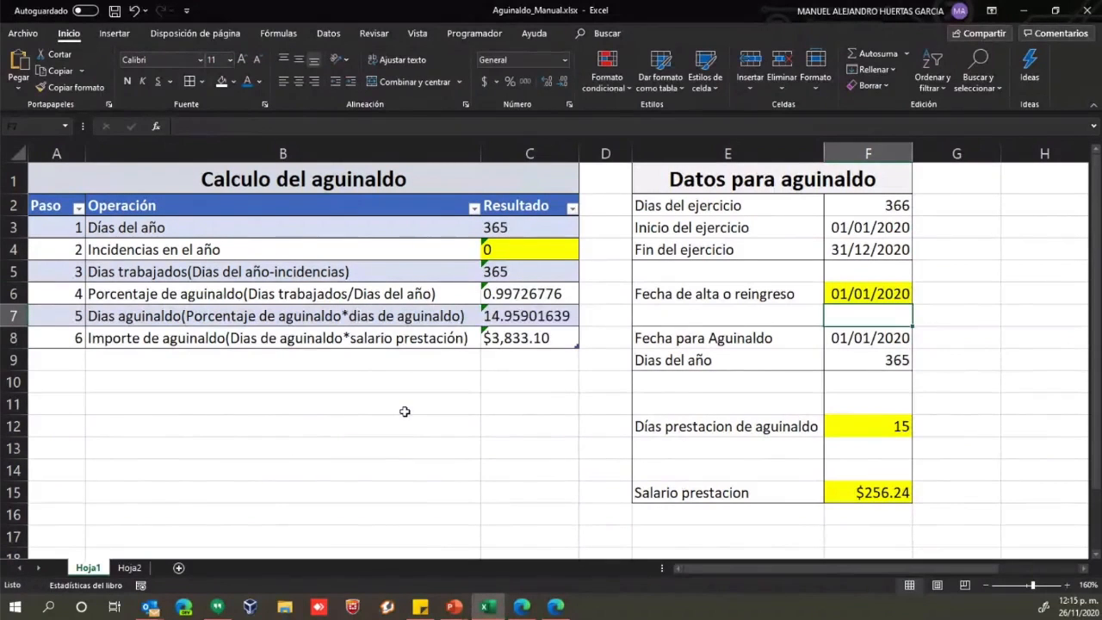
- Set Días prestacion de aguinaldo to 30 in Datos para aguinaldo
key("Down")
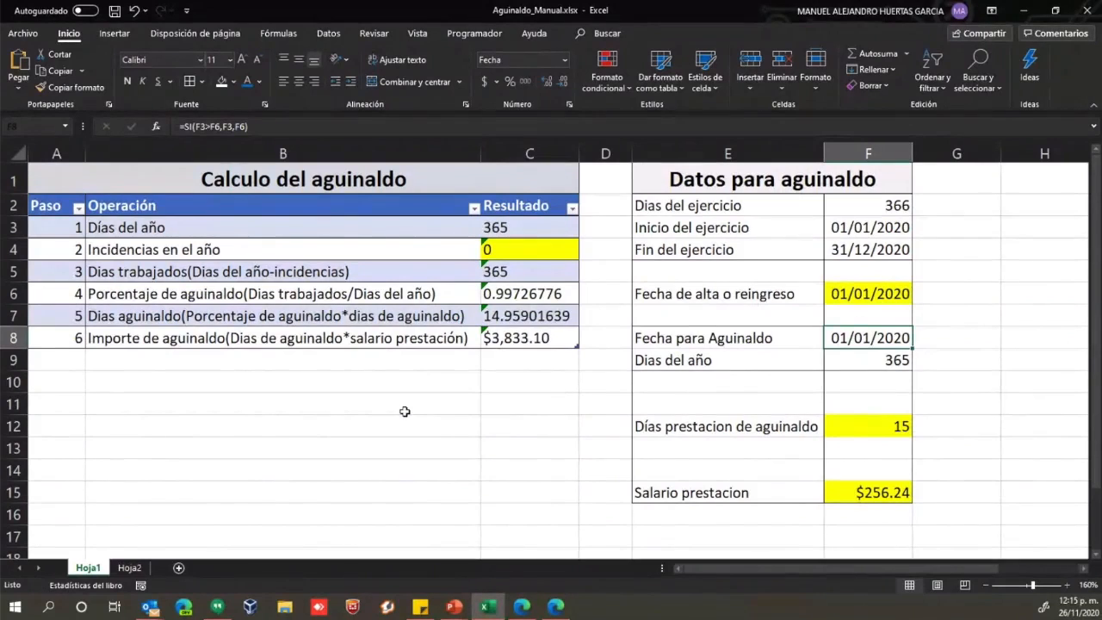
key("Down")
key("Down")
key("Down")
key("Down")
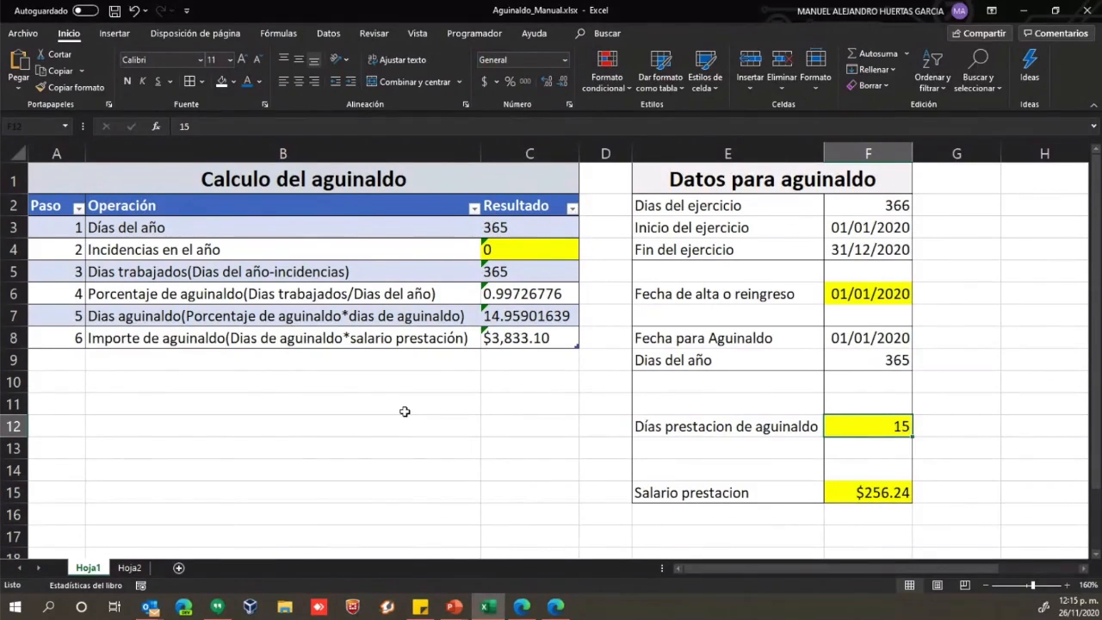
type("30")
key("Return")
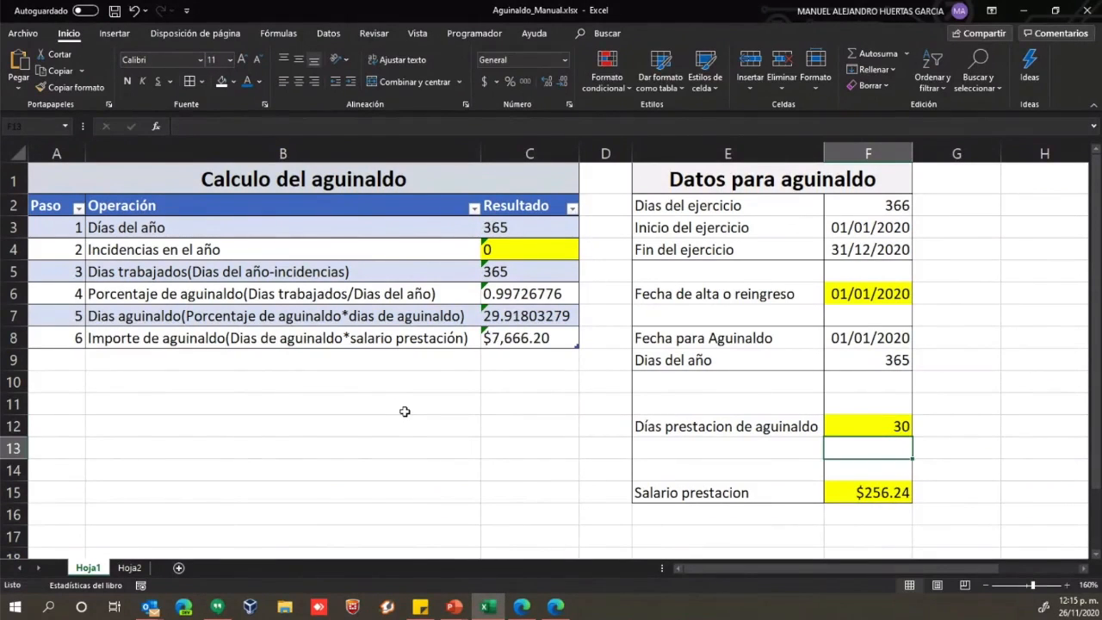
- Return Días prestacion de aguinaldo to 15 and go to the Salario prestacion value
key("Up")
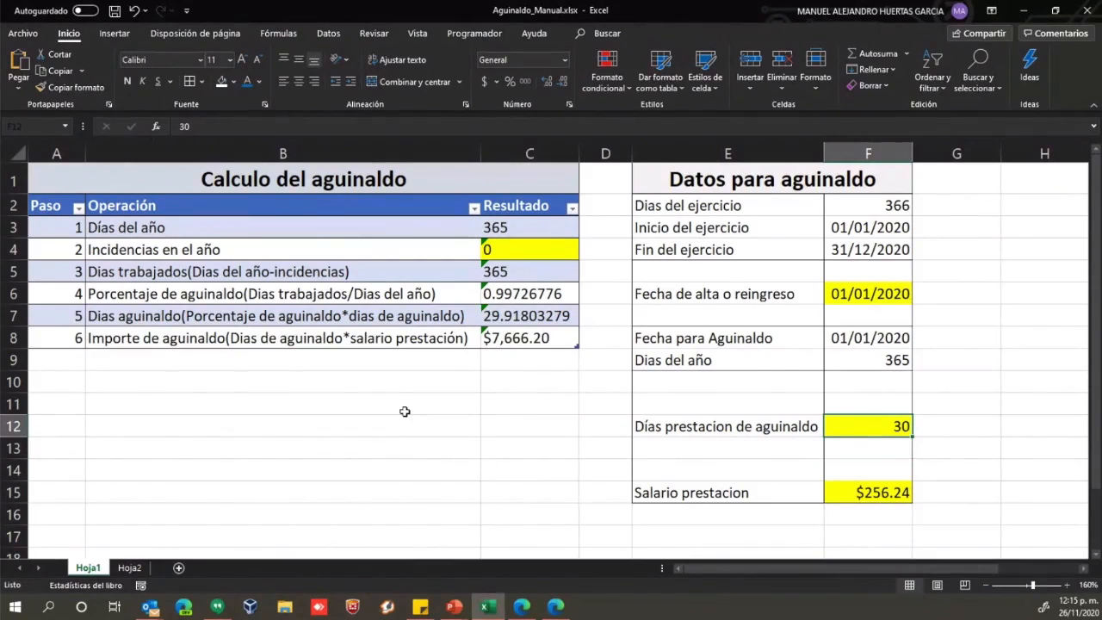
type("15")
key("Return")
key("Return")
key("Return")
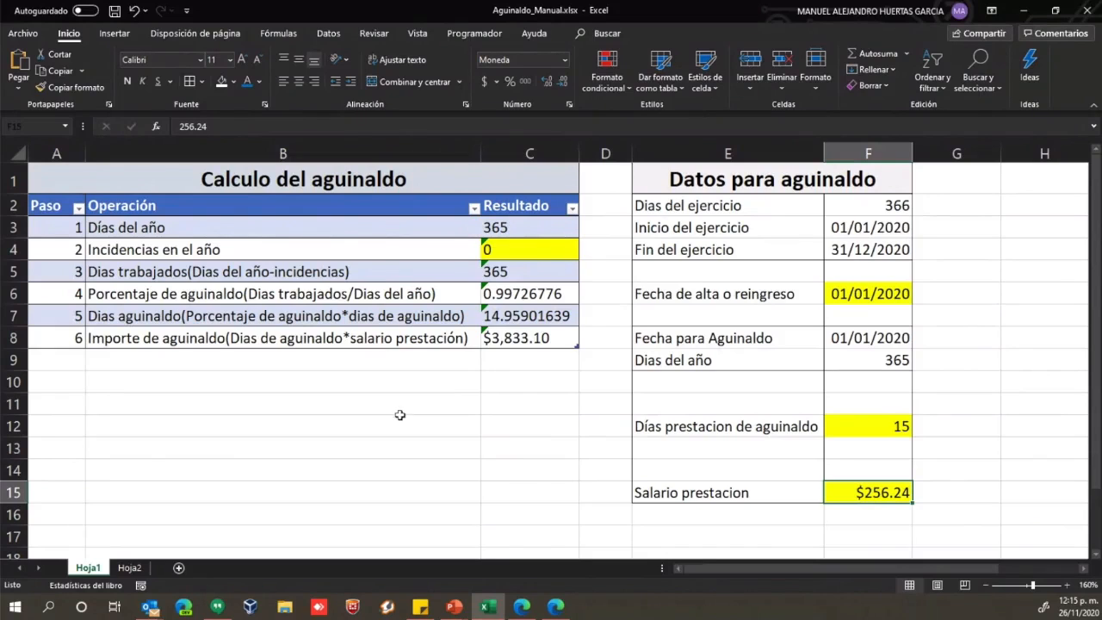
- Set Incidencias en el año to 12 in the Calculo del aguinaldo table
left_click(524, 253)
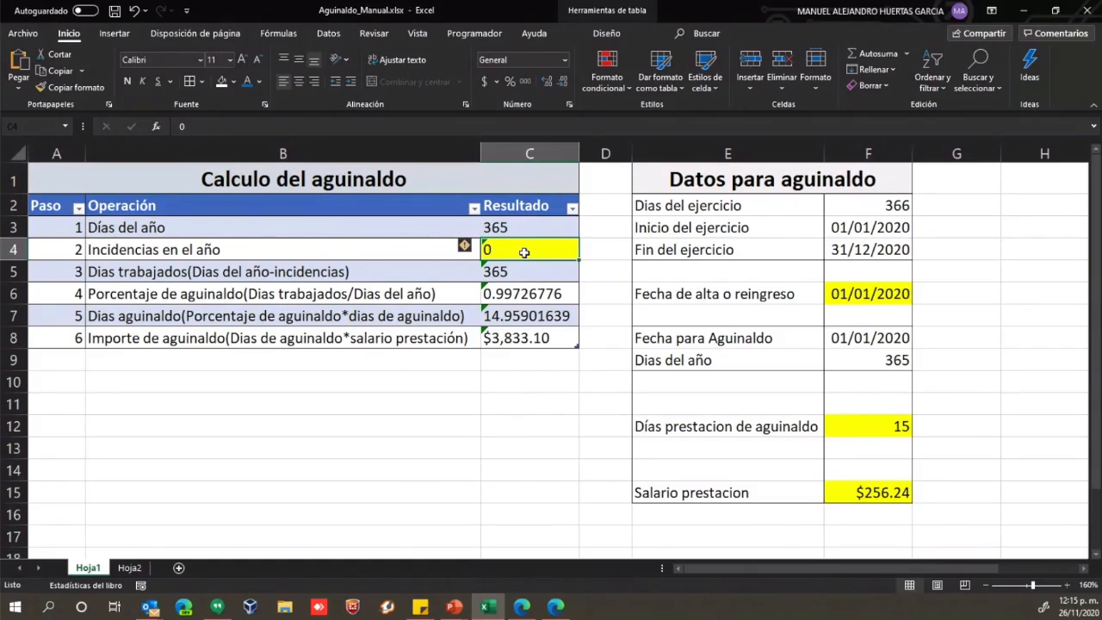
type("12")
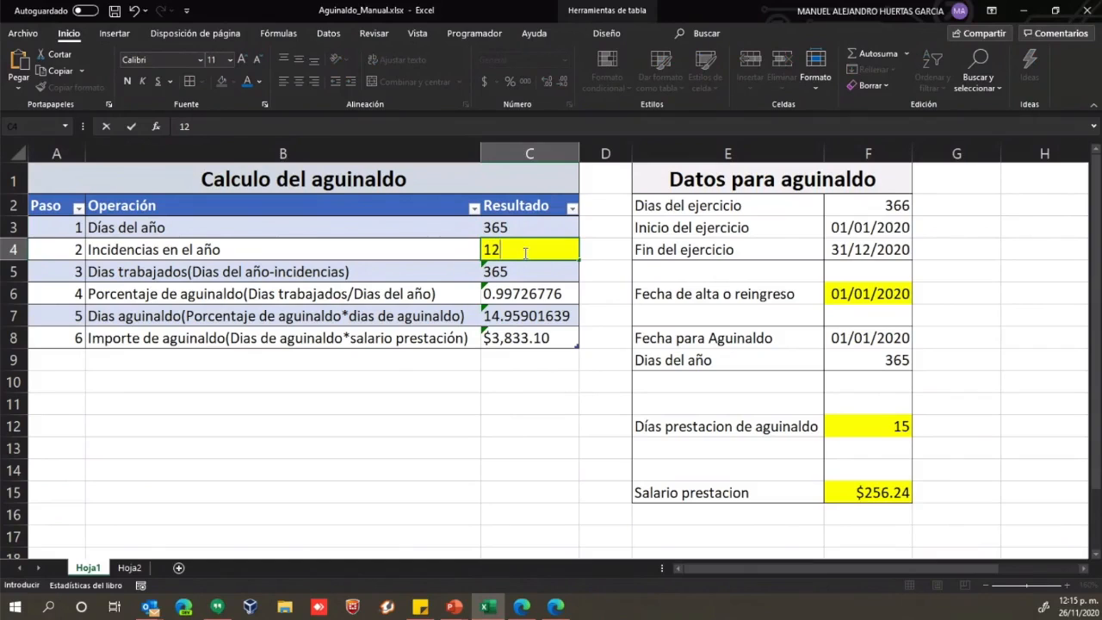
key("Return")
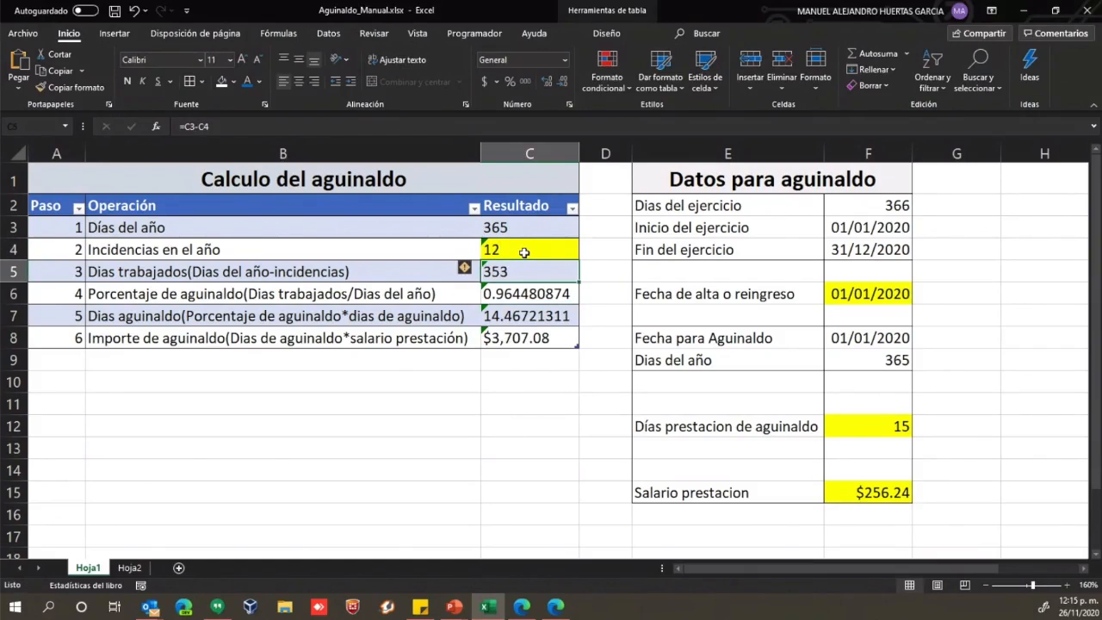
- Review the formulas of Porcentaje de aguinaldo and Dias aguinaldo, checking the Días prestacion de aguinaldo value used by the latter
key("Down")
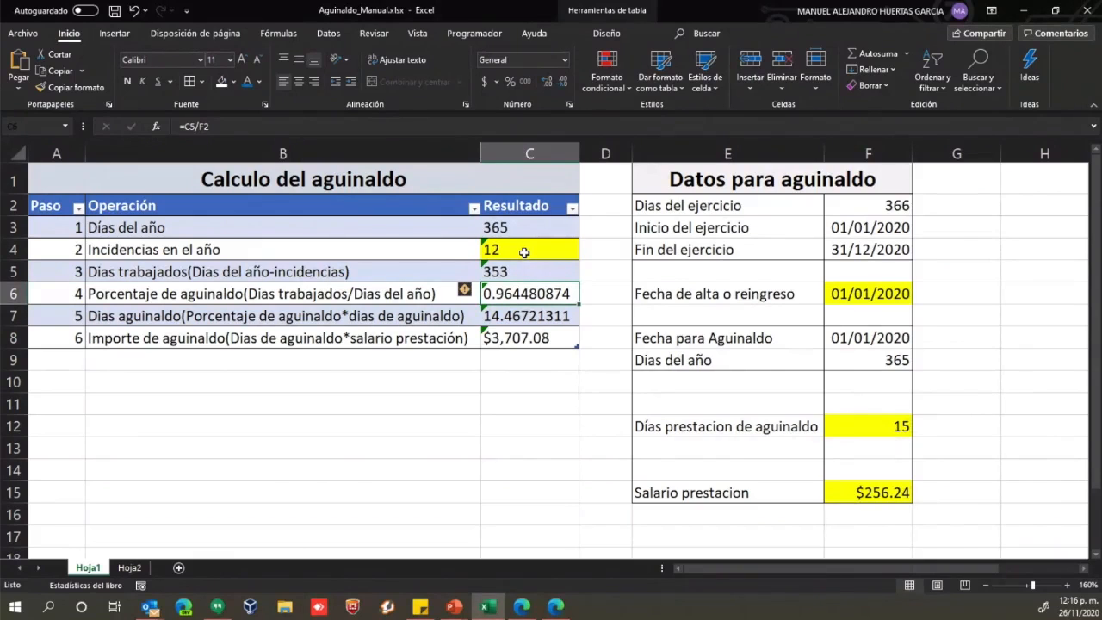
key("Down")
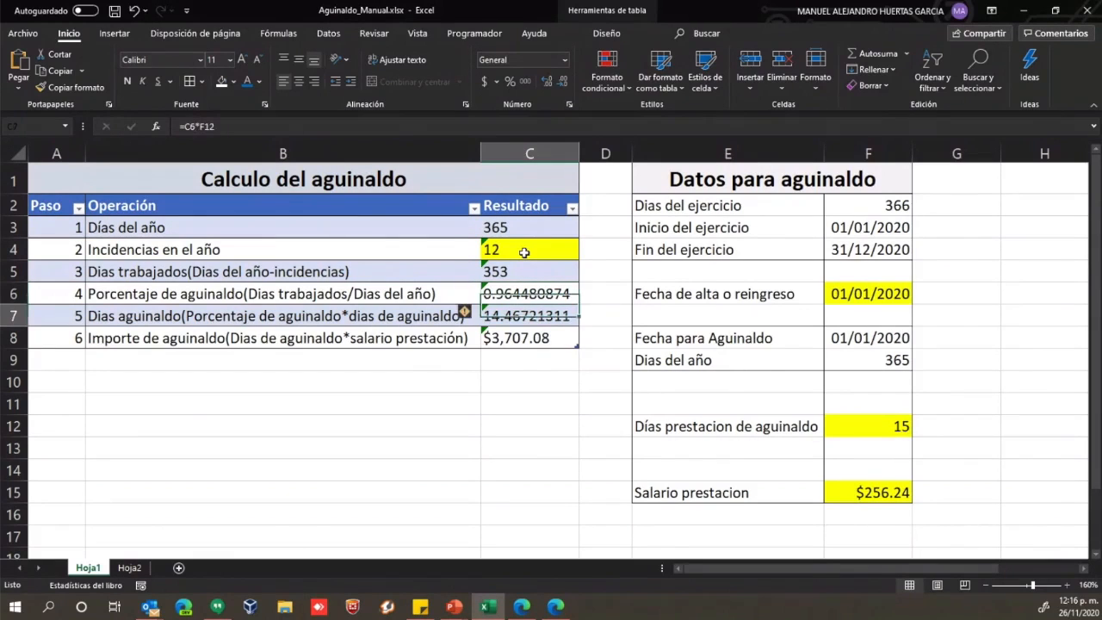
key("Up")
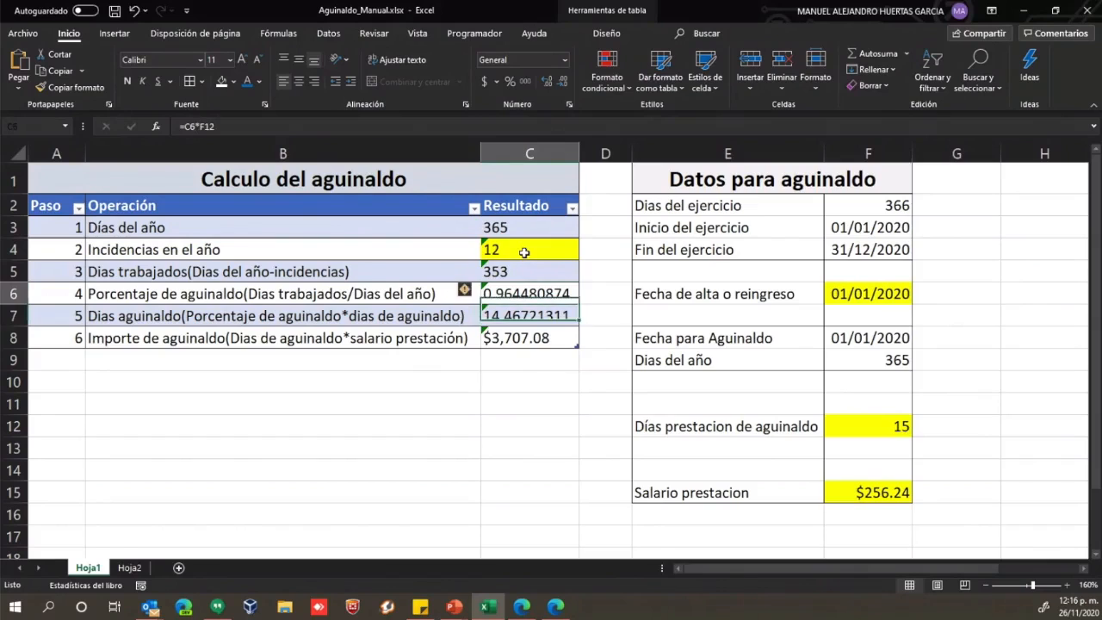
key("Right")
key("Right")
key("Right")
key("Right")
key("Down")
key("Down")
key("Down")
key("Down")
key("Down")
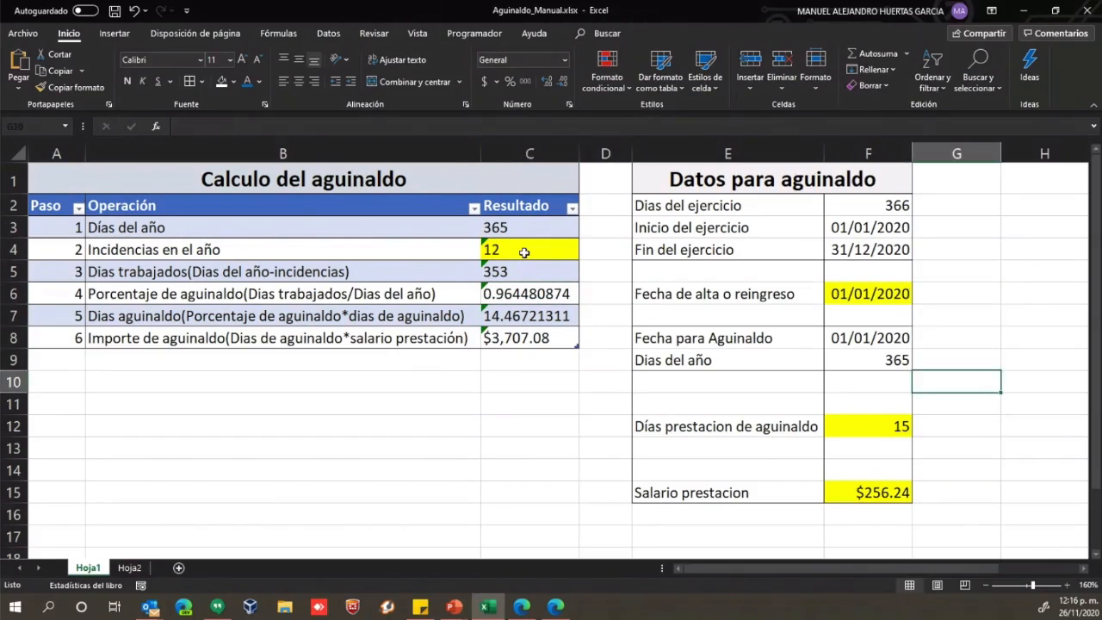
key("Left")
key("Down")
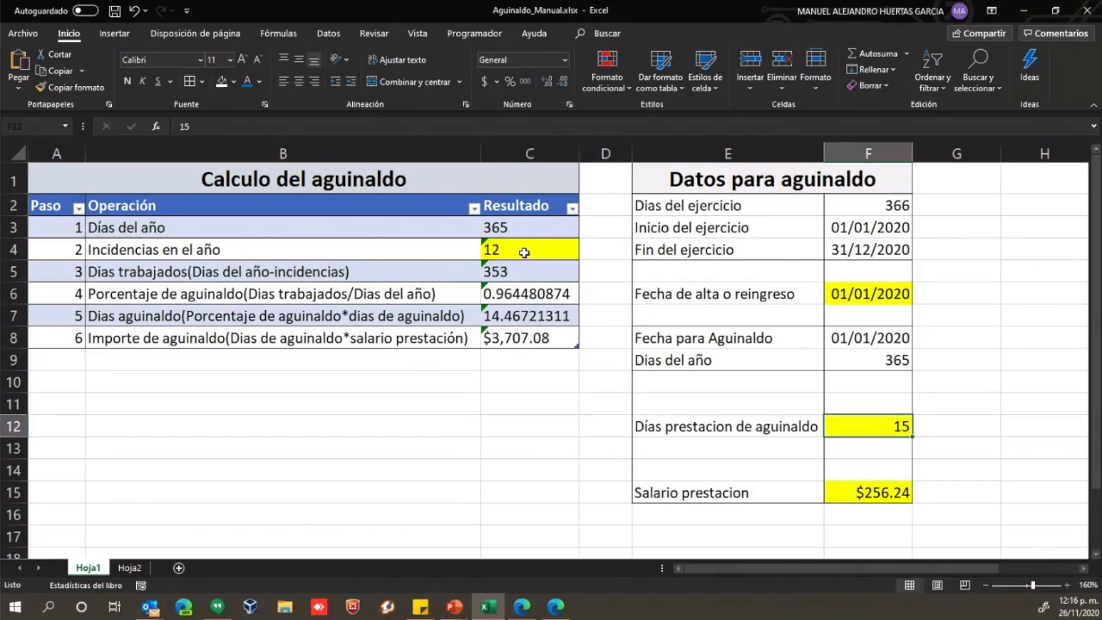
key("Left")
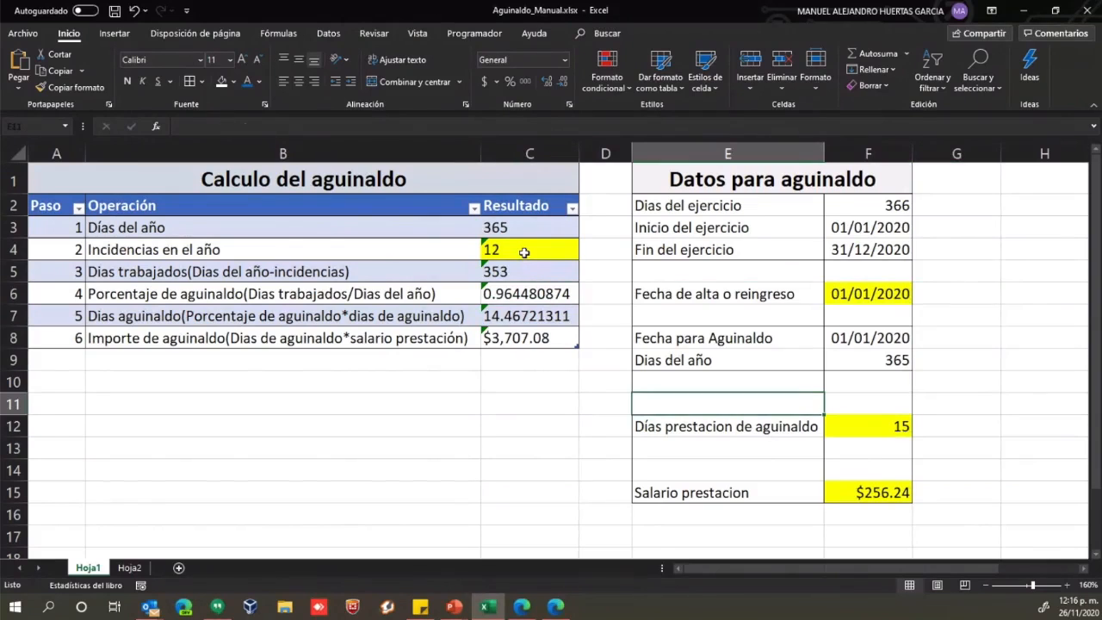
key("Up")
key("Up")
key("Up")
key("Up")
key("Up")
key("Left")
key("Left")
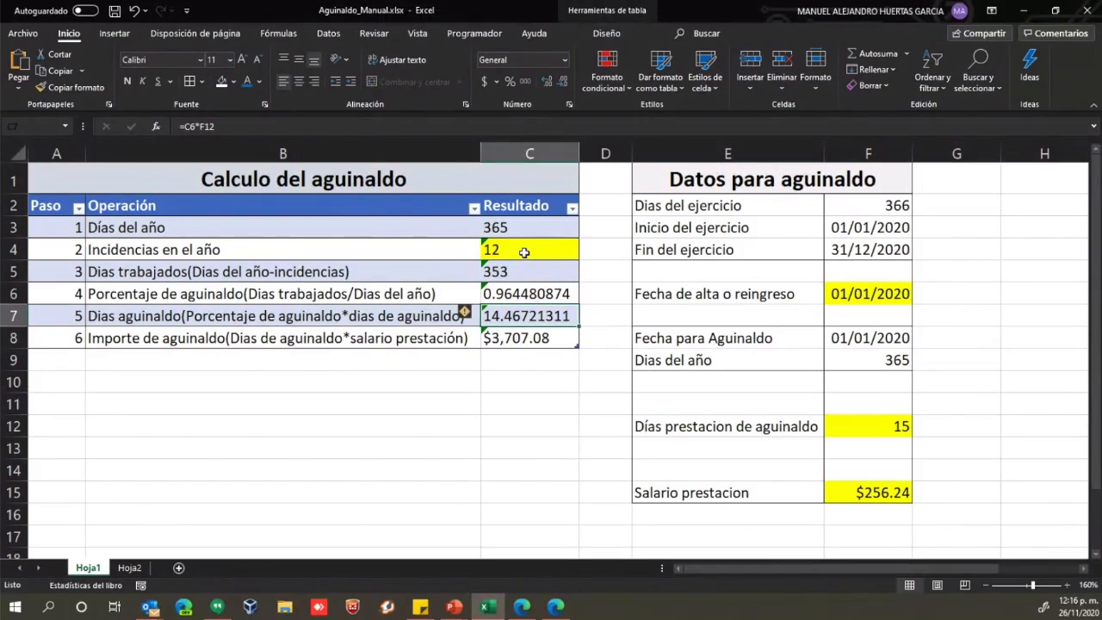
- Inspect the Importe de aguinaldo formula and the cells it references, keeping it as it is
key("Down")
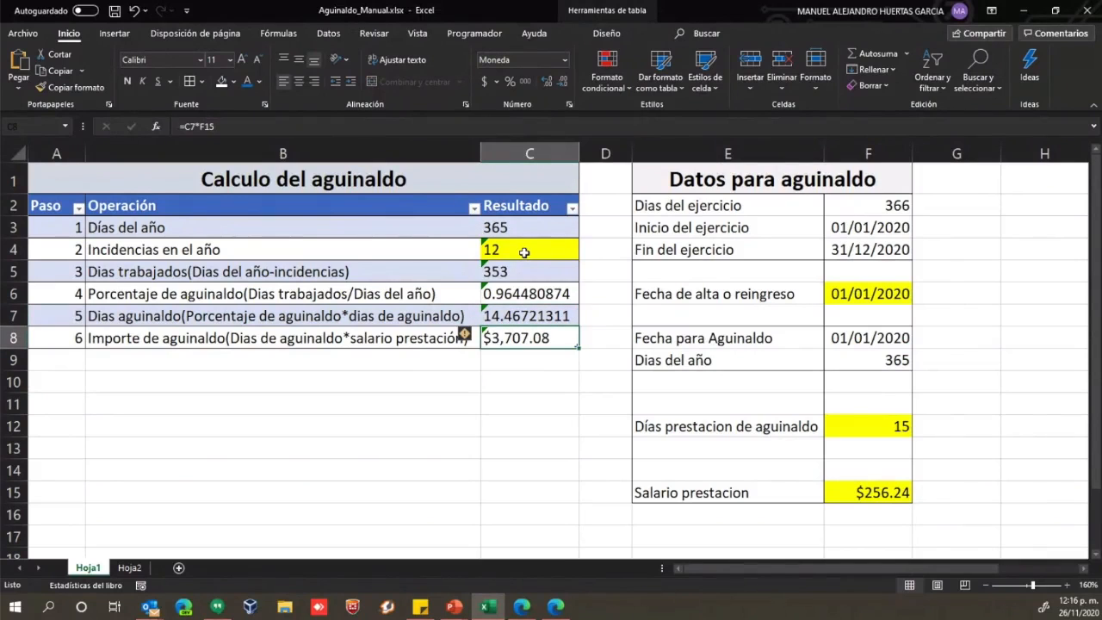
key("F2")
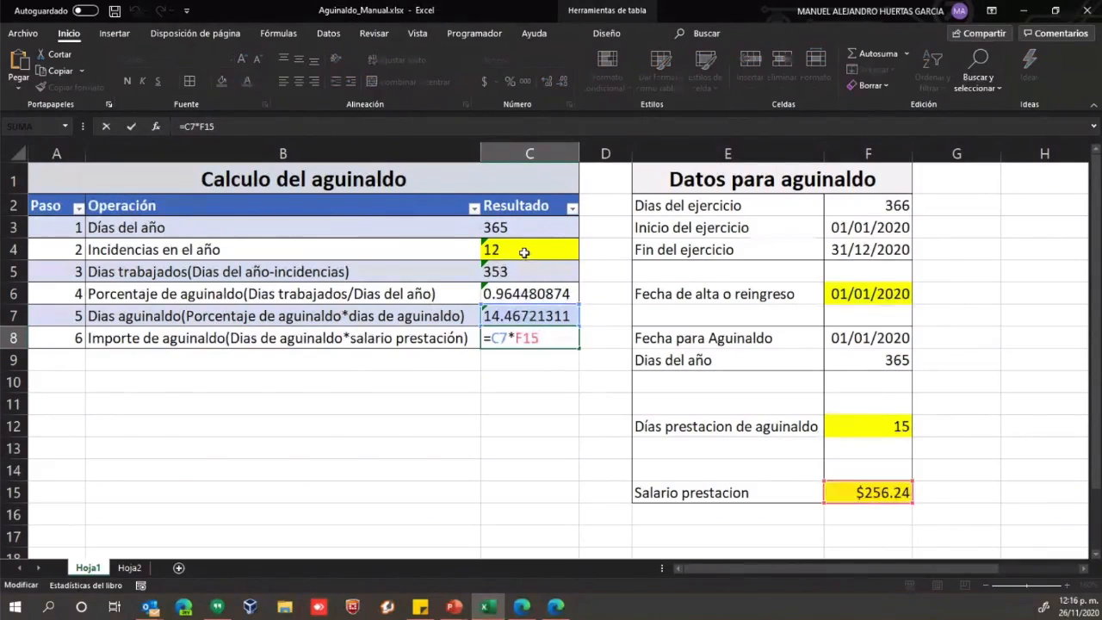
key("ctrl+Return")
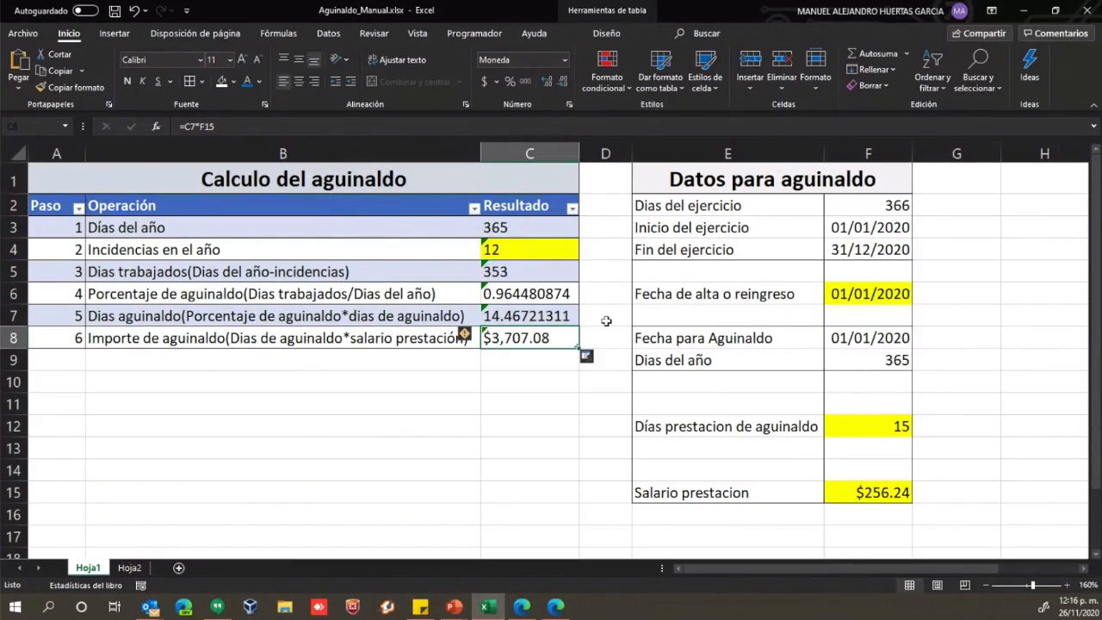
- Open sheet Hoja2 and review the SBC type assigned to each employee
left_click(127, 567)
left_click(728, 417)
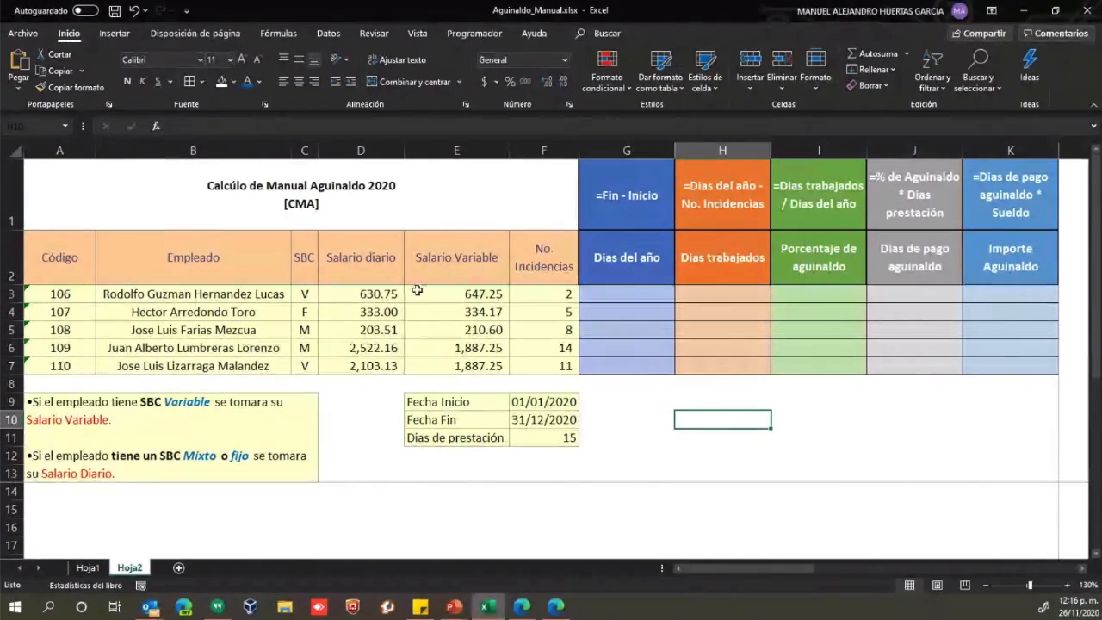
left_click_drag(306, 294, 304, 367)
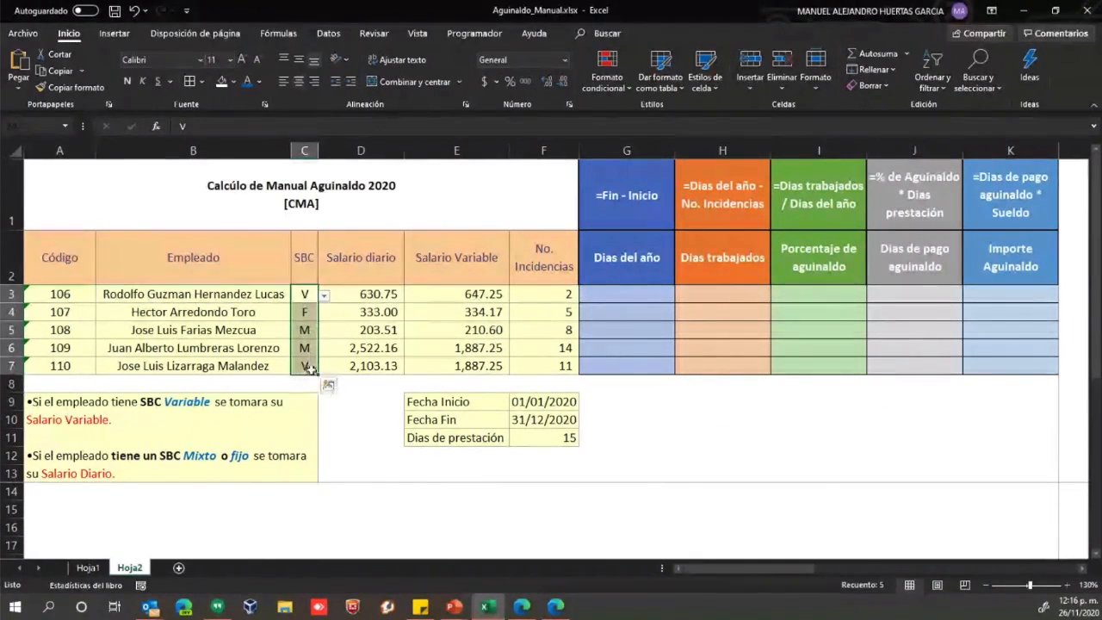
left_click(301, 293)
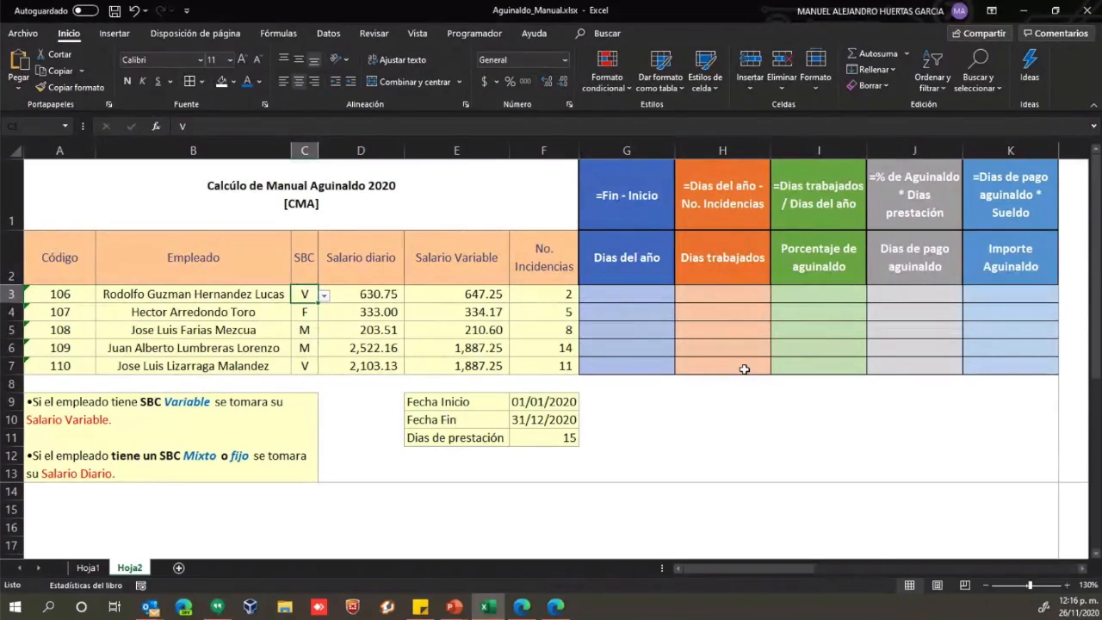
key("Down")
key("Down")
key("Down")
key("Down")
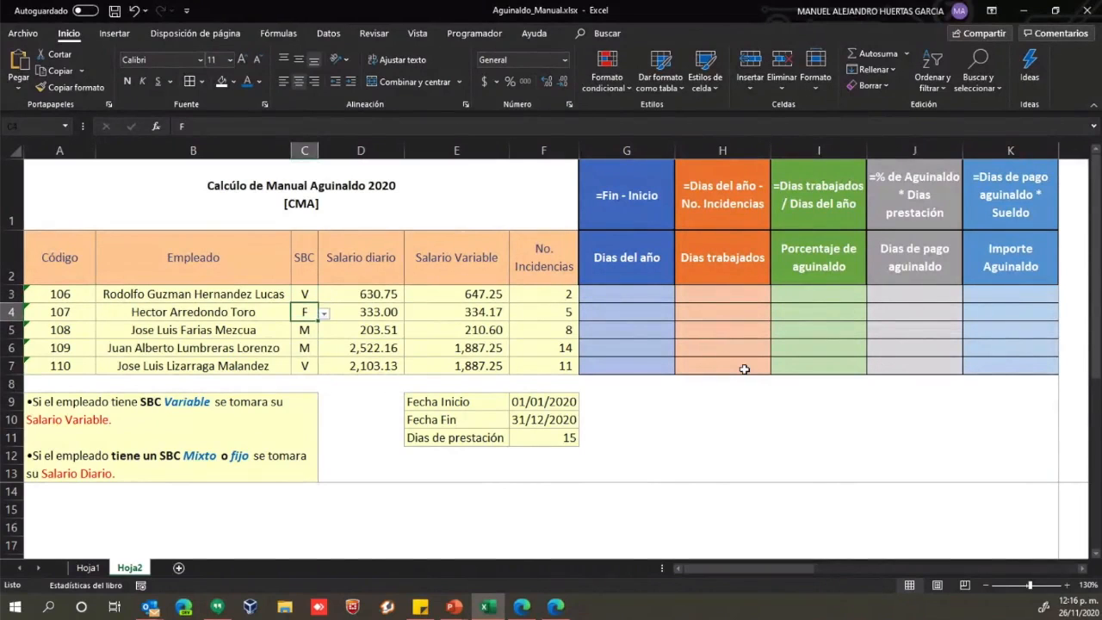
key("Up")
key("Down")
key("Down")
key("Up")
- Examine the Salario diario and Salario Variable values of the employee with code 106
key("Right")
key("Up")
key("Up")
key("Up")
key("Up")
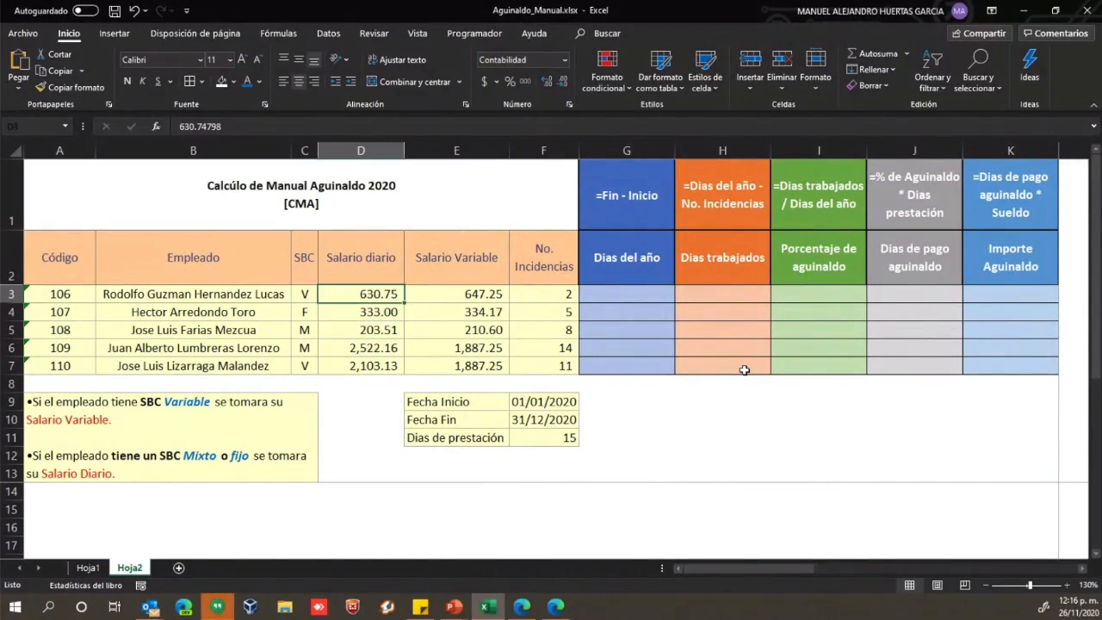
key("Right")
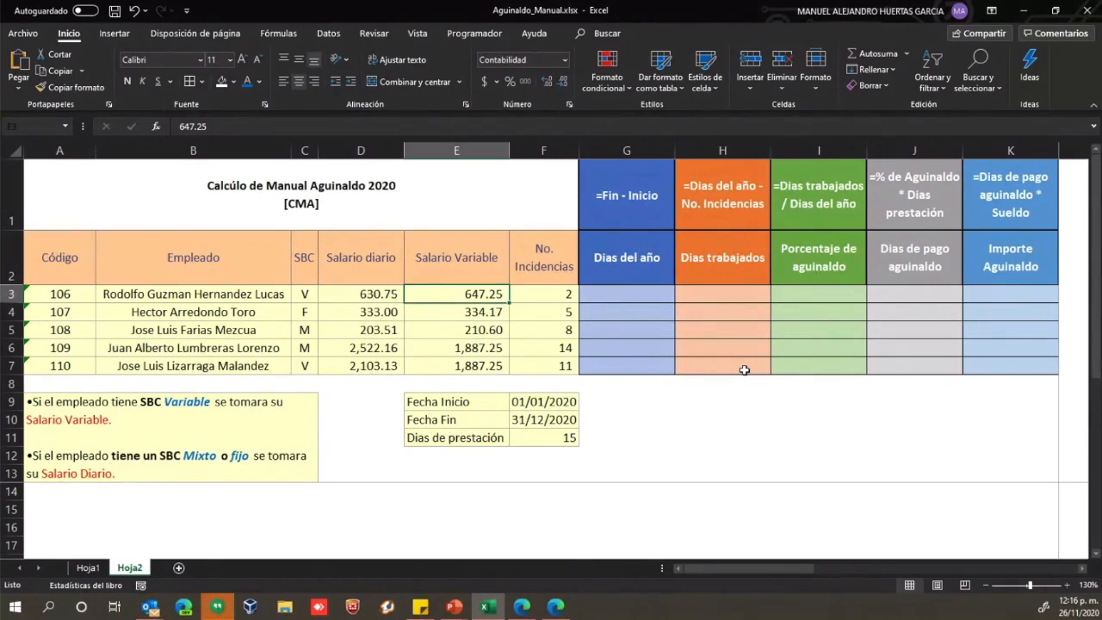
- Review the No. Incidencias values of all five employees
key("Right")
key("Down")
key("Down")
key("Down")
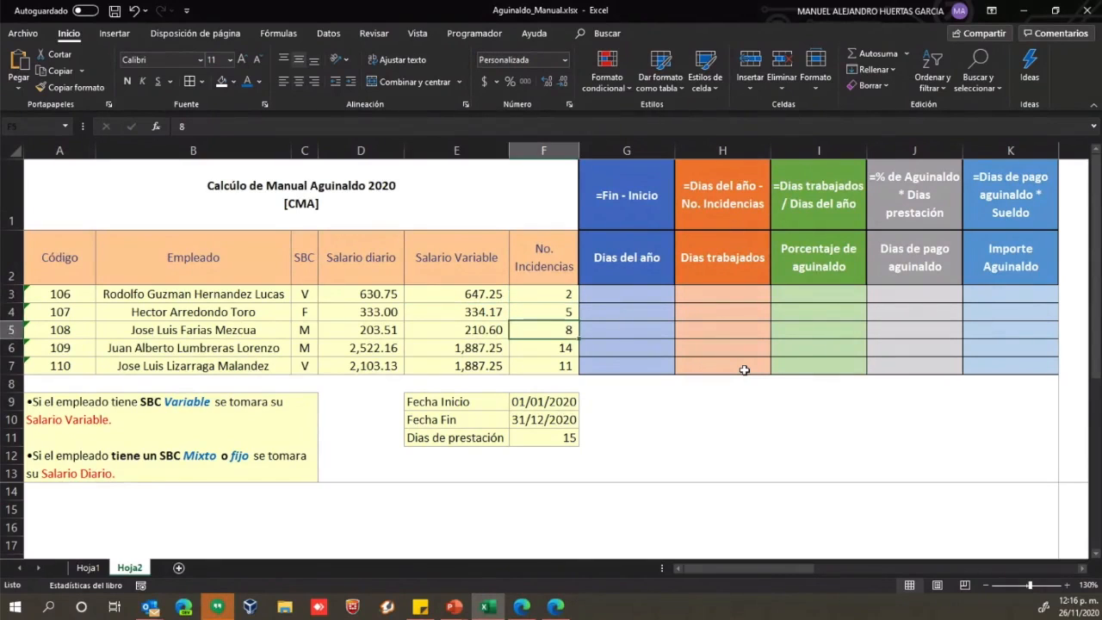
key("Up")
key("Up")
key("Up")
key("Down")
key("Down")
key("Down")
key("Down")
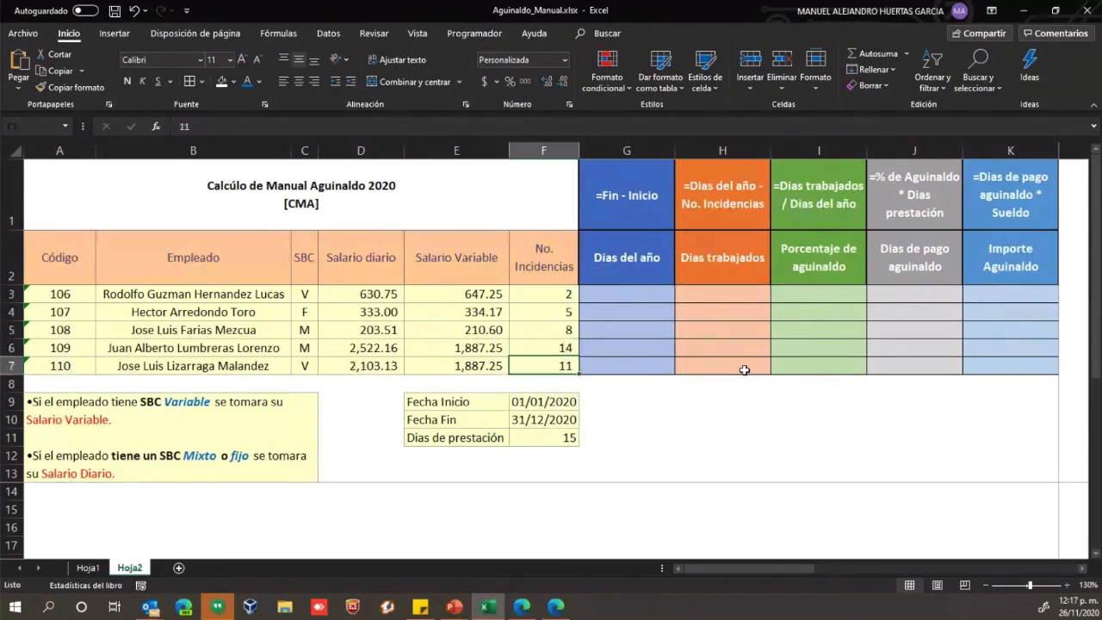
key("Up")
key("Up")
key("Up")
key("Up")
- Calculate Dias del año for employee 106 in G3 as Fecha Fin minus Fecha Inicio with =F10-F9
key("Right")
key("Up")
key("Up")
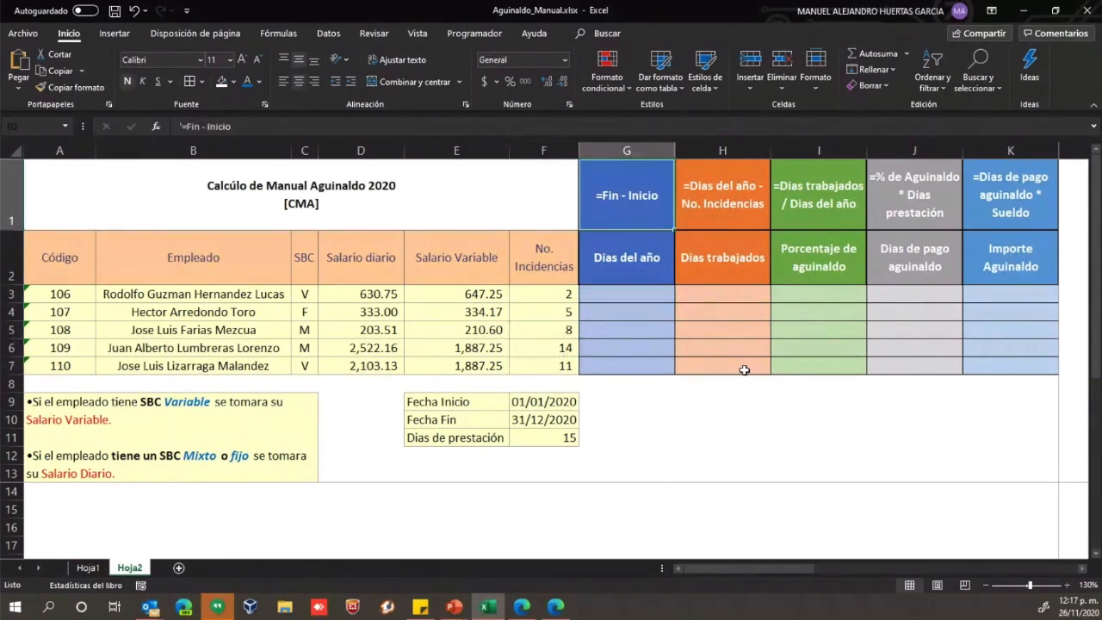
key("Down")
key("Left")
key("Left")
key("Down")
key("Right")
key("Right")
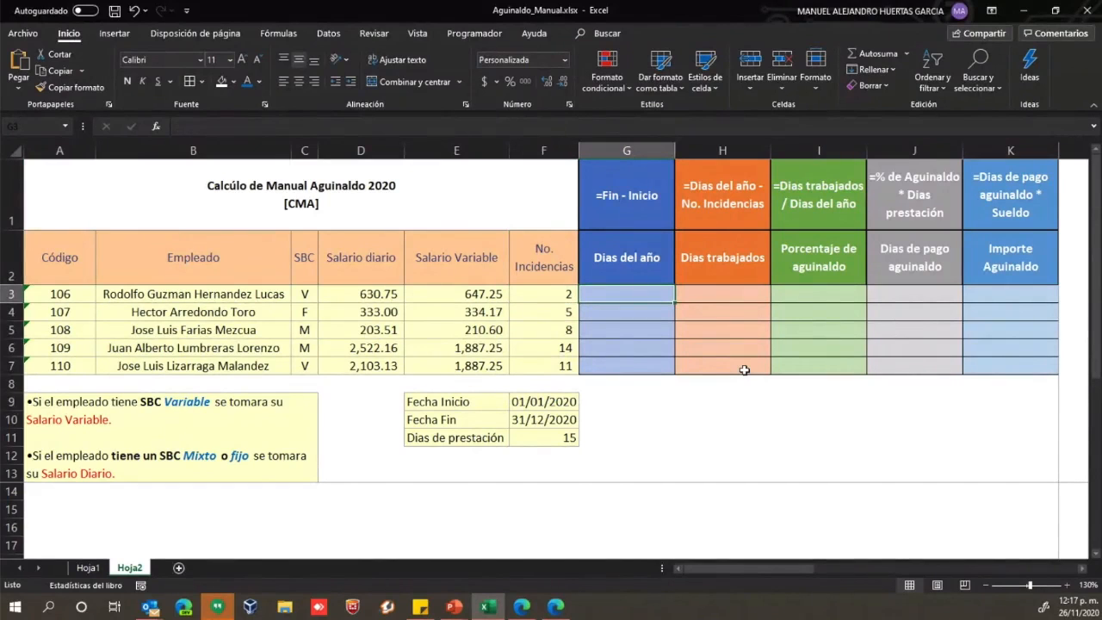
type("=")
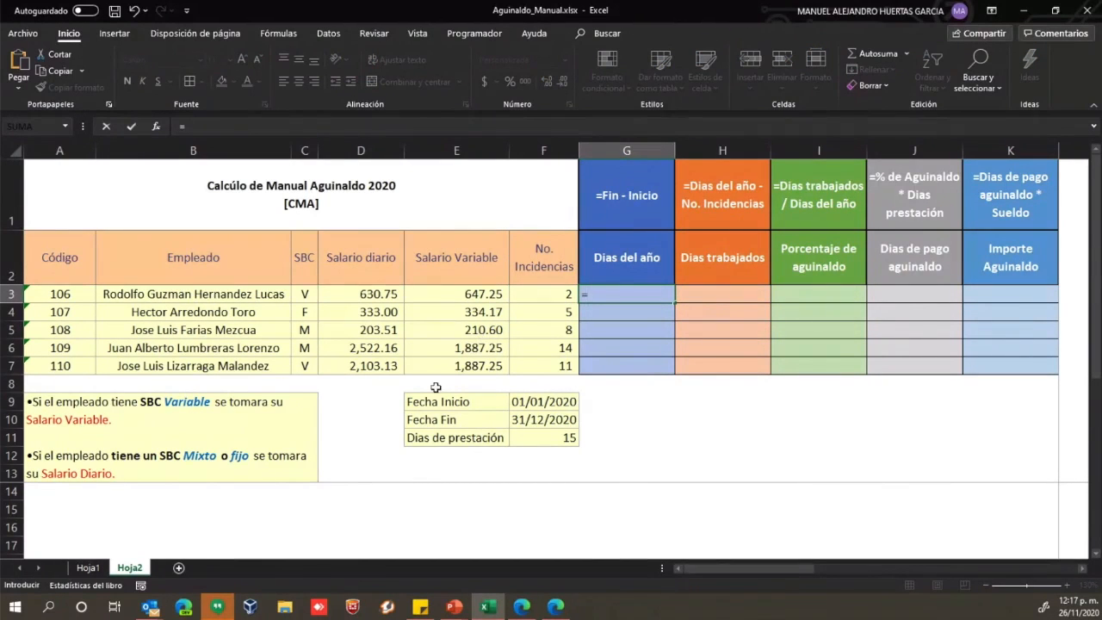
left_click(543, 419)
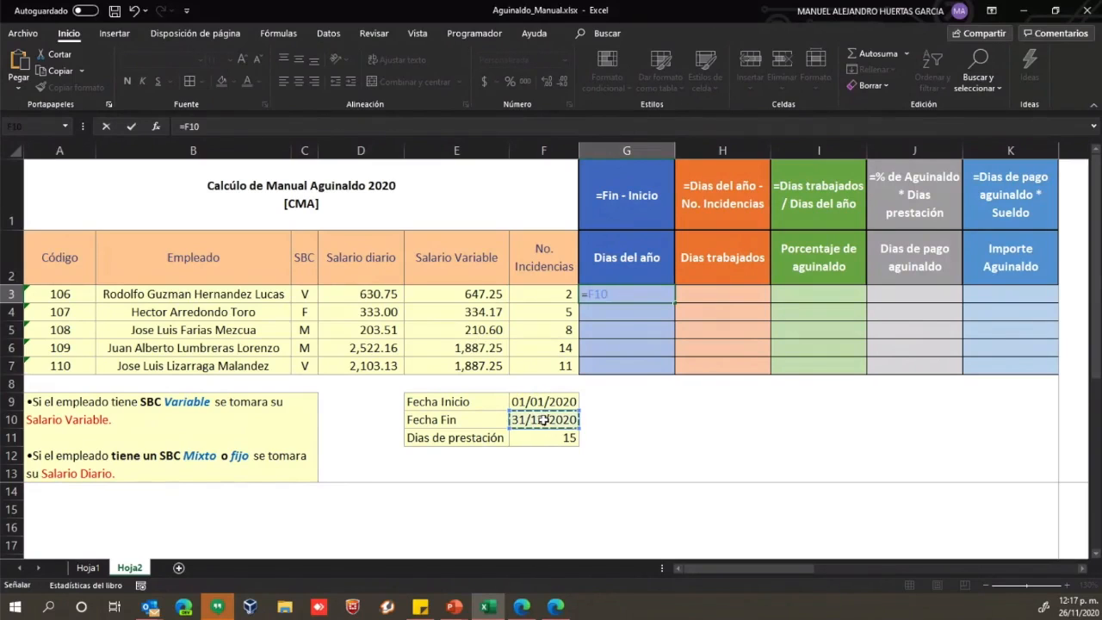
type("-")
left_click(541, 401)
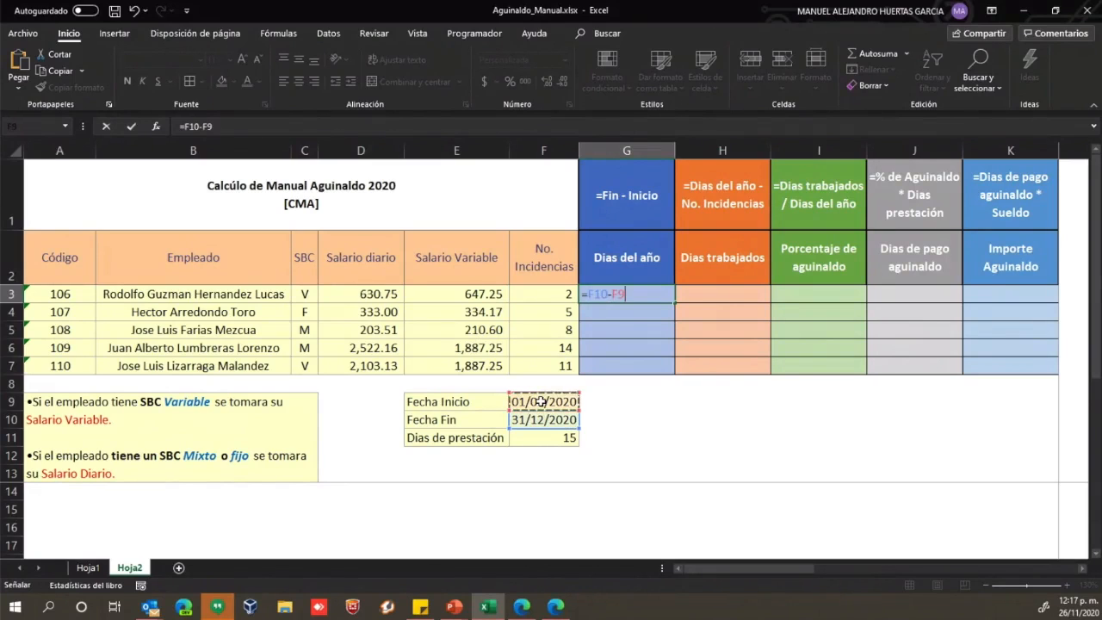
key("Return")
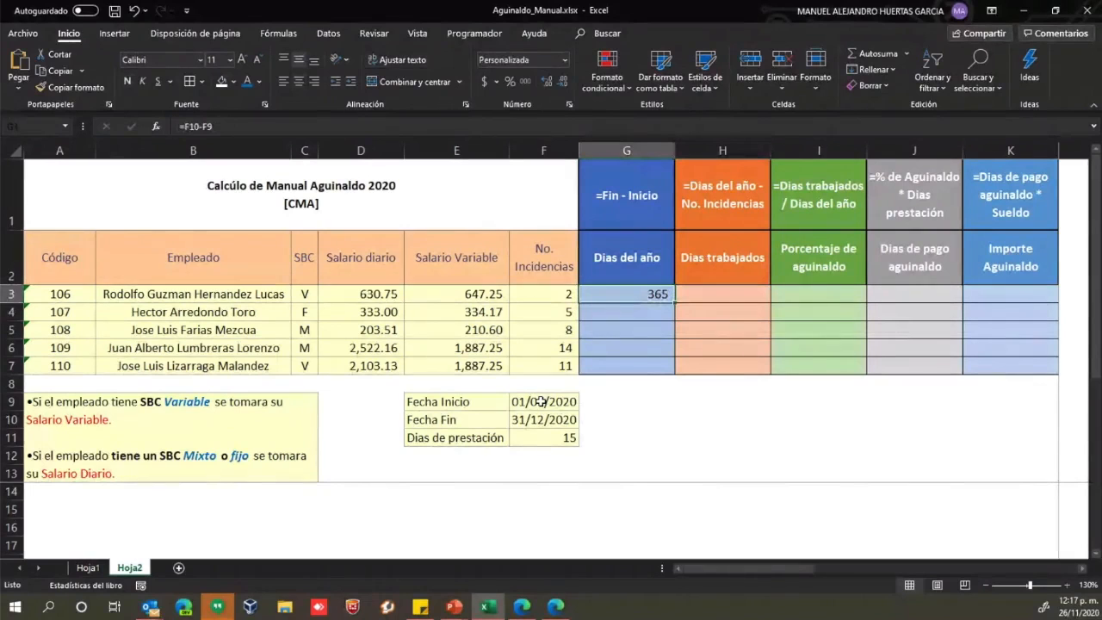
- Fill the relative Dias del año formula from G3 down to G7
key("shift+Down")
key("shift+Down")
key("shift+Down")
key("shift+Down")
key("shift+Up")
key("shift+Up")
key("shift+Up")
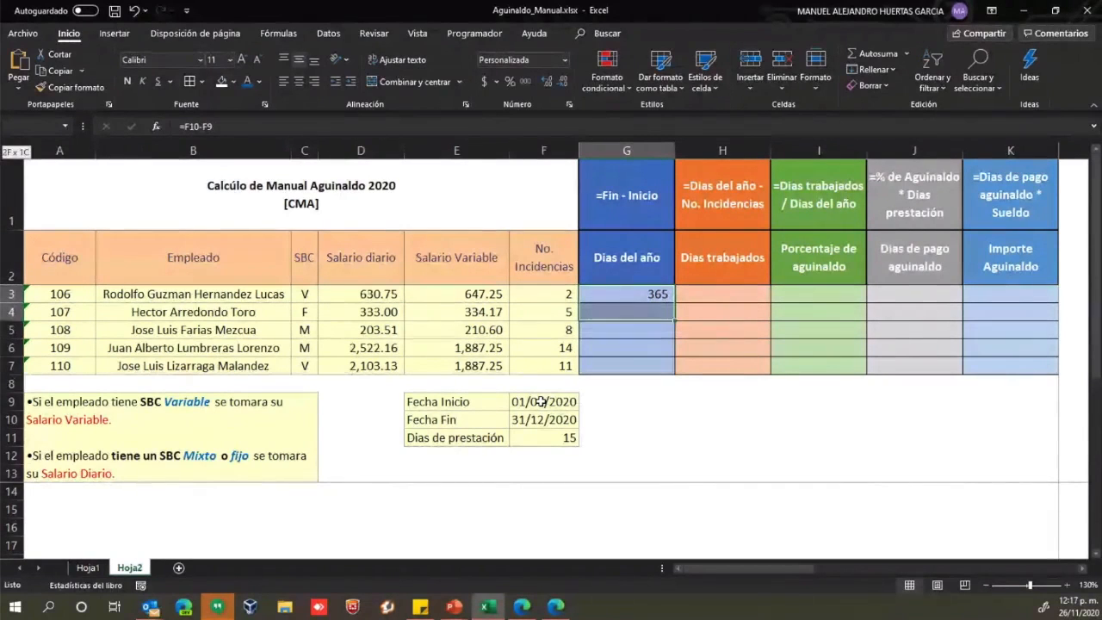
key("shift+Down")
key("shift+Down")
key("shift+Down")
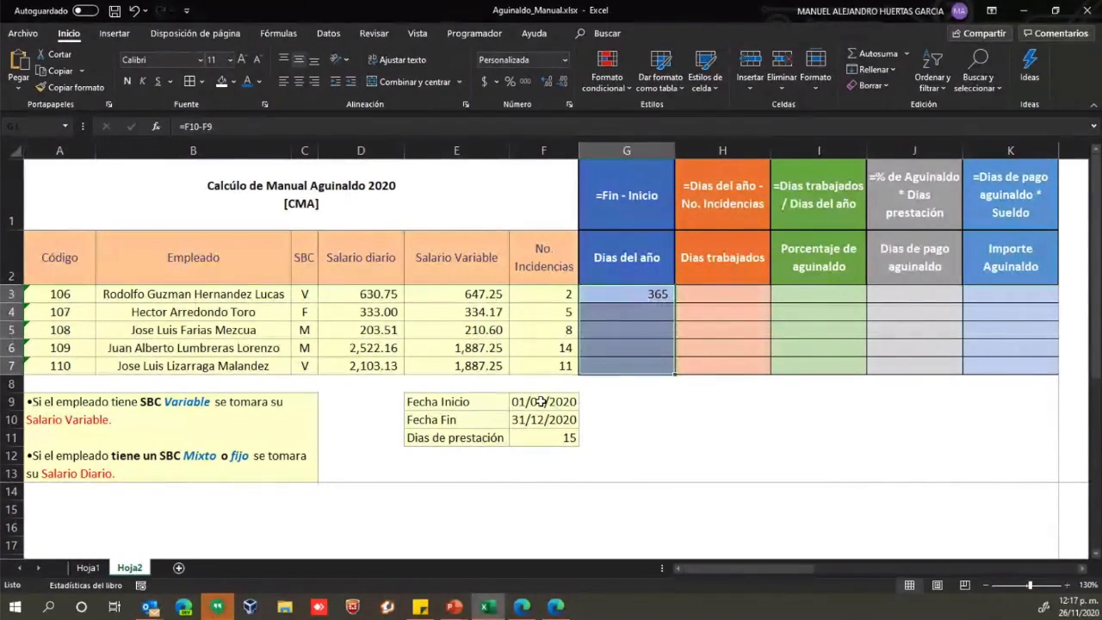
key("ctrl+d")
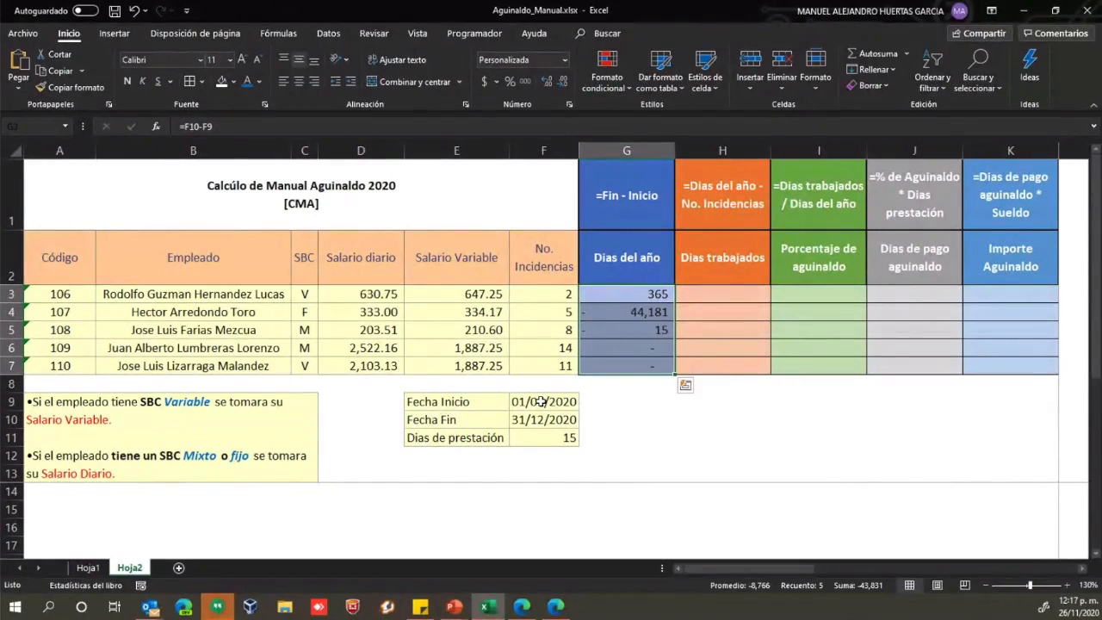
- Make both references in the G3 formula absolute so that it reads =$F$10-$F$9
double_click(643, 296)
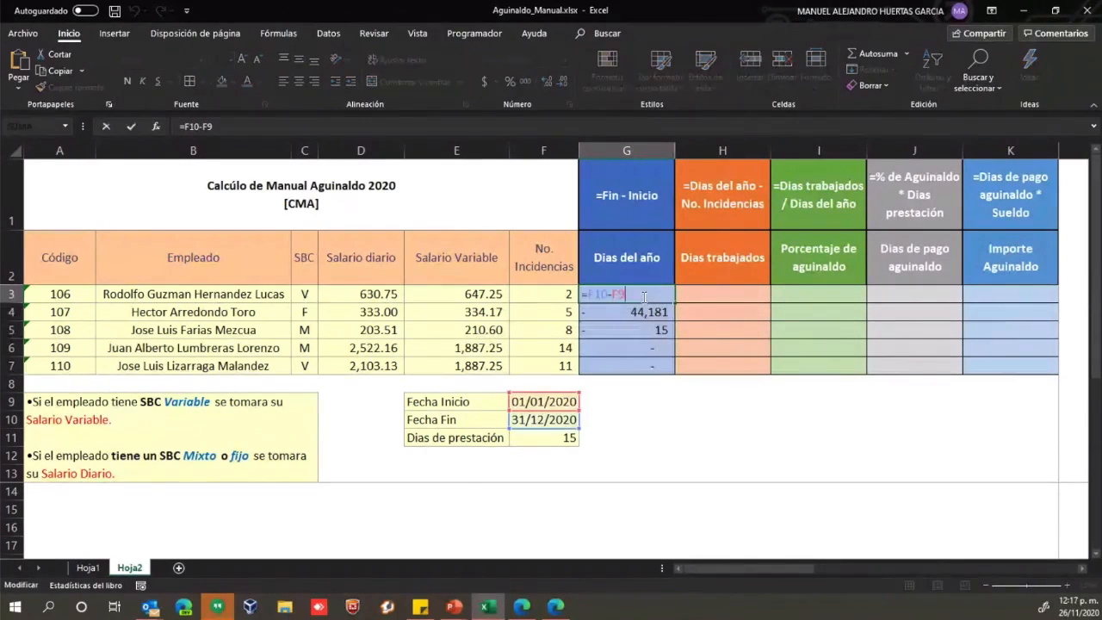
key("Left")
key("Left")
key("Left")
key("Left")
key("F4")
key("End")
key("F4")
key("ctrl+Return")
- Copy the absolute Dias del año formula from G3 down to the remaining employees through G7
key("shift+Down")
key("shift+Down")
key("shift+Down")
key("shift+Down")
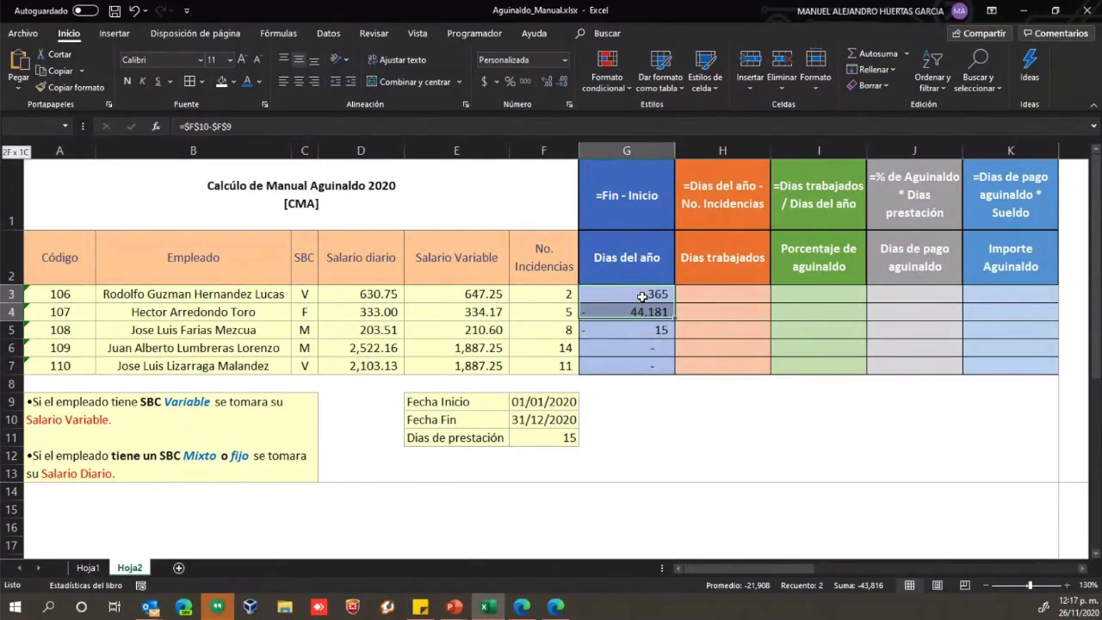
key("ctrl+d")
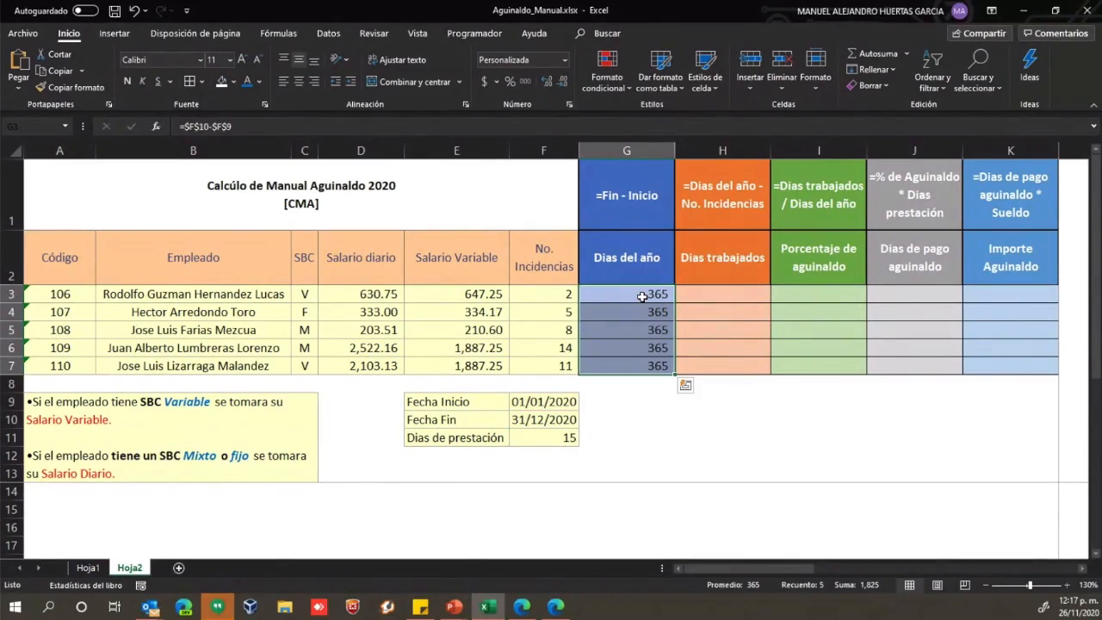
- Calculate Dias trabajados for employee 106 in H3 as Dias del año minus No. Incidencias with =G3-F3
key("Right")
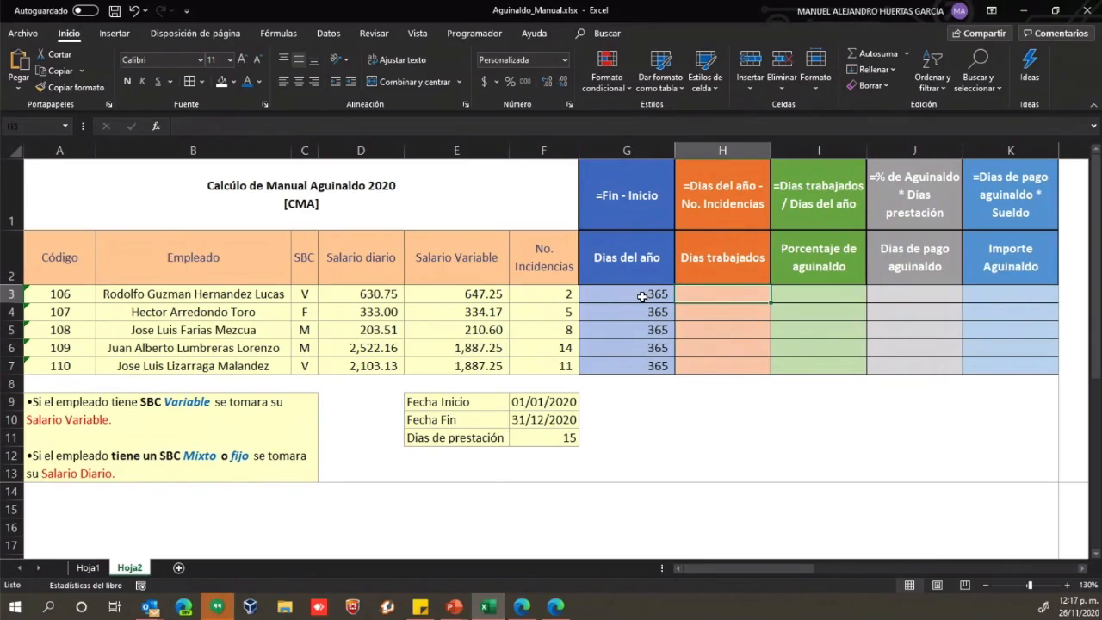
type("=")
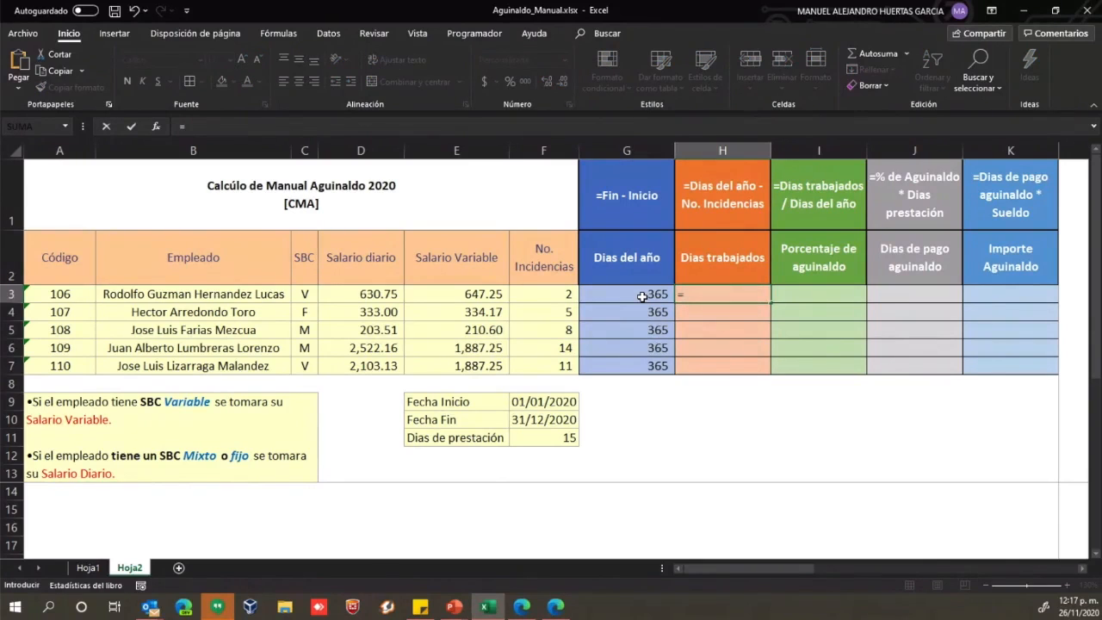
left_click(642, 296)
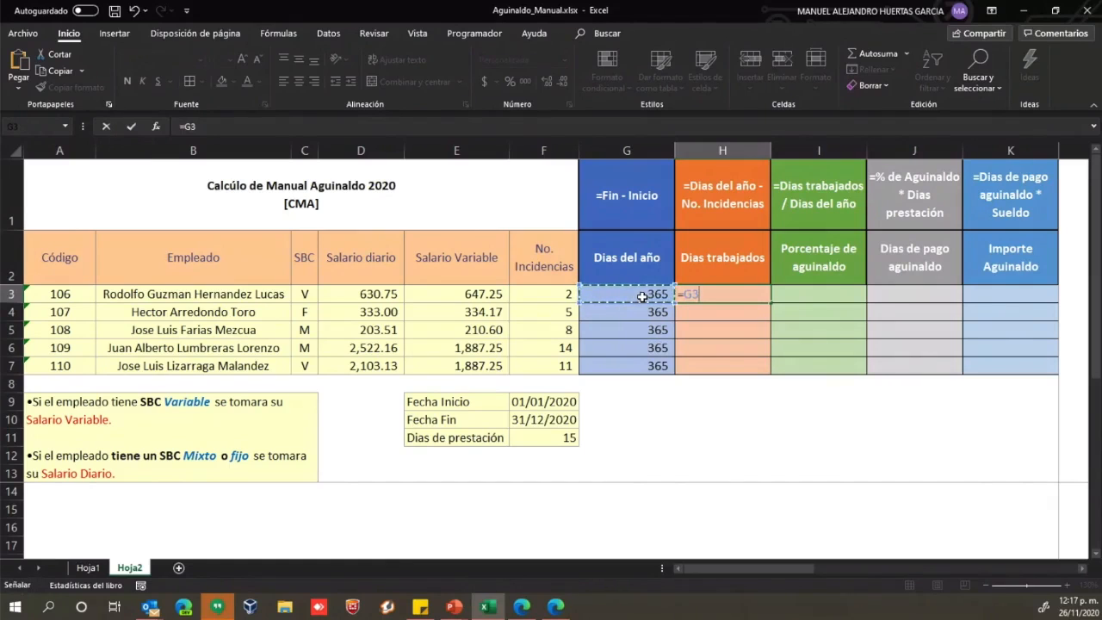
type("-")
key("Left")
key("Left")
key("Left")
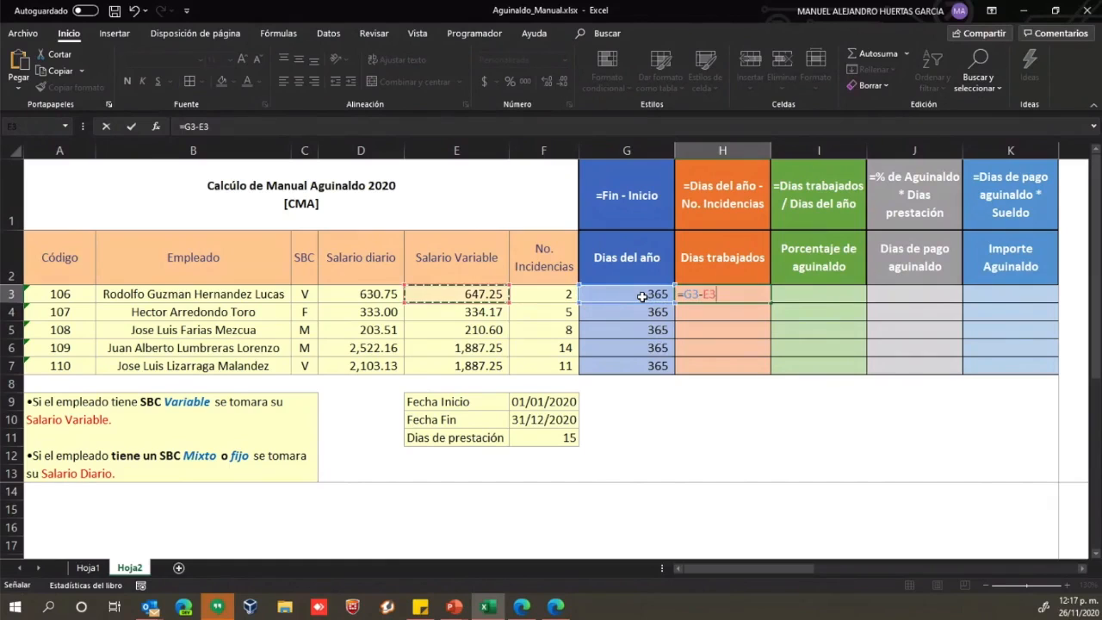
key("Right")
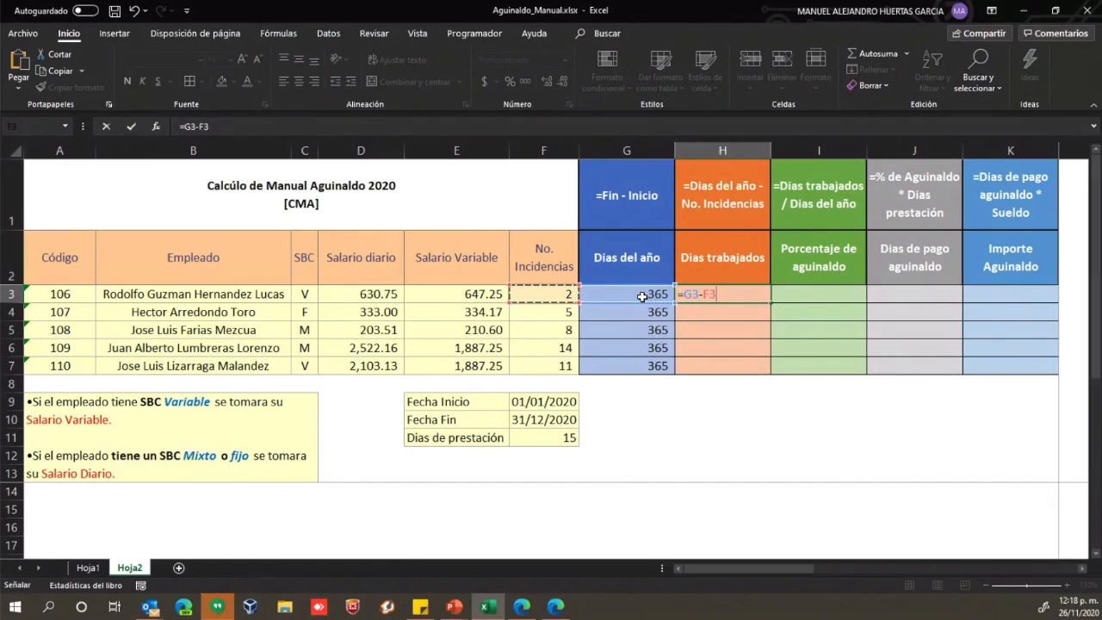
key("Return")
key("Up")
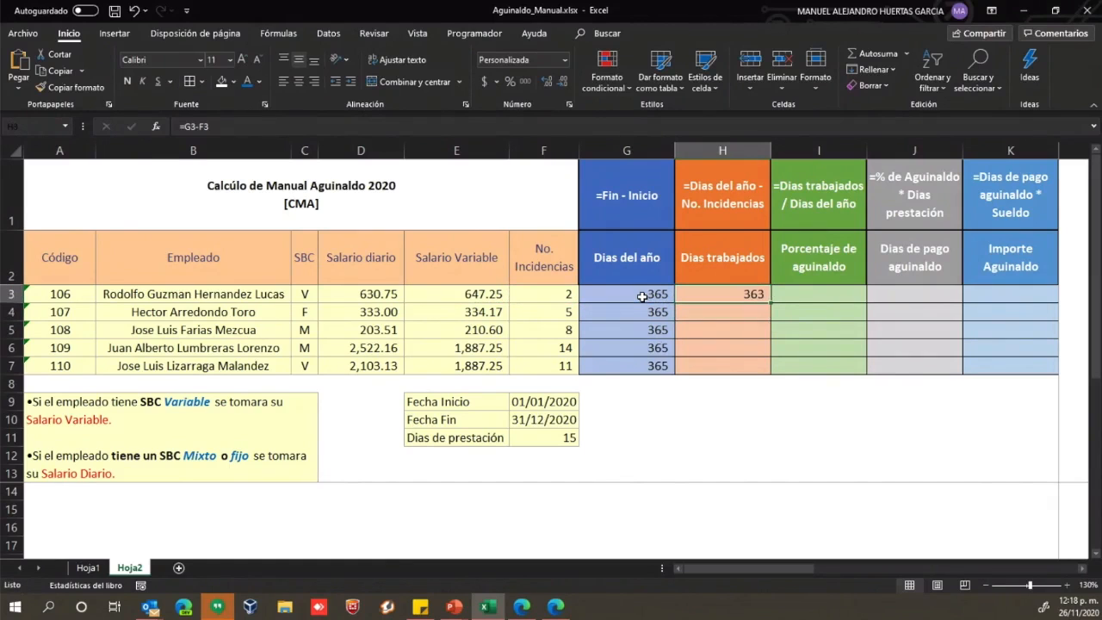
- Fill the Dias trabajados formula from H3 down to H7 and check the filled range
key("shift+Down")
key("shift+Down")
key("shift+Down")
key("shift+Down")
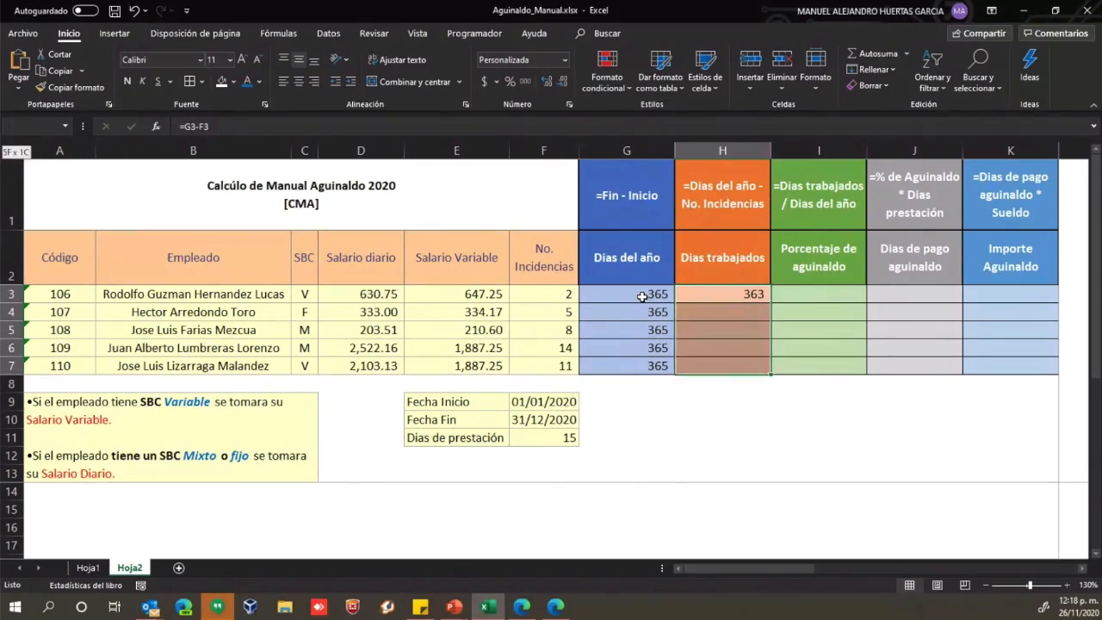
left_click(751, 302)
double_click(772, 303)
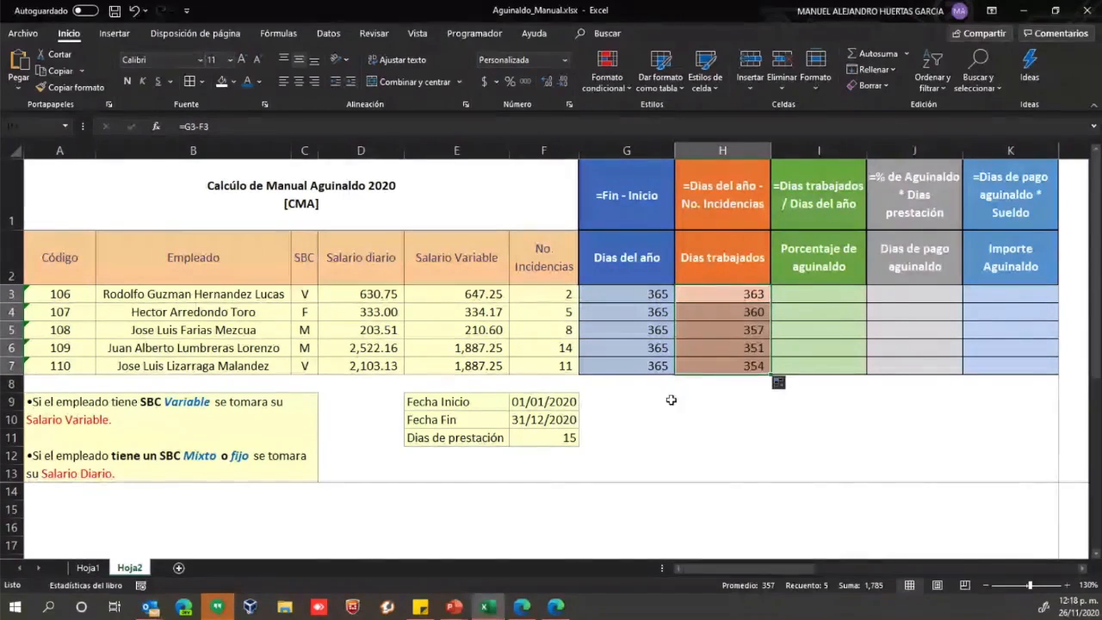
left_click(744, 365)
left_click_drag(740, 296, 742, 365)
- Calculate Porcentaje de aguinaldo in I3 with =H3/G3 and fill the formula down to I7
left_click(804, 293)
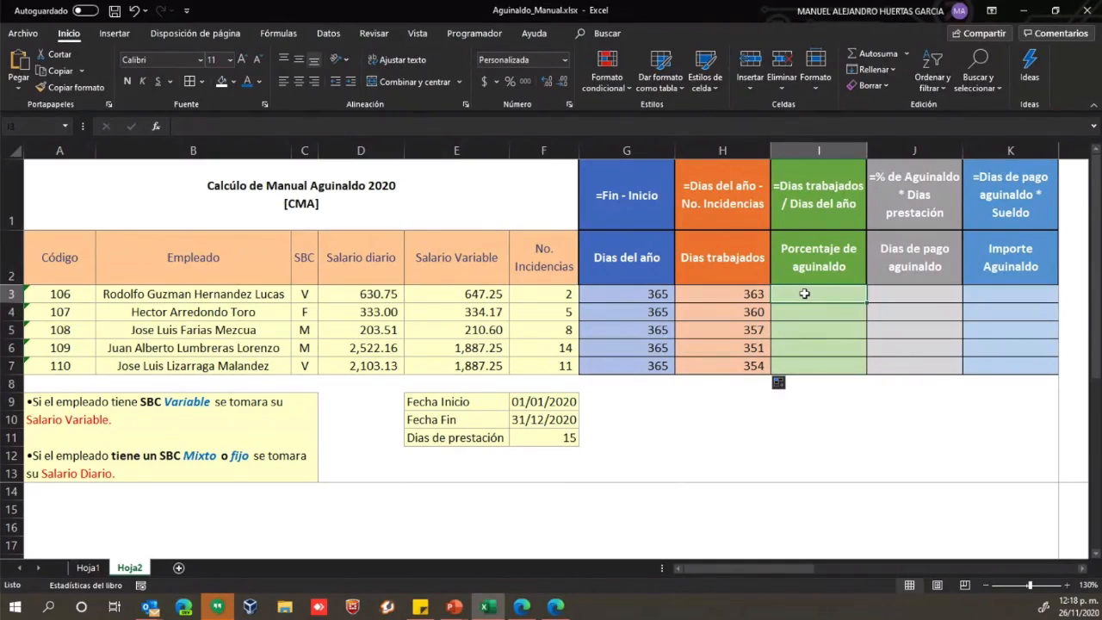
type("=")
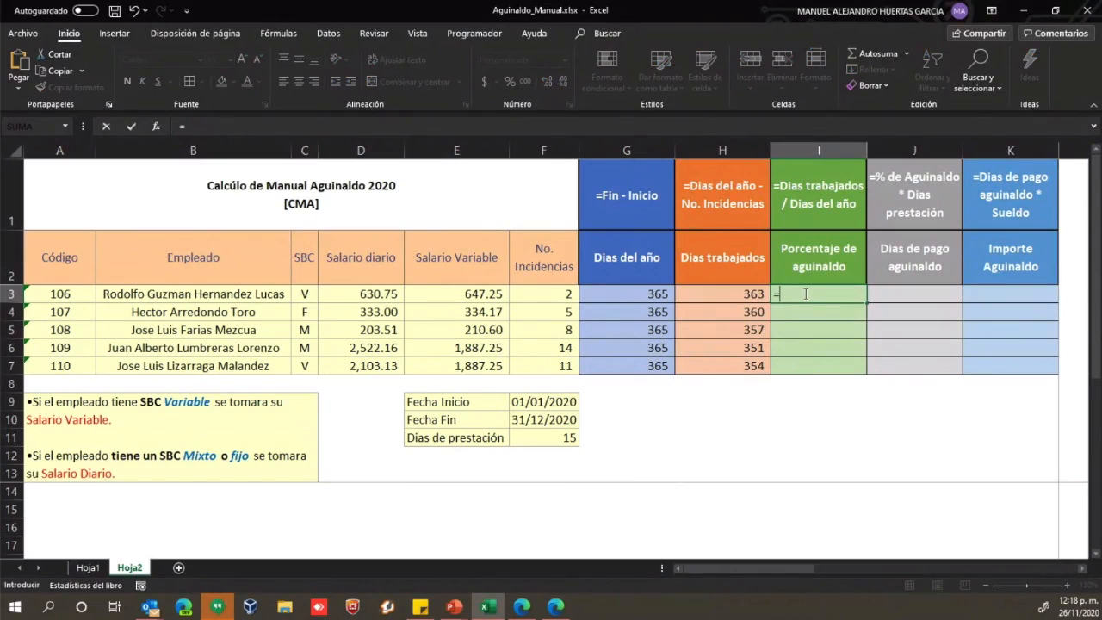
key("Left")
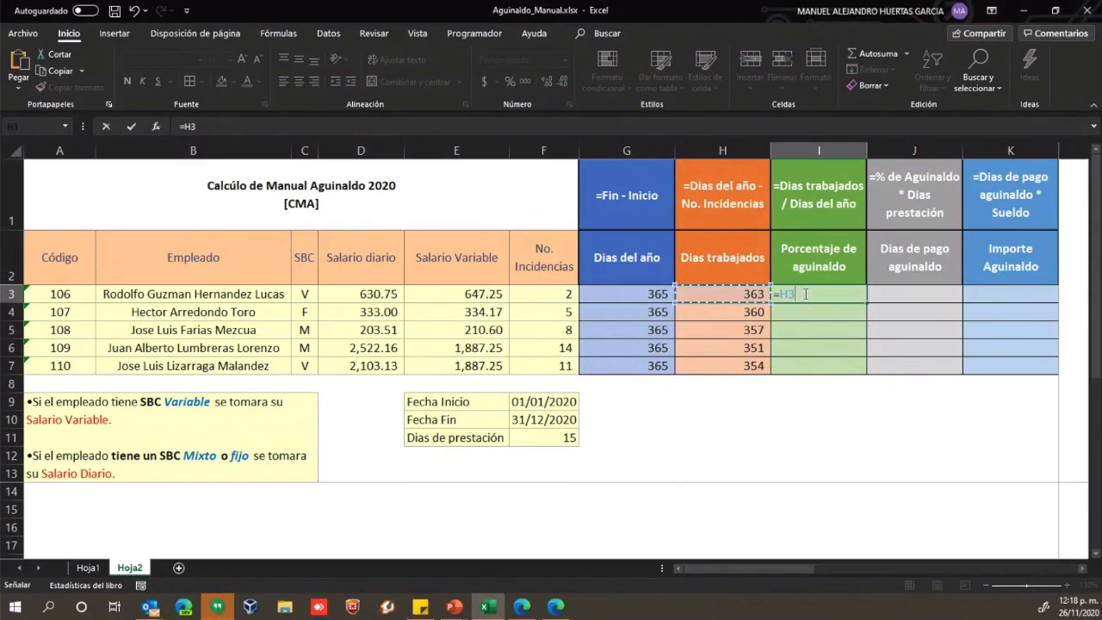
type("/")
key("Left")
key("Left")
key("Left")
key("Right")
key("Return")
left_click(804, 293)
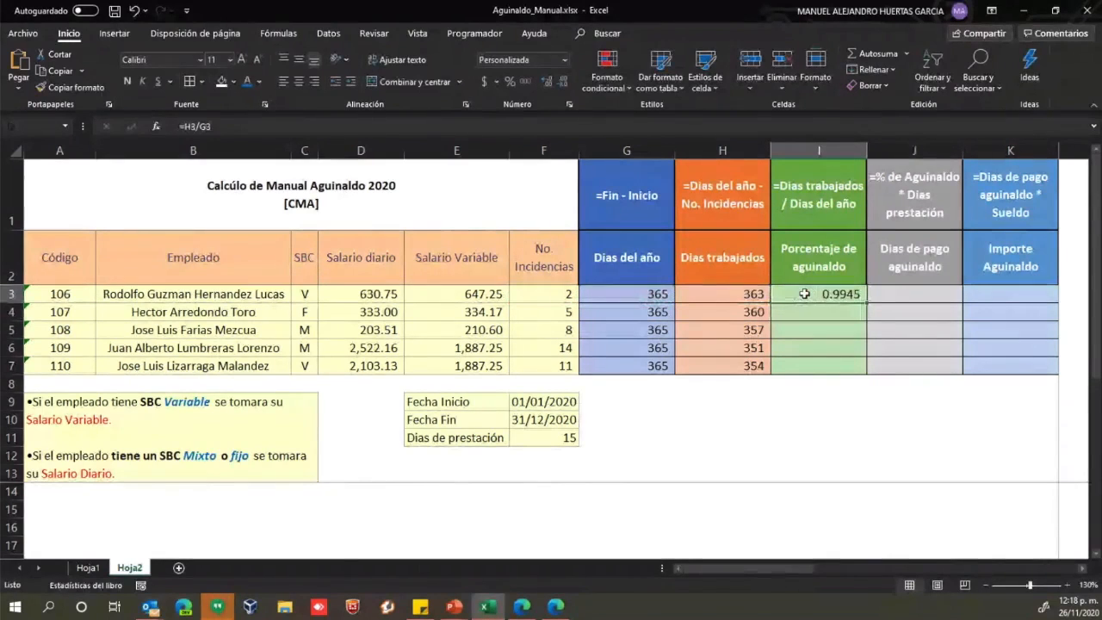
double_click(867, 304)
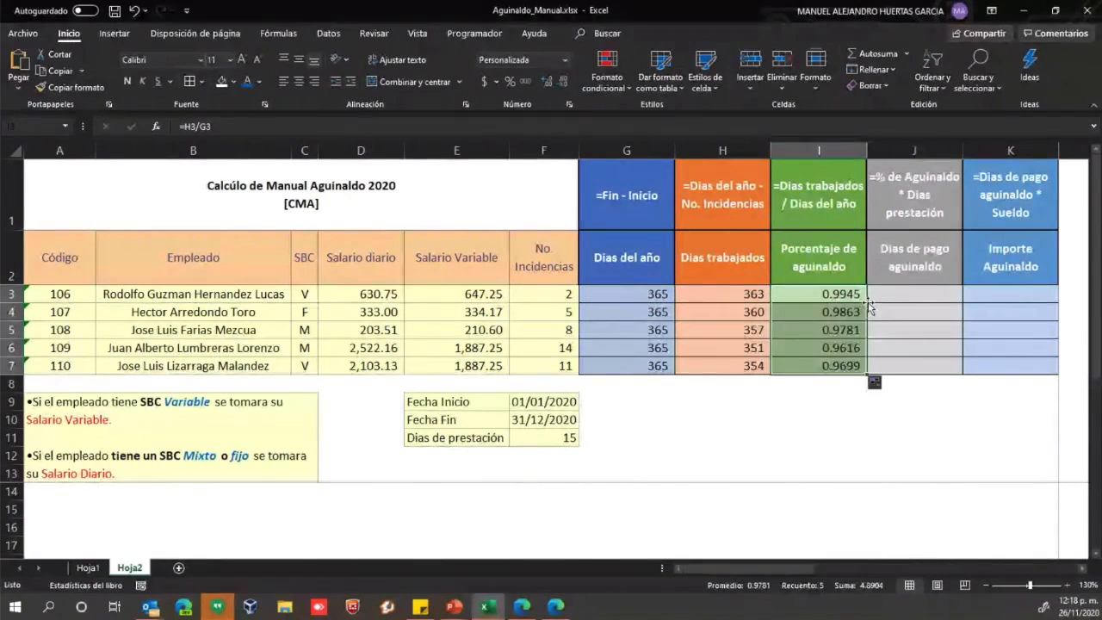
- Calculate Dias de pago aguinaldo in J3 as the percentage times the fixed Dias de prestación with =I3*$F$11
left_click(885, 296)
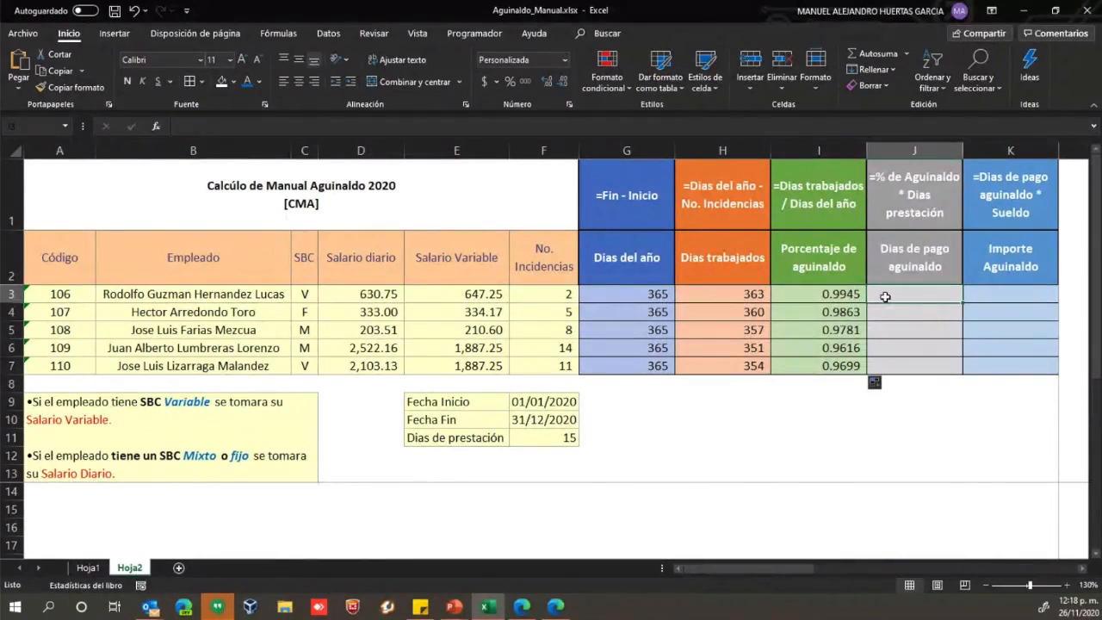
type("=")
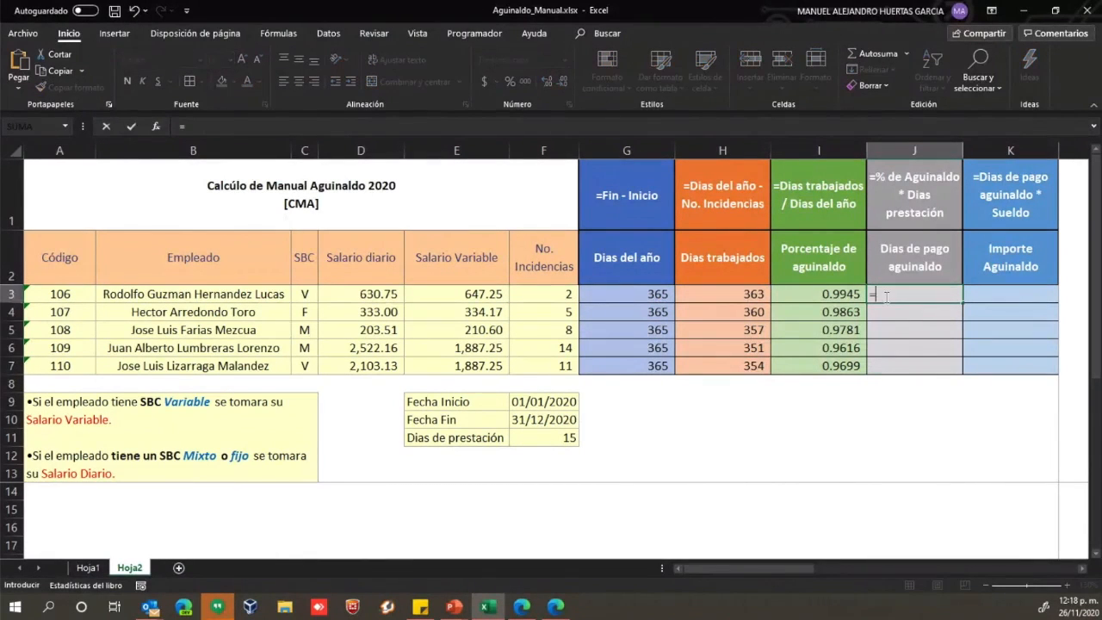
key("Left")
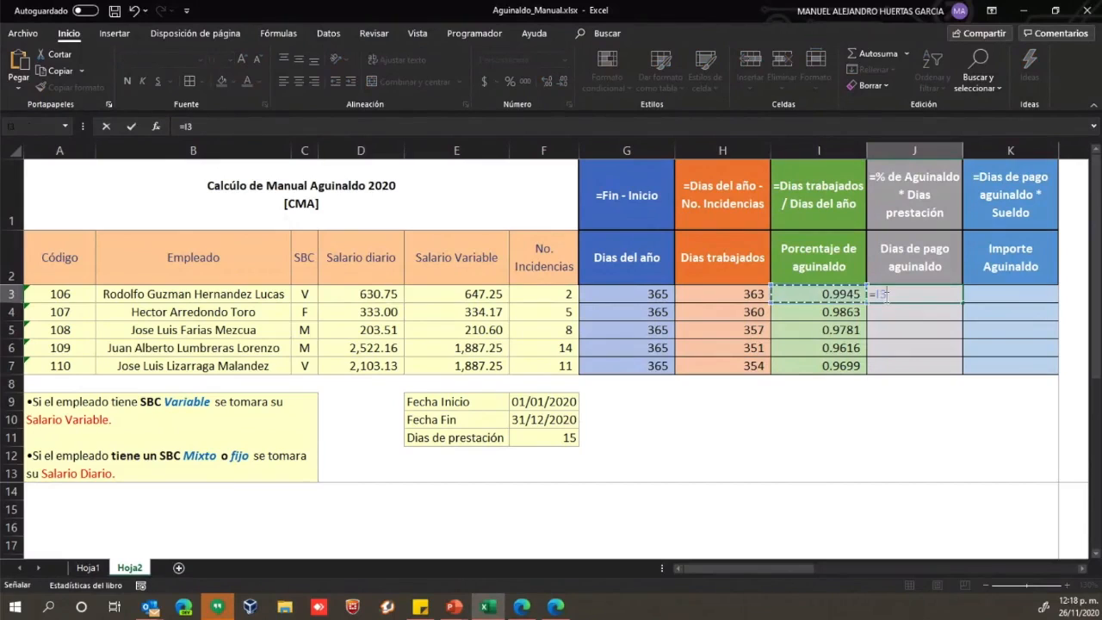
type("*")
left_click(523, 436)
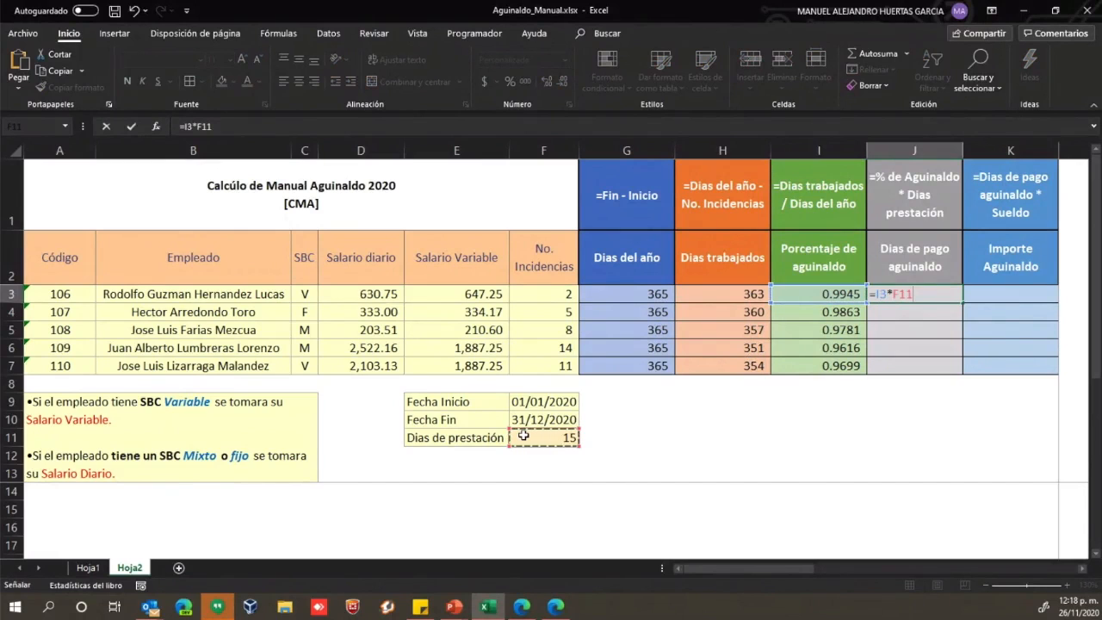
key("F4")
key("ctrl+Return")
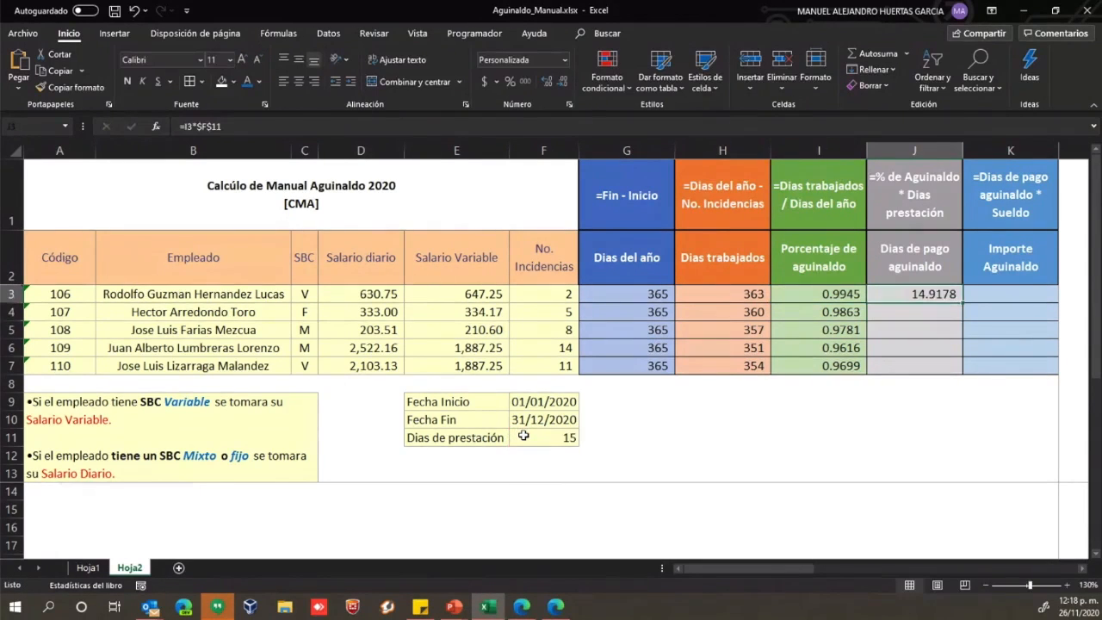
- Fill the Dias de pago aguinaldo formula from J3 down to J7 and check the copied formulas
double_click(961, 296)
left_click(905, 387)
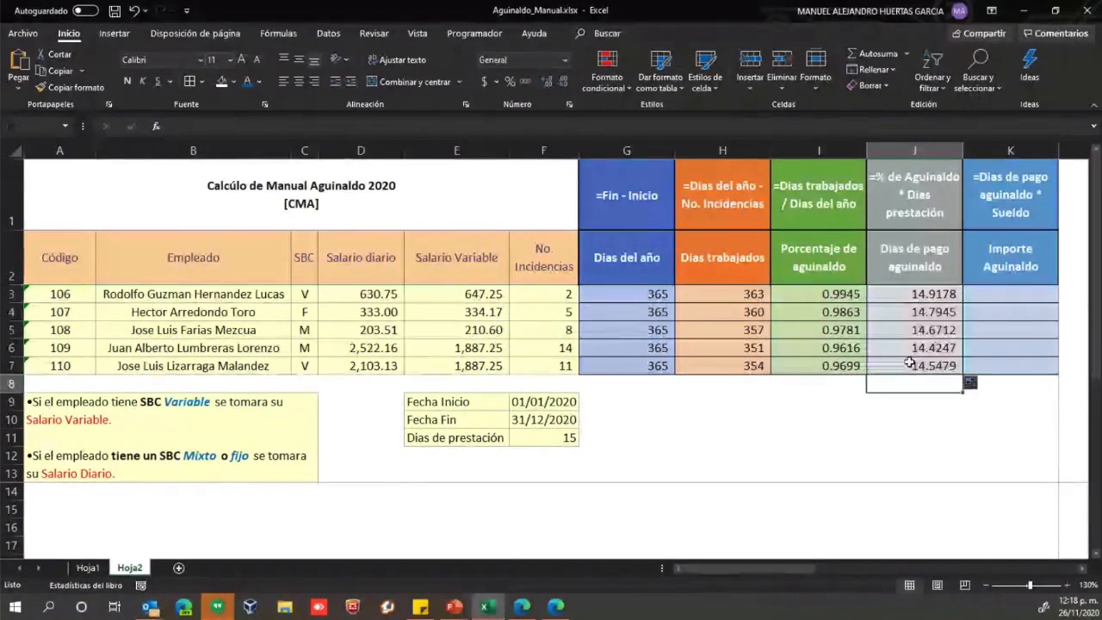
left_click_drag(935, 298, 948, 353)
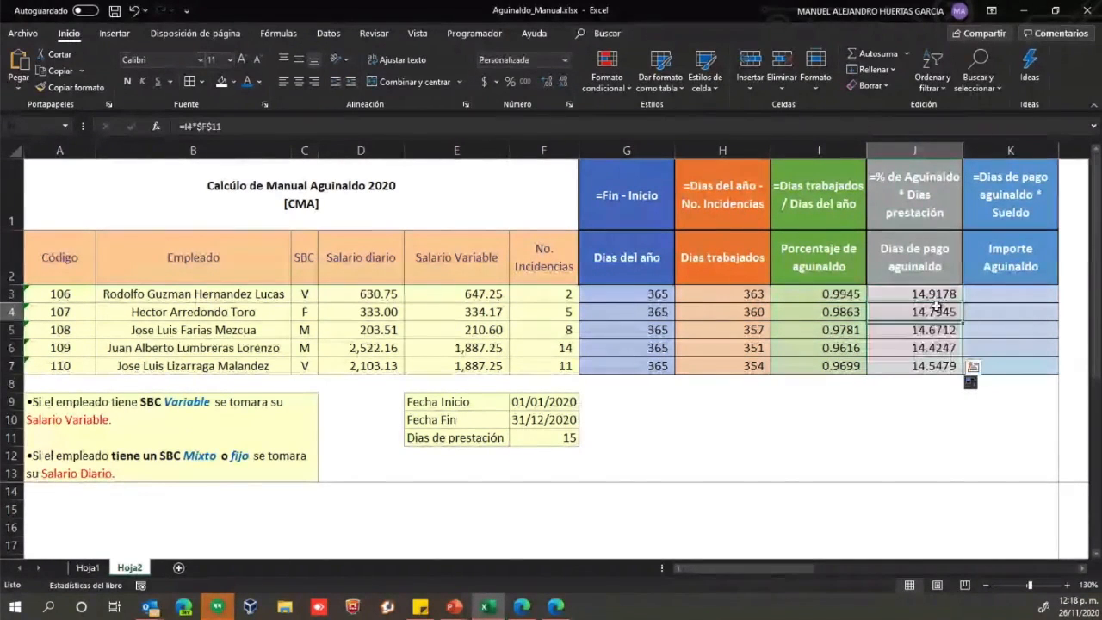
left_click(909, 324)
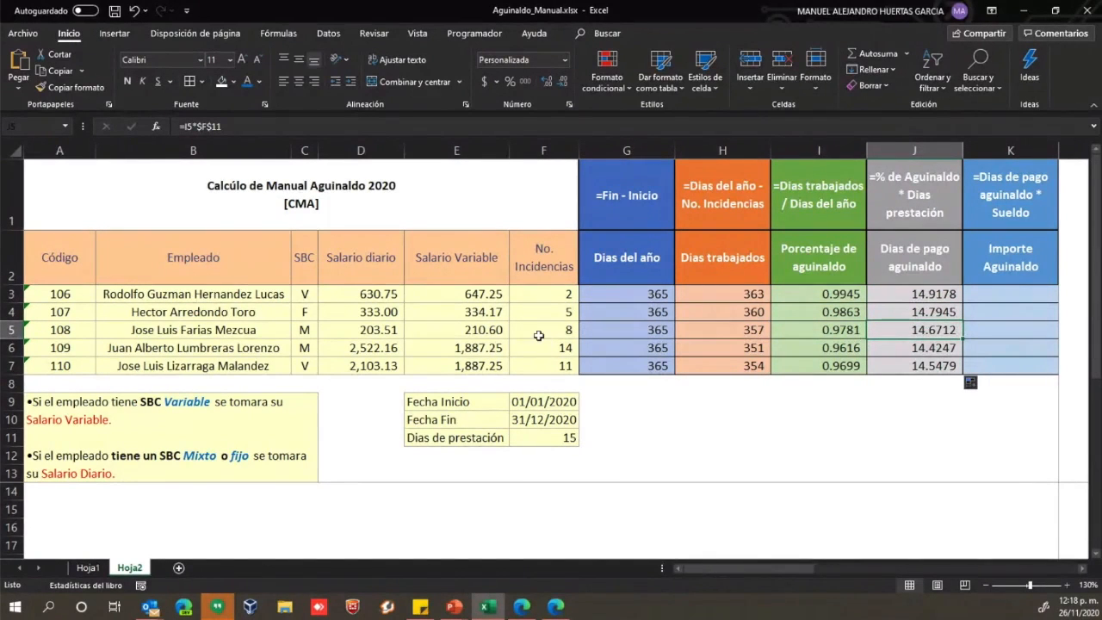
- Set No. Incidencias for employee 108 in F5 to 0 and check that employee's Porcentaje and Dias de pago aguinaldo
left_click(169, 334)
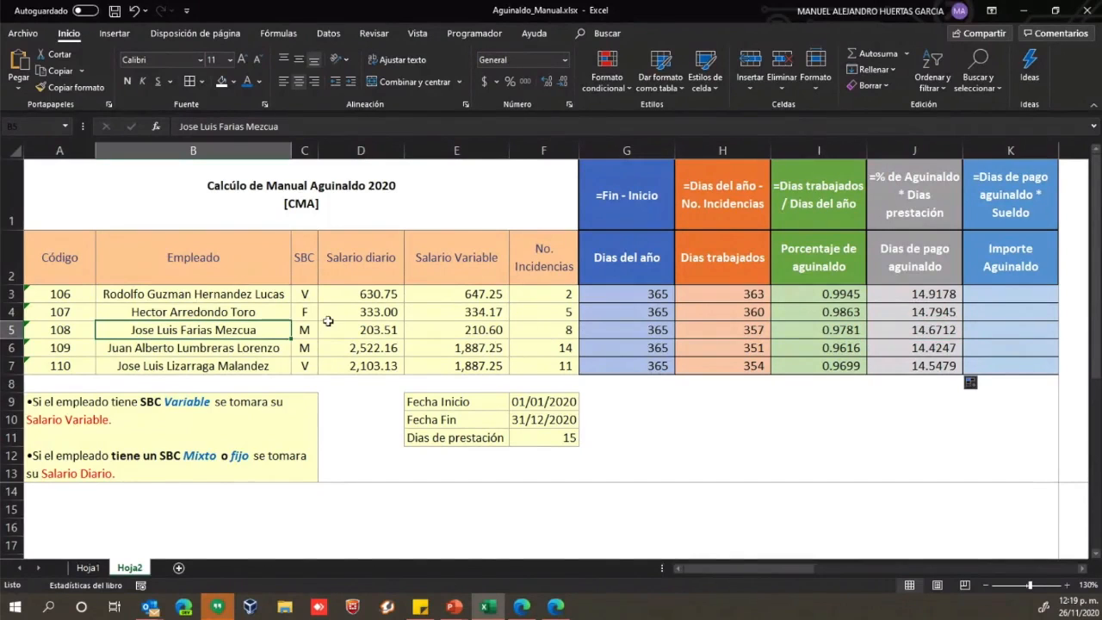
left_click(562, 330)
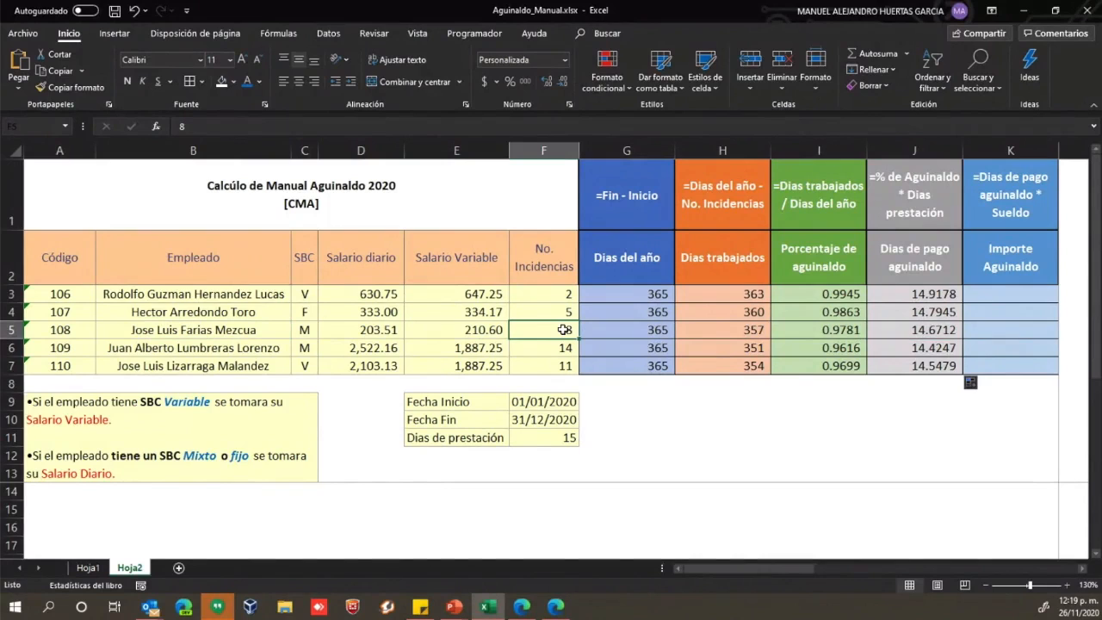
type("0")
key("Return")
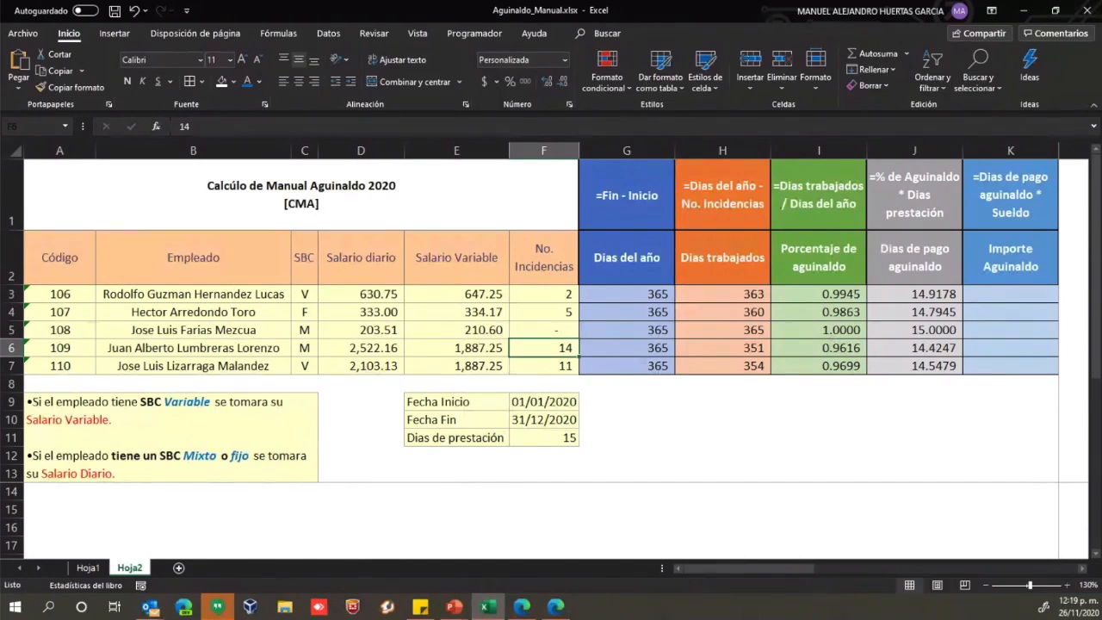
left_click(840, 331)
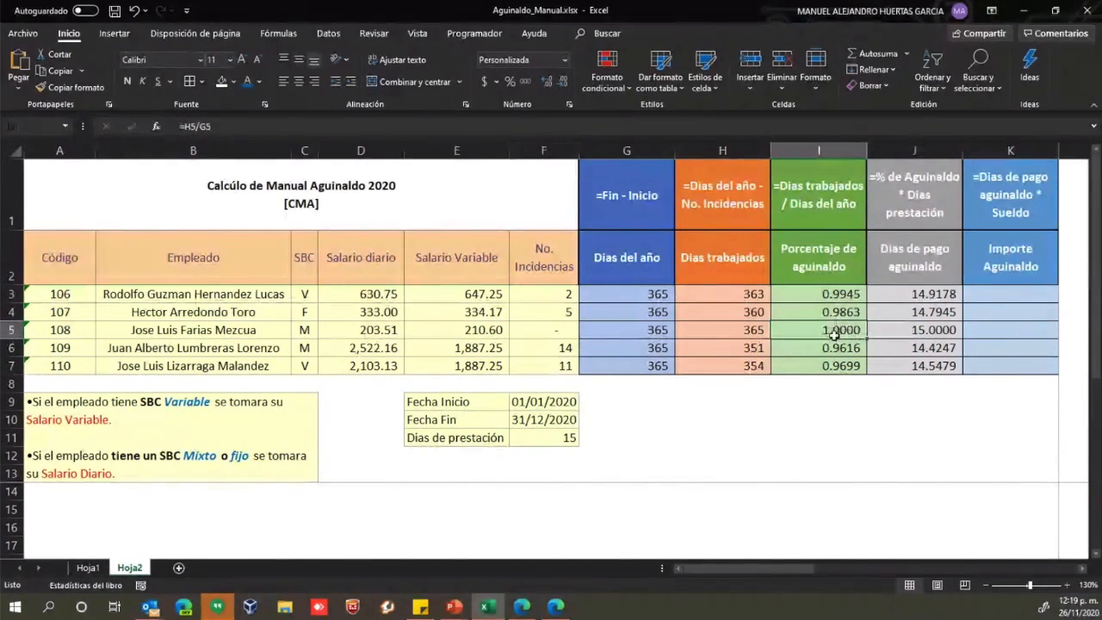
left_click(899, 333)
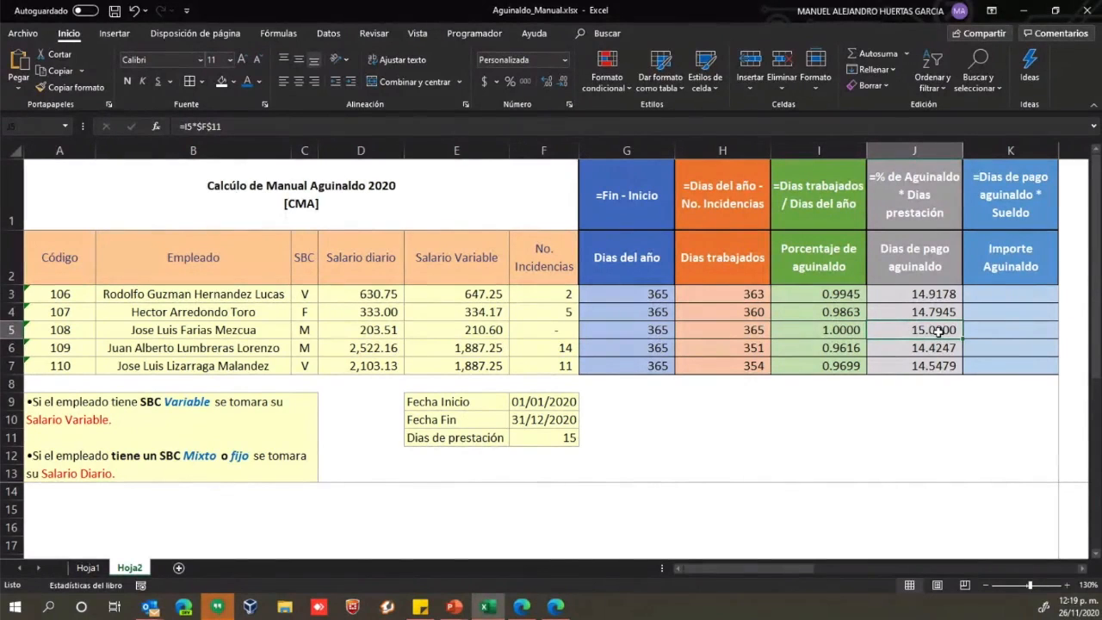
- Examine the Salario diario and Salario Variable columns as the possible salaries for the Importe Aguinaldo calculation
left_click(990, 342)
key("Up")
key("Up")
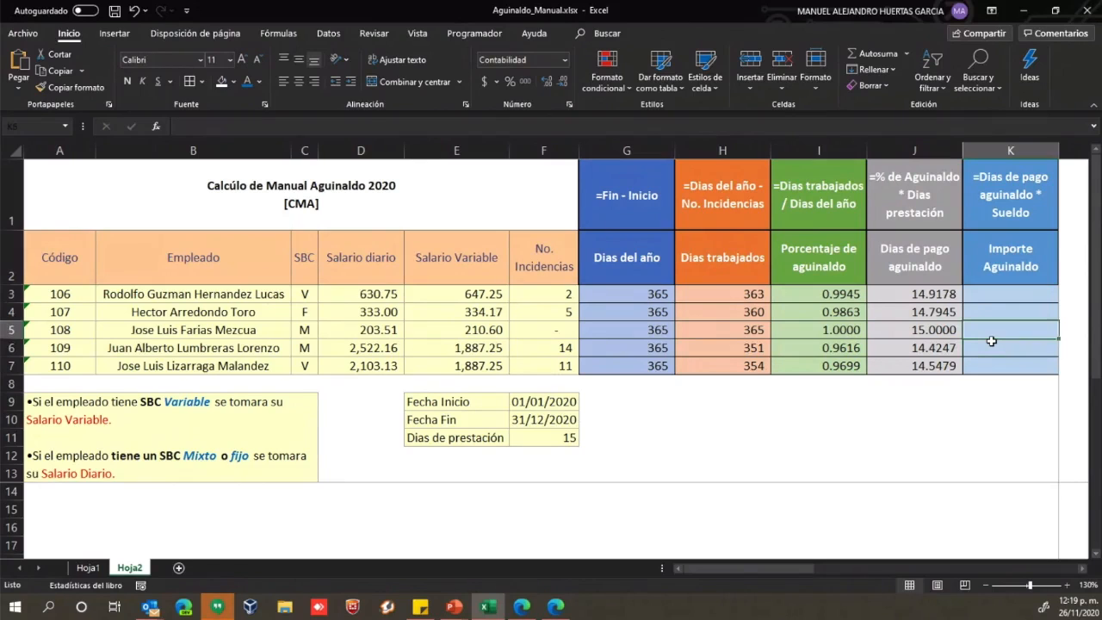
key("Up")
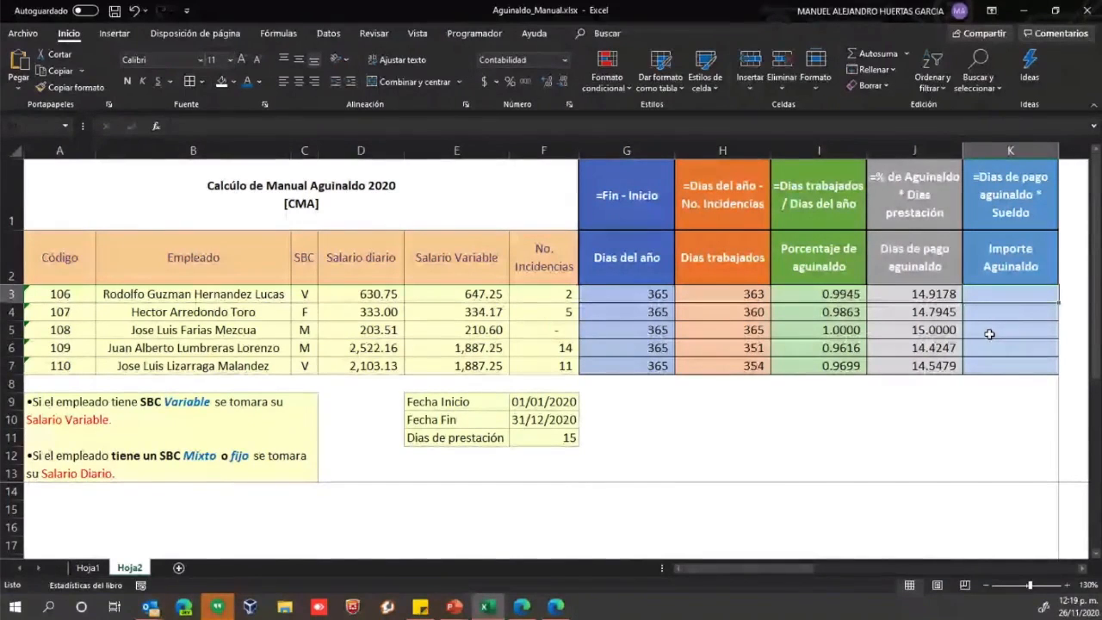
left_click_drag(361, 251, 386, 344)
left_click(469, 255)
left_click_drag(469, 256, 467, 365)
- Start the Importe Aguinaldo formula in K3 with a SI condition that pays E3*J3 when the SBC in C3 equals "V"
left_click(995, 293)
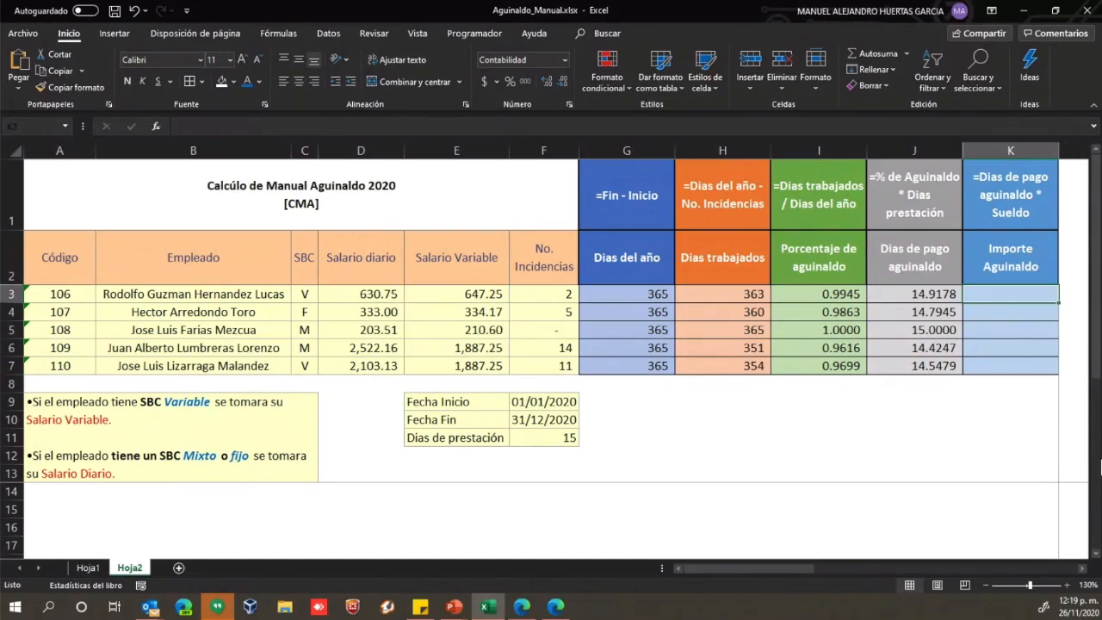
type("=")
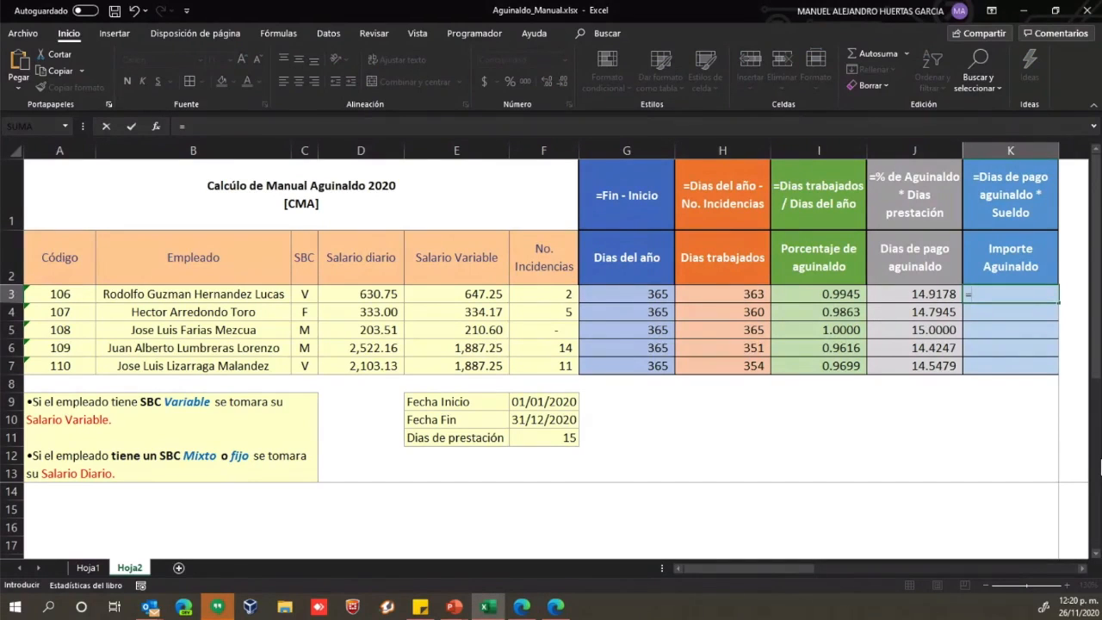
type("si")
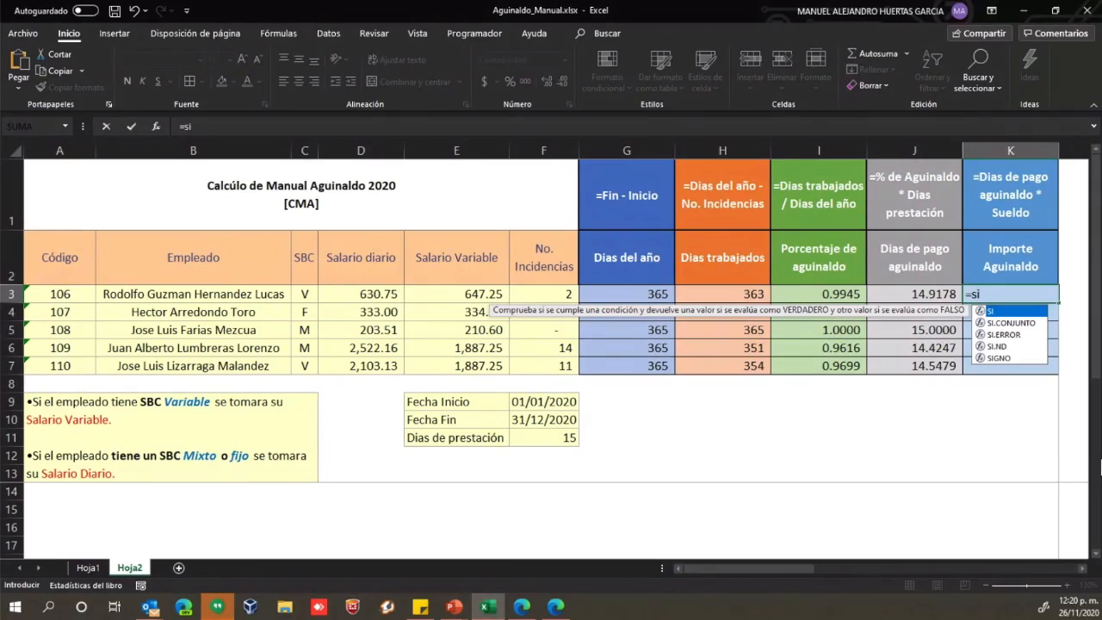
key("Tab")
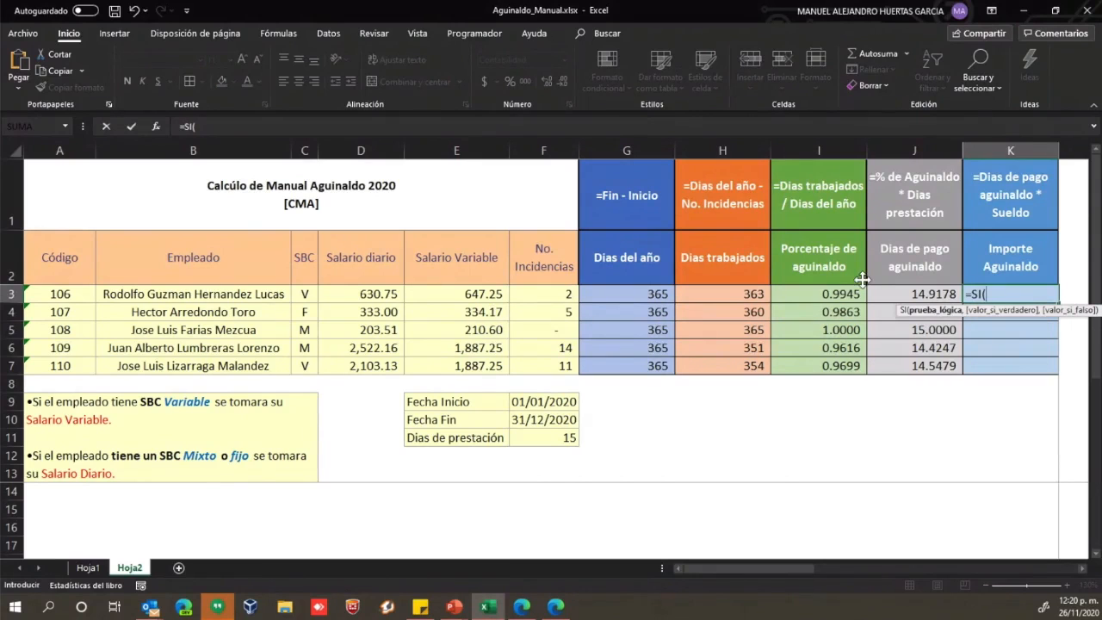
left_click(218, 127)
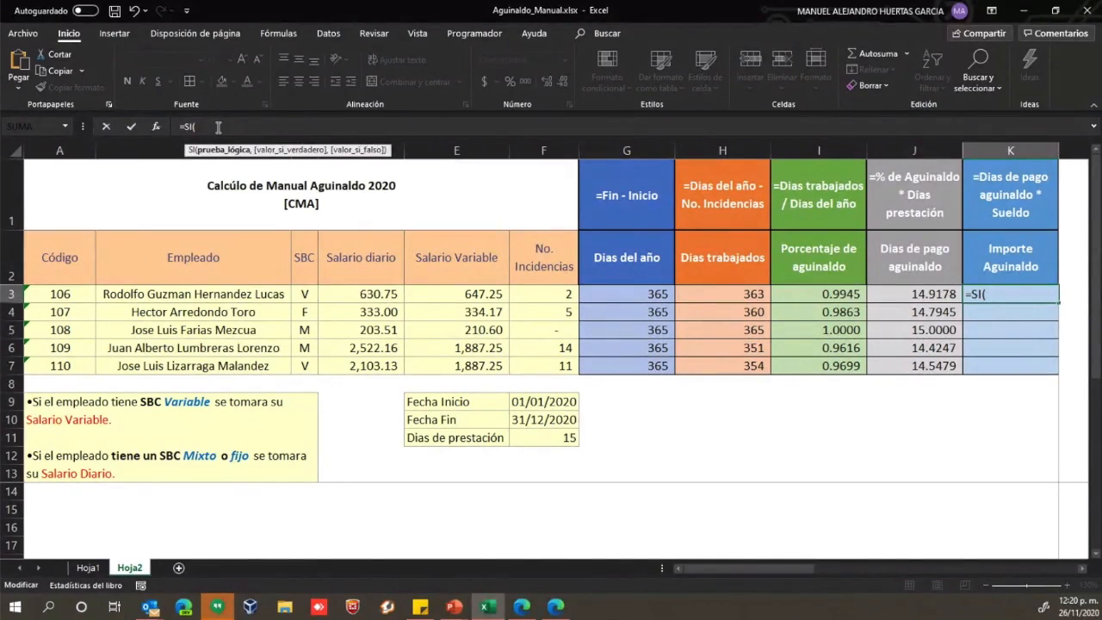
left_click(306, 295)
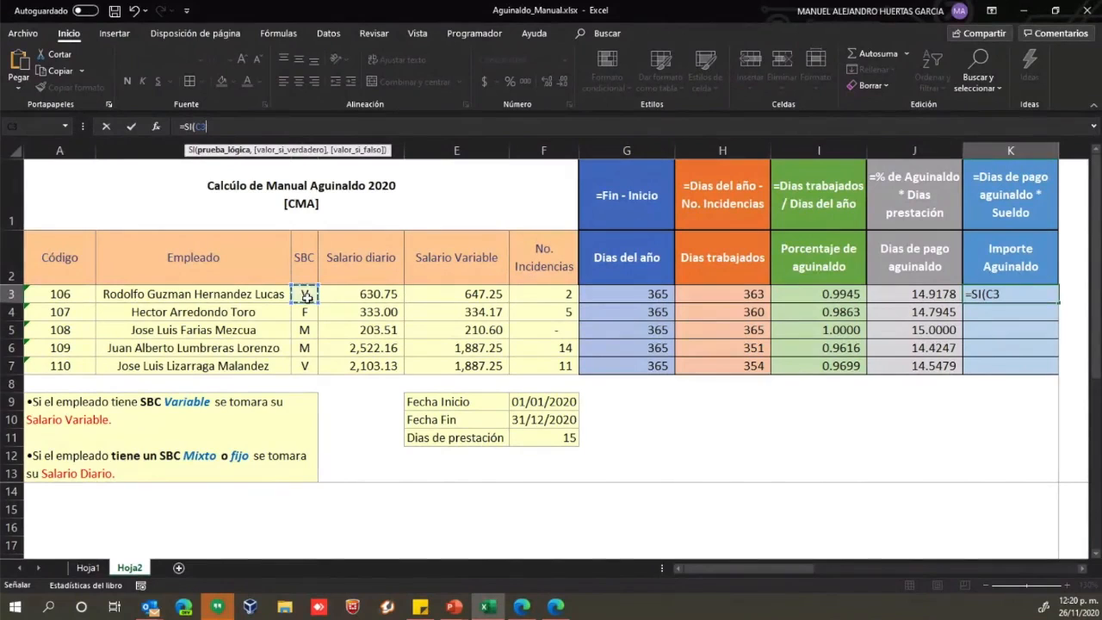
type("=\"V\",")
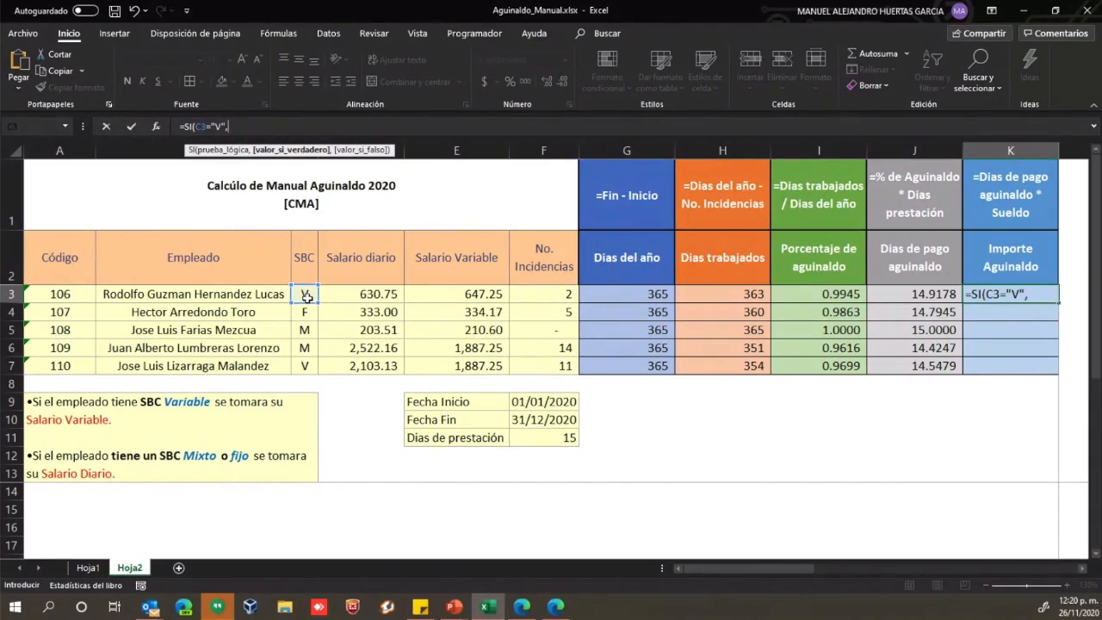
left_click(461, 297)
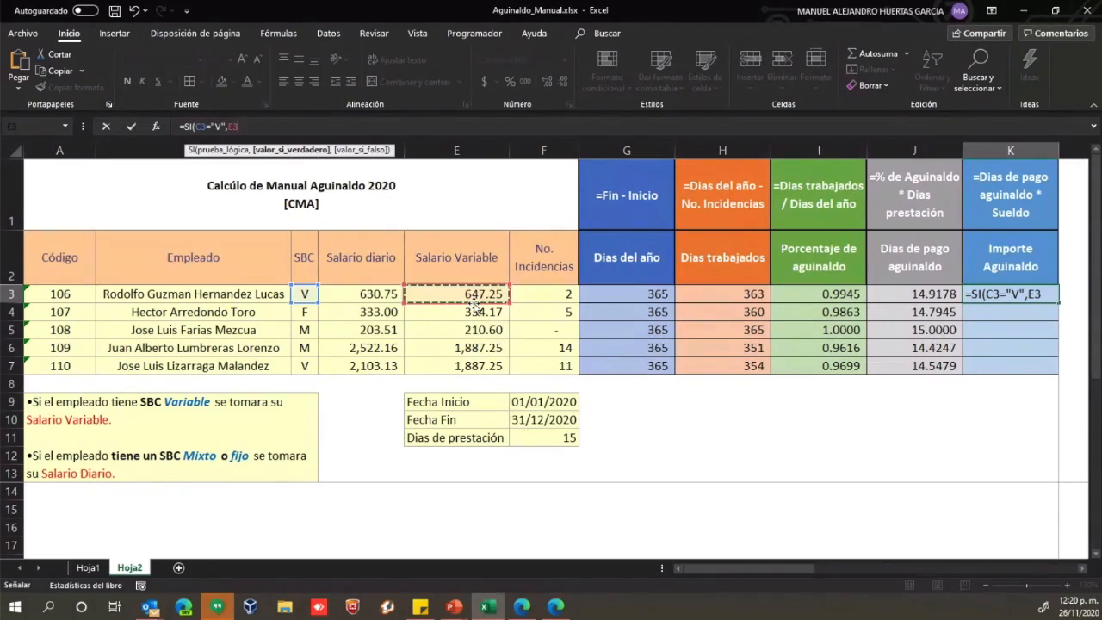
type("*")
left_click(911, 293)
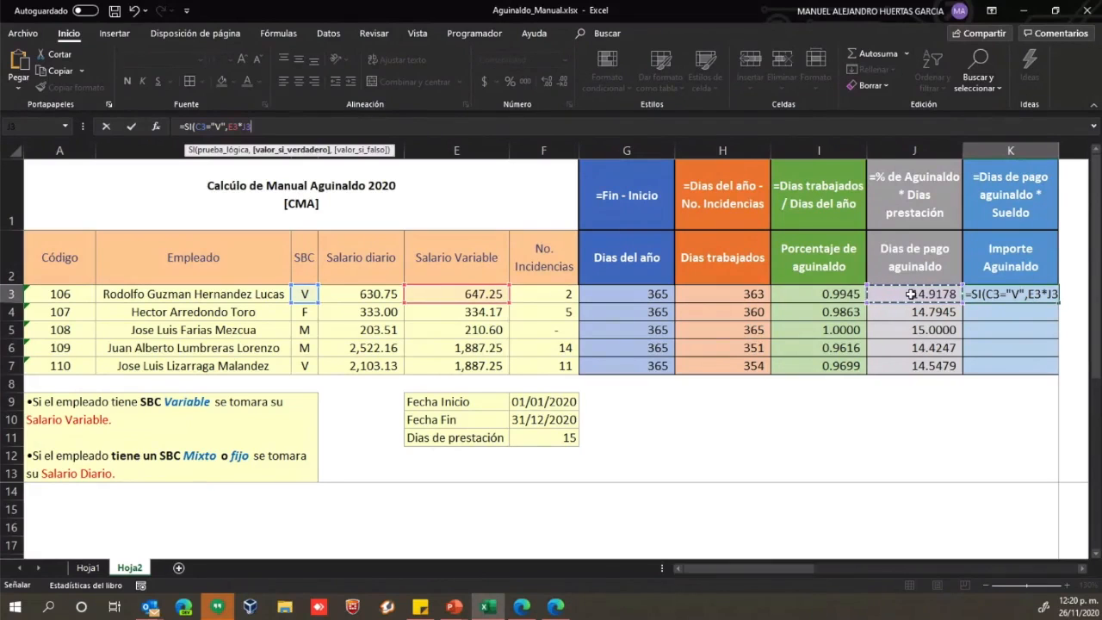
type(",")
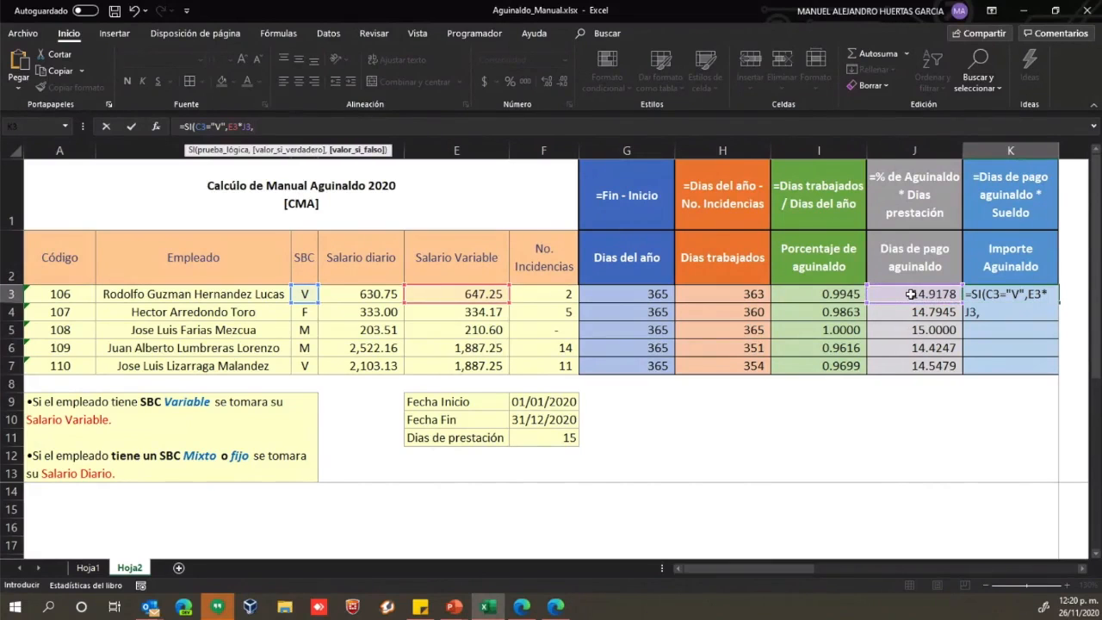
- Complete the K3 formula with the nested condition SI(C3<>"V",D3*J3,0) as its false value and enter it
type("s")
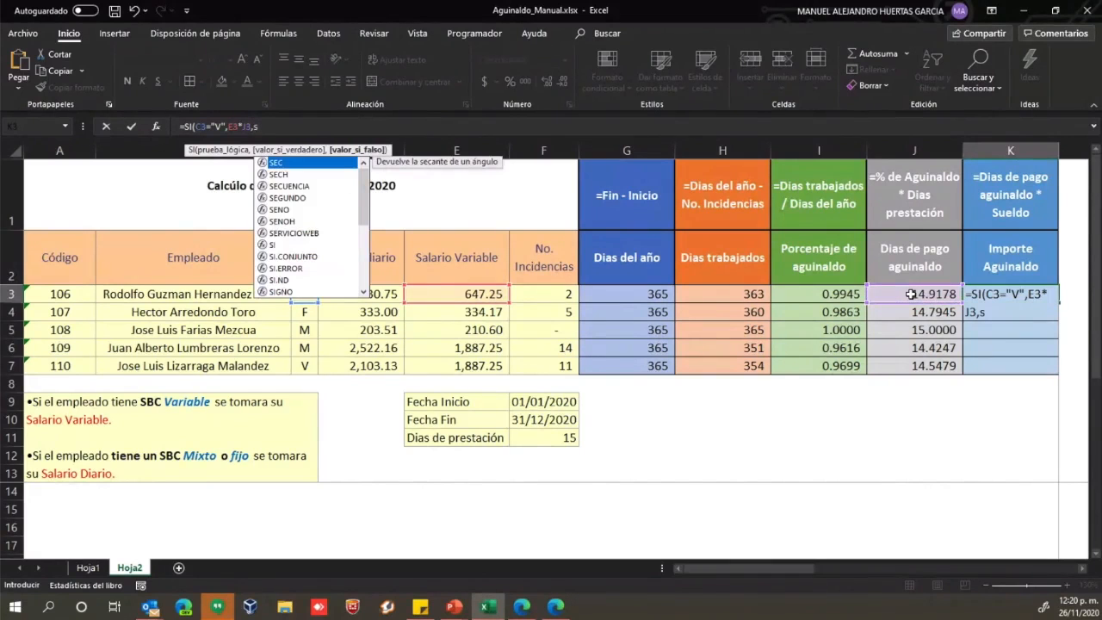
type("i")
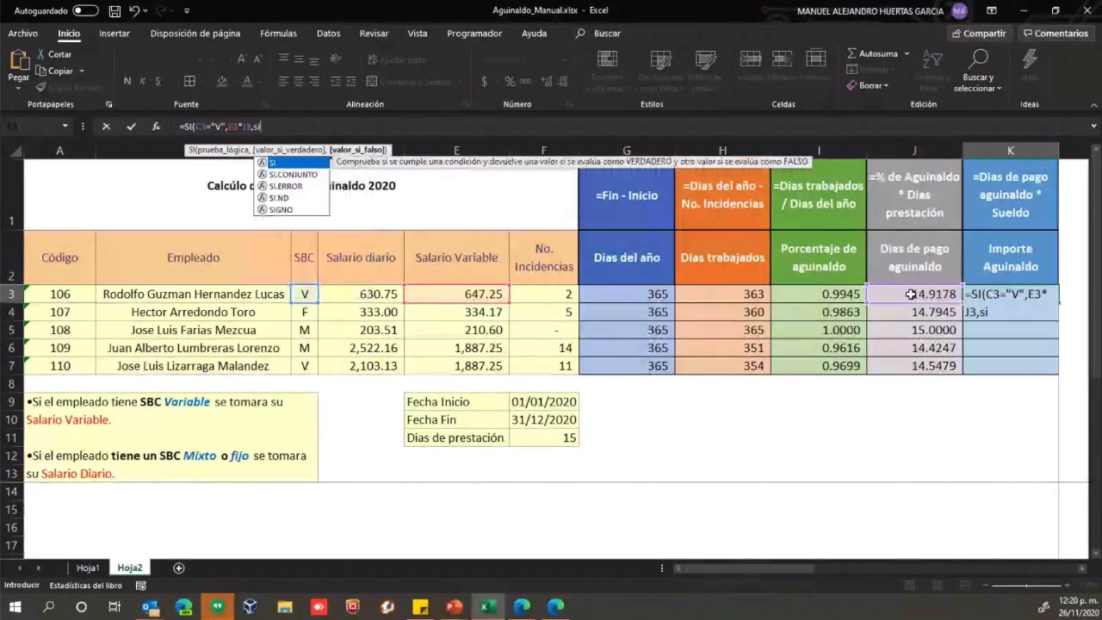
key("Tab")
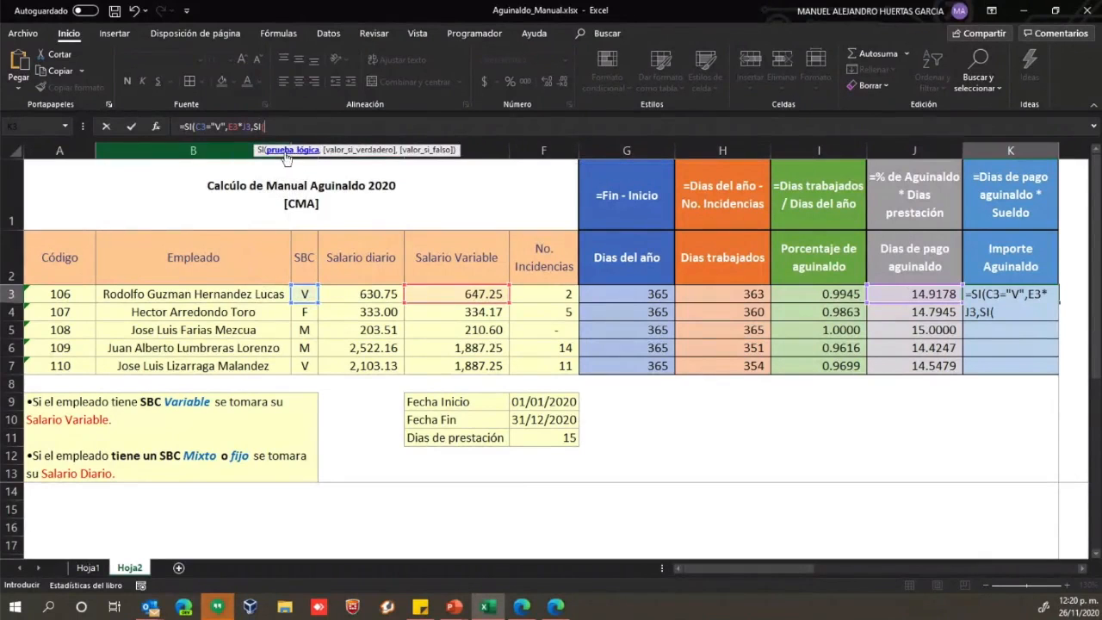
left_click(307, 294)
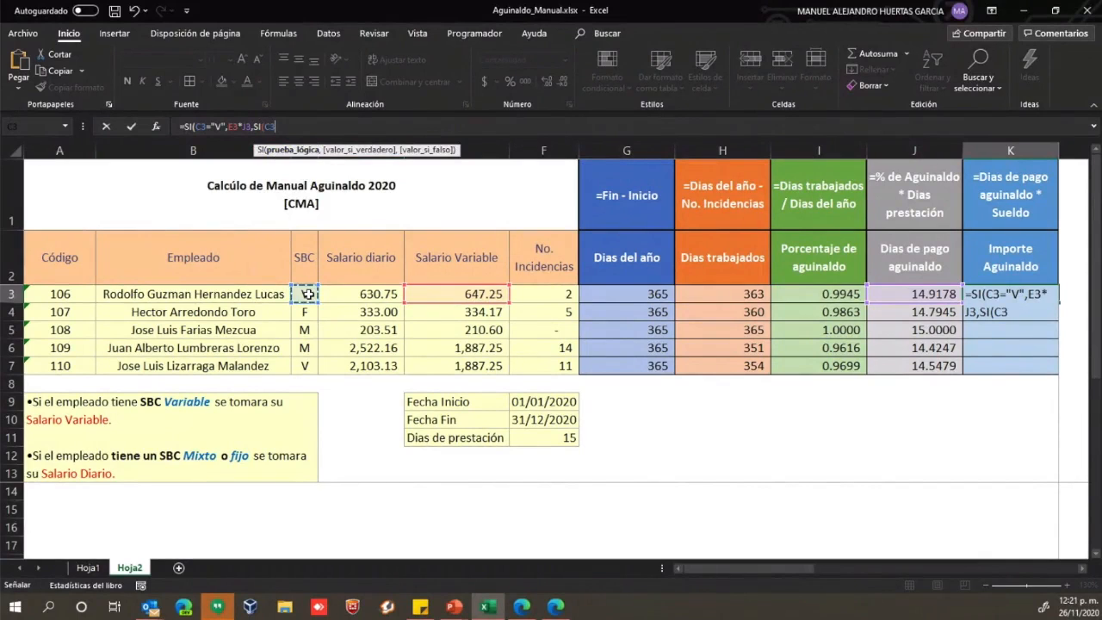
type("<>\"V\"")
type(",")
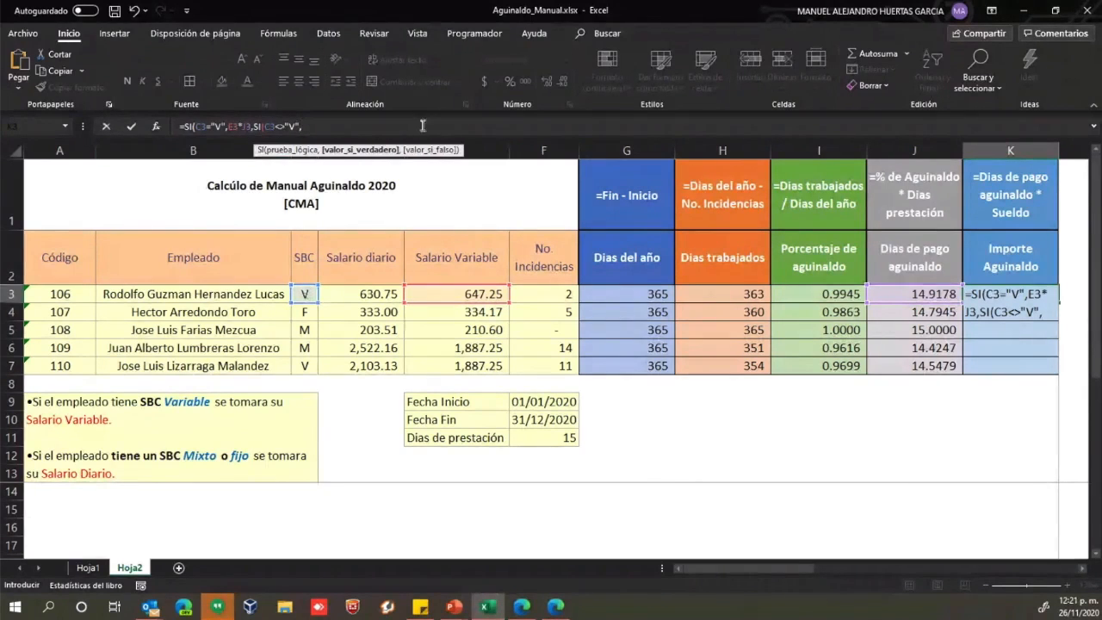
left_click(368, 292)
type("*")
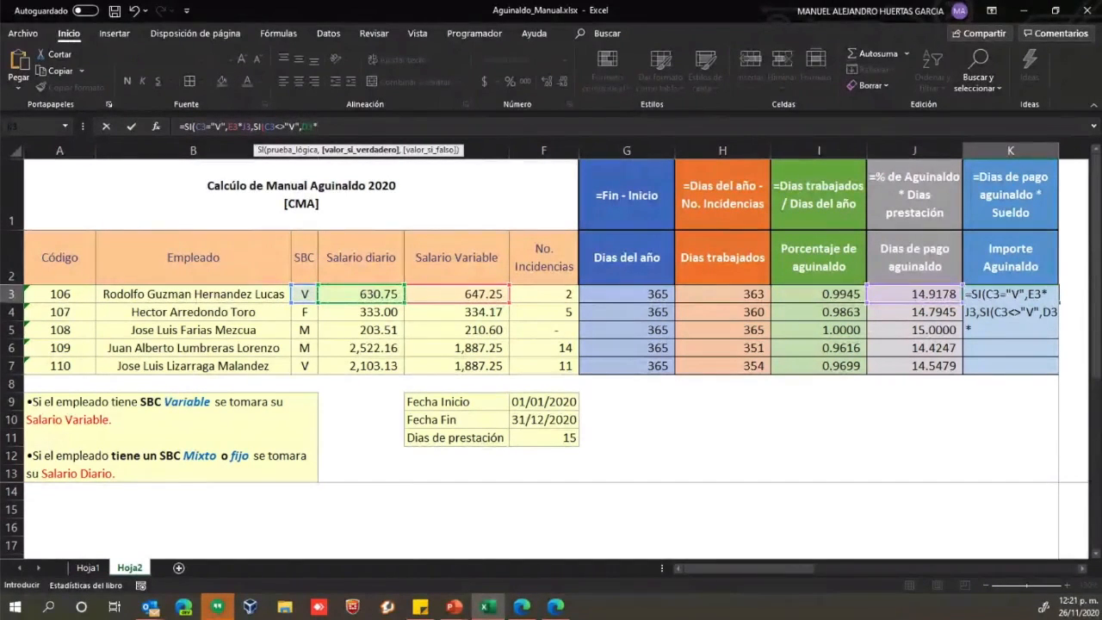
left_click(914, 293)
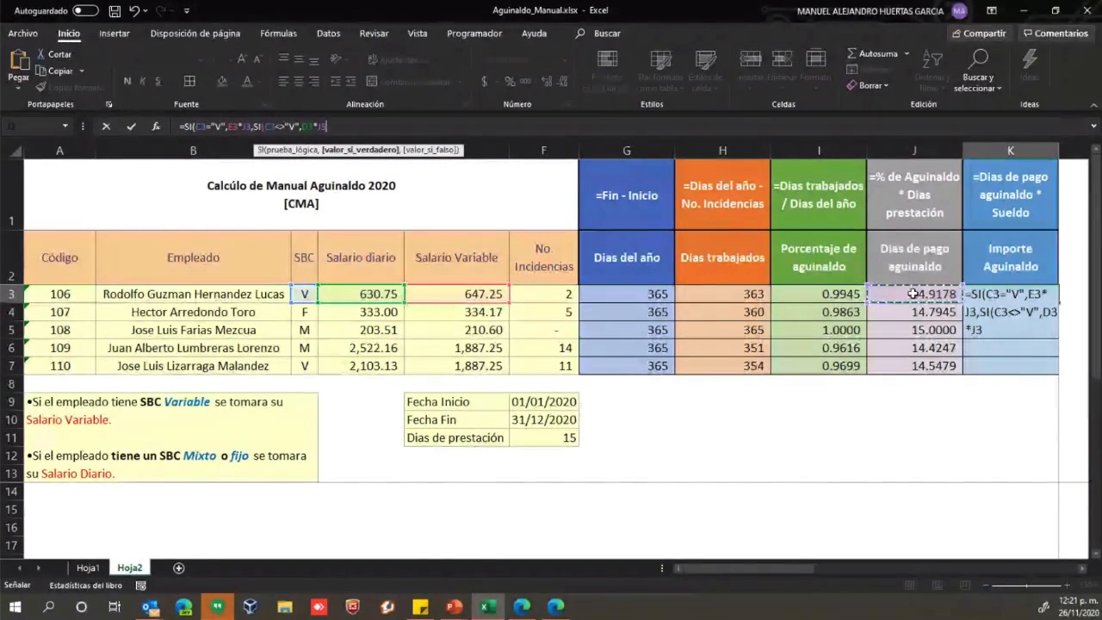
type(",")
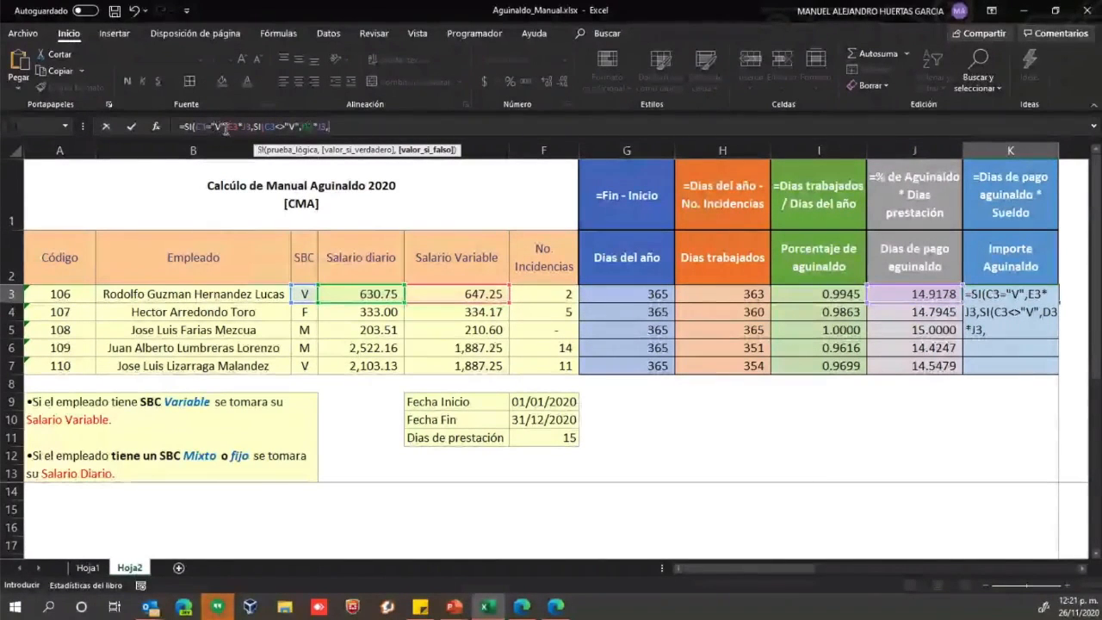
type("0")
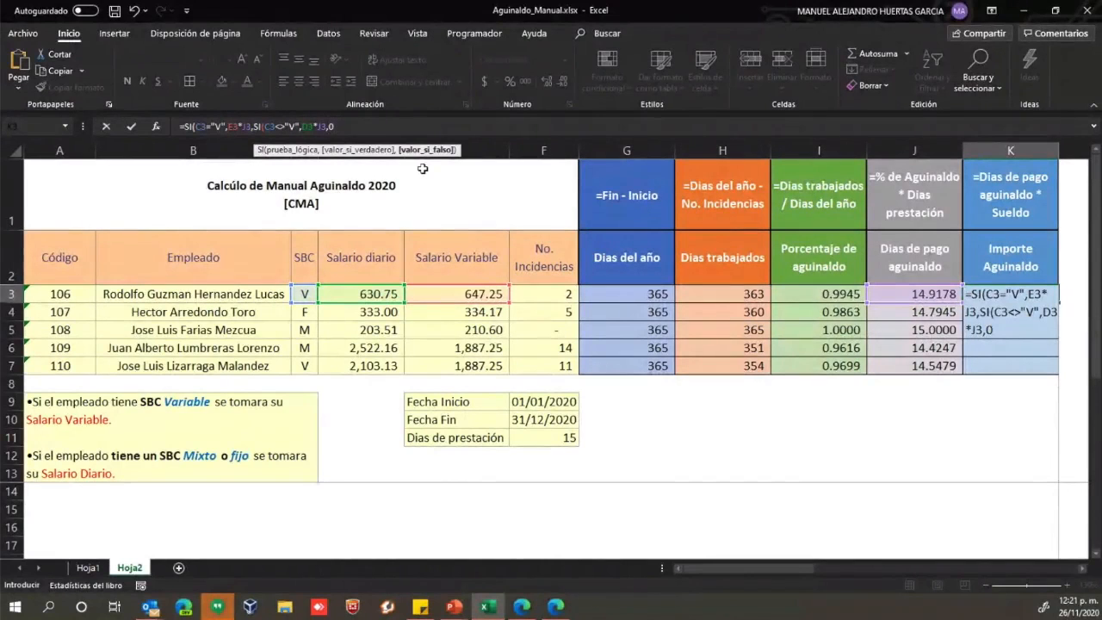
type(")")
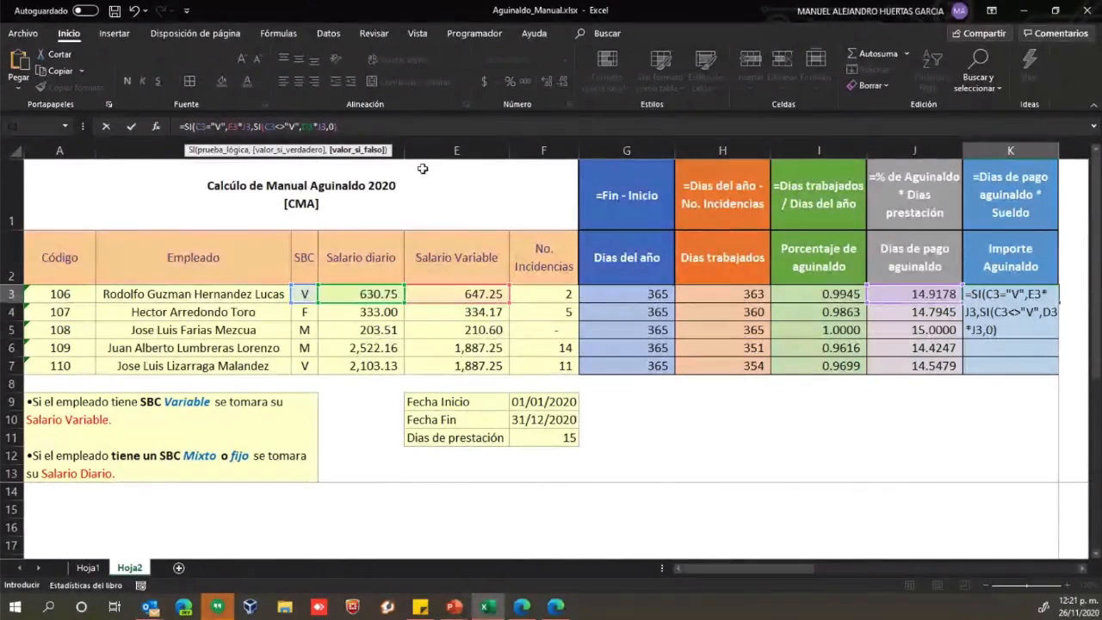
type(")")
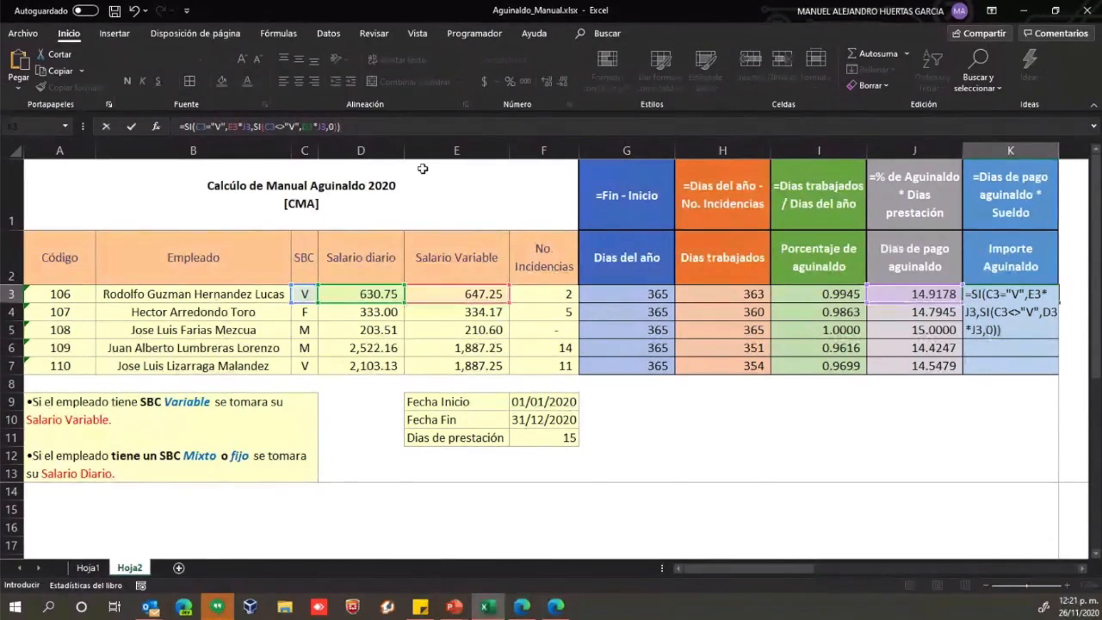
key("Return")
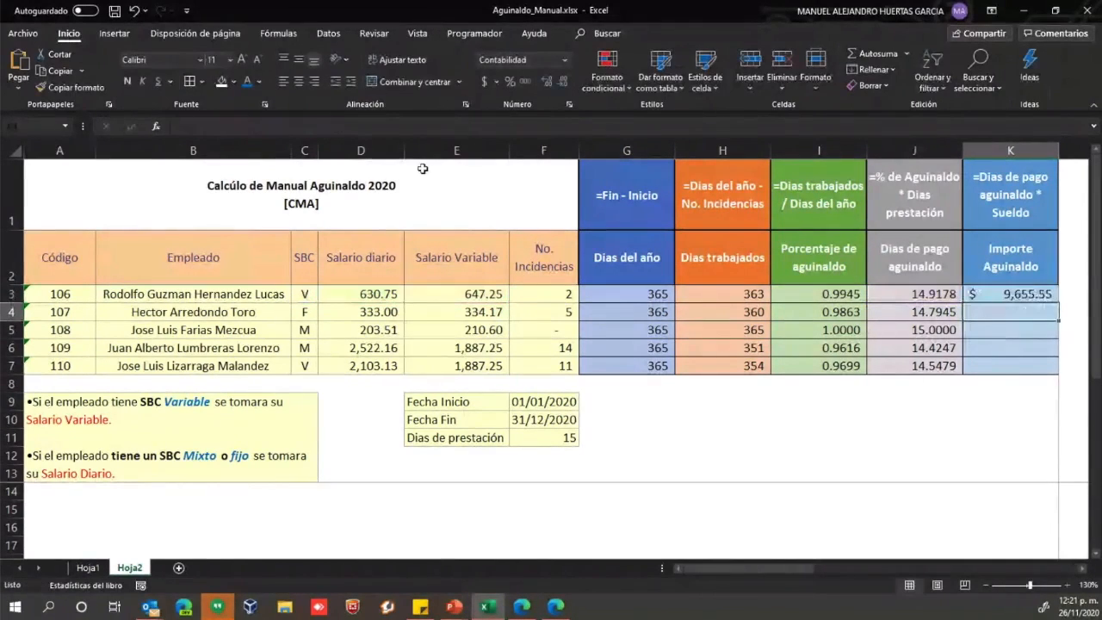
- Fill the Importe Aguinaldo formula from K3 down to K7
key("Up")
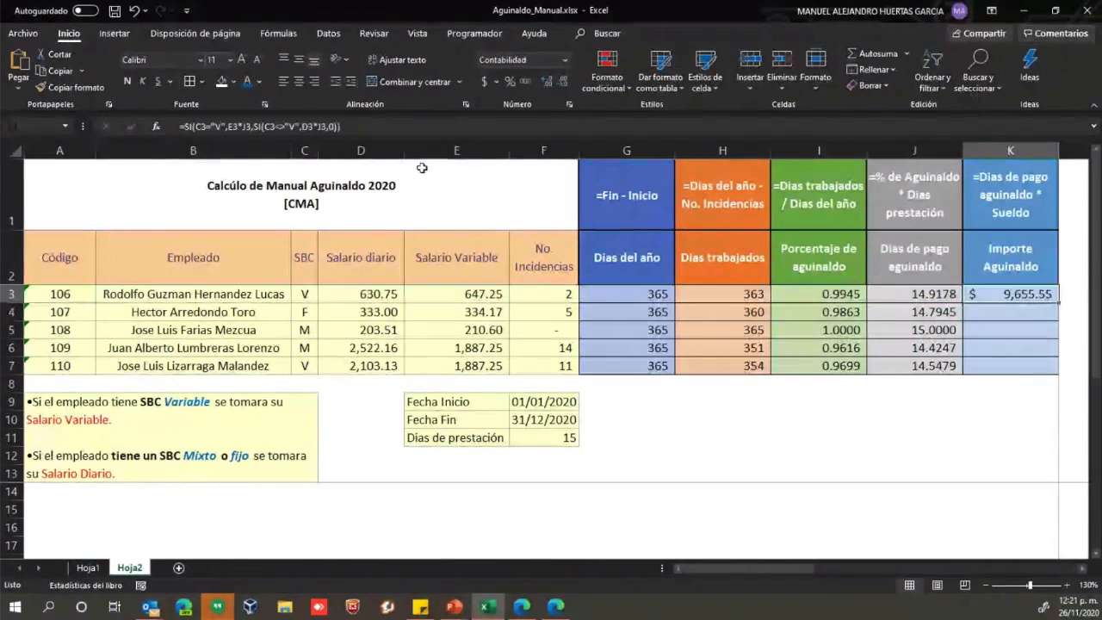
double_click(1055, 302)
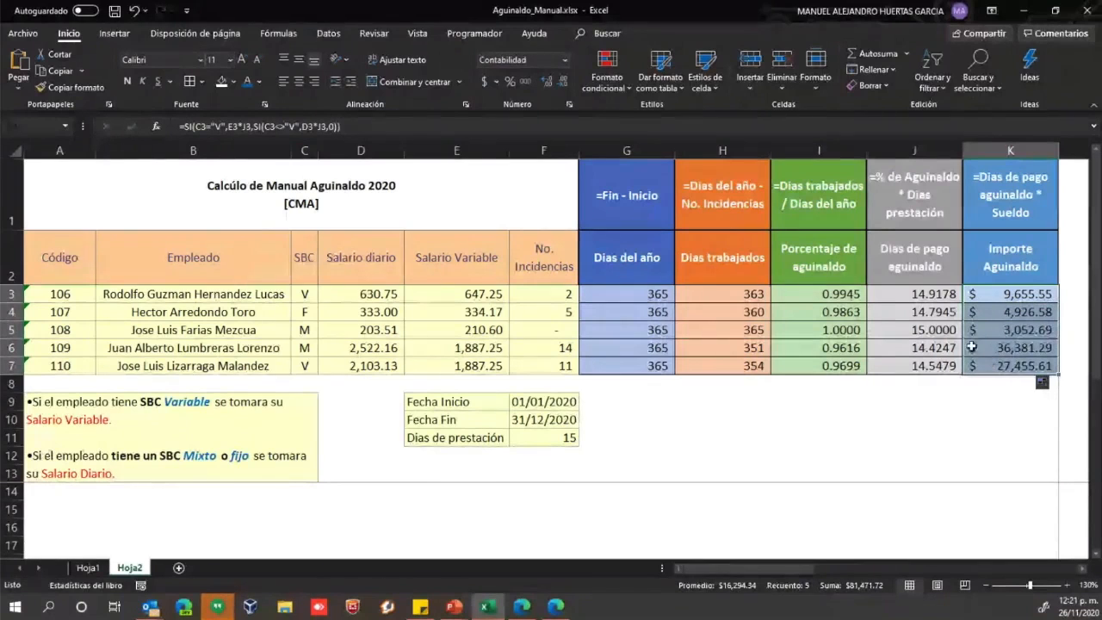
key("Down")
key("Up")
- Examine the Importe Aguinaldo formulas in K3 through K7 row by row to verify their cell references
key("F2")
key("Return")
key("F2")
key("Return")
key("F2")
key("Return")
key("F2")
key("Return")
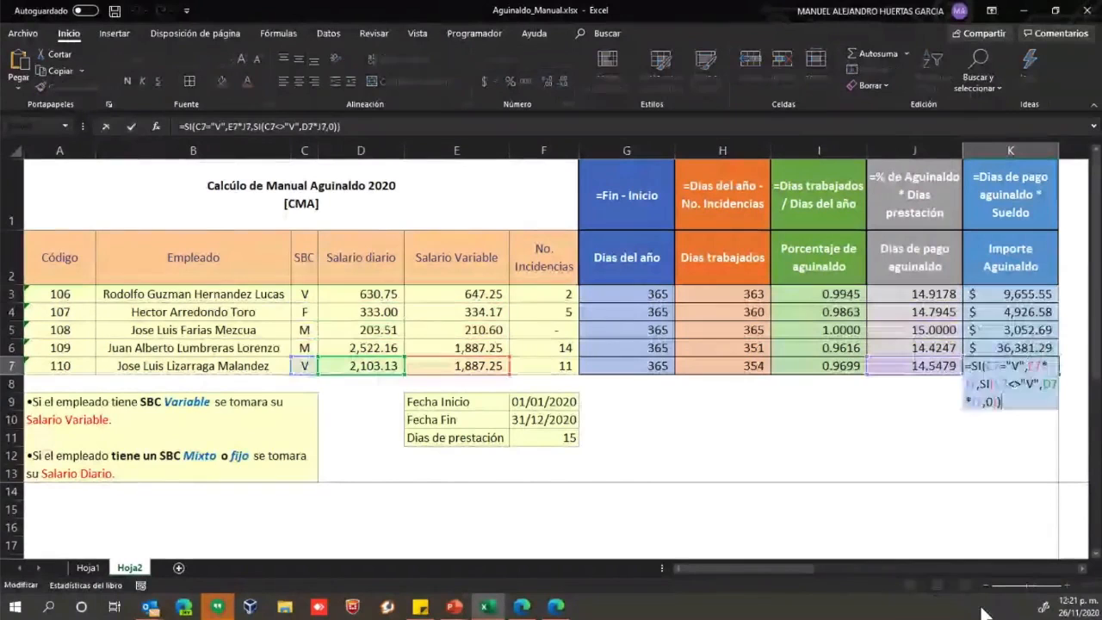
key("F2")
key("Return")
key("Up")
key("Up")
key("Up")
key("Up")
key("Up")
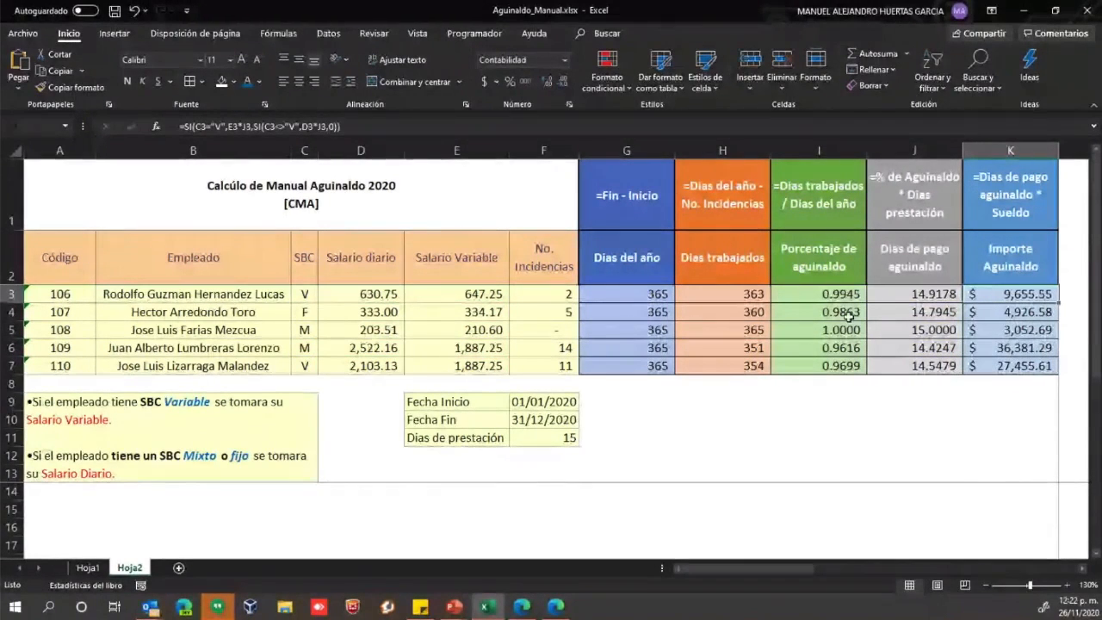
- Set the first employee's SBC in C3 to F and check the Importe Aguinaldo in K3
left_click(308, 293)
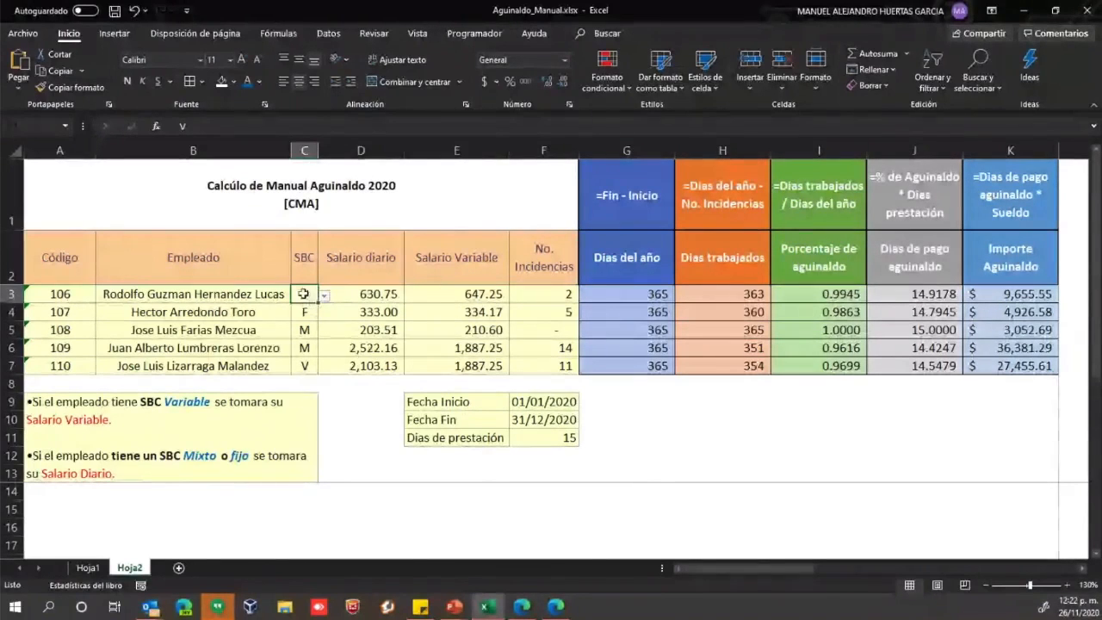
left_click(1032, 294)
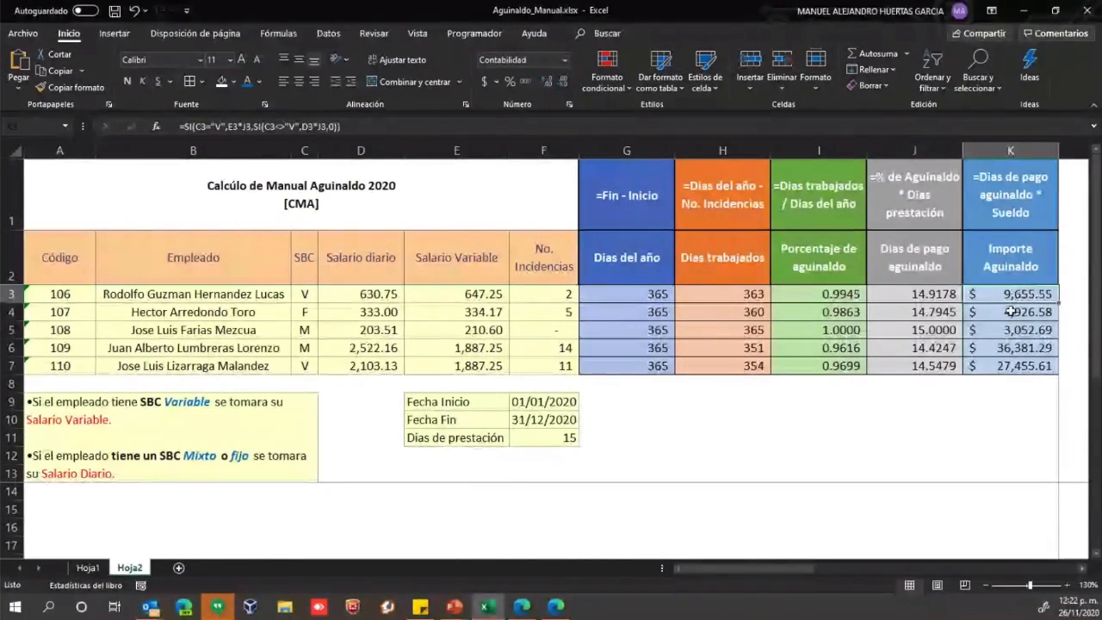
left_click(305, 295)
left_click(324, 294)
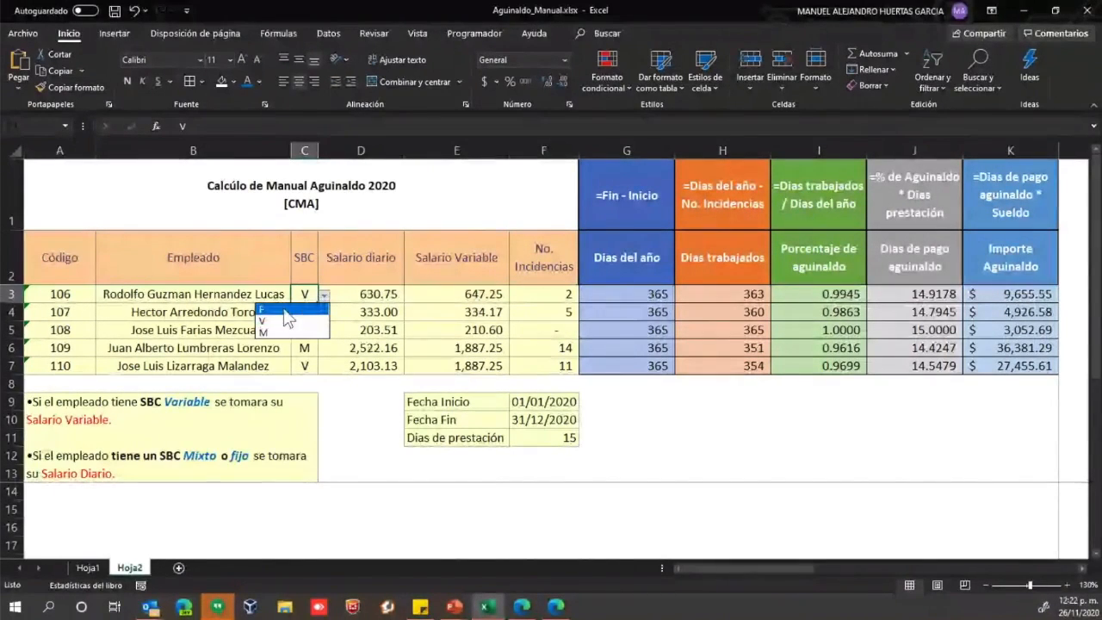
left_click(299, 311)
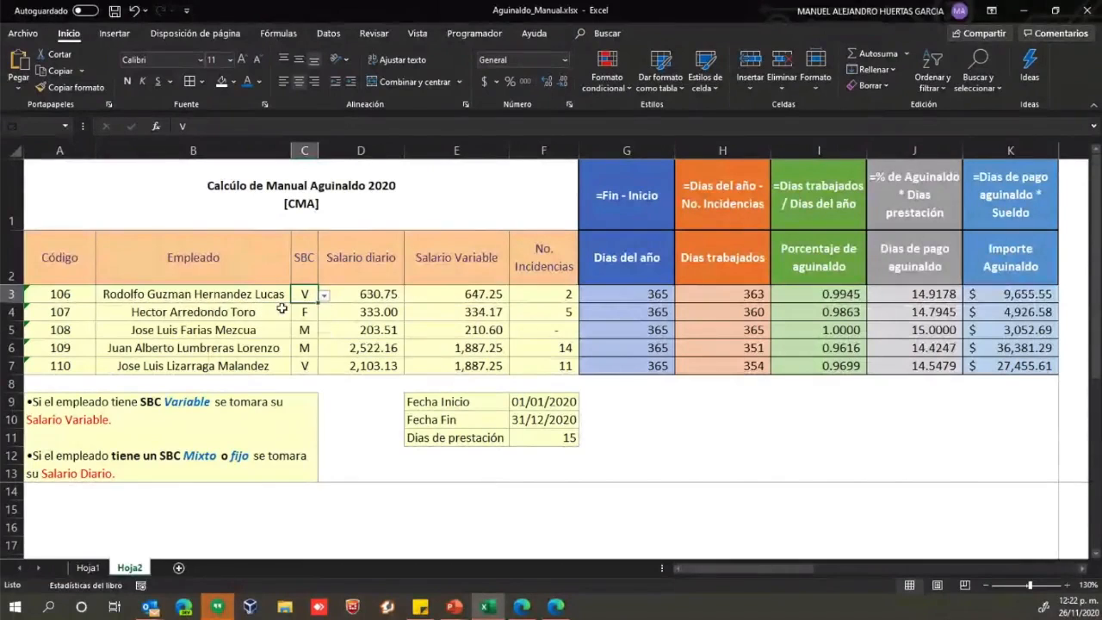
left_click(1017, 293)
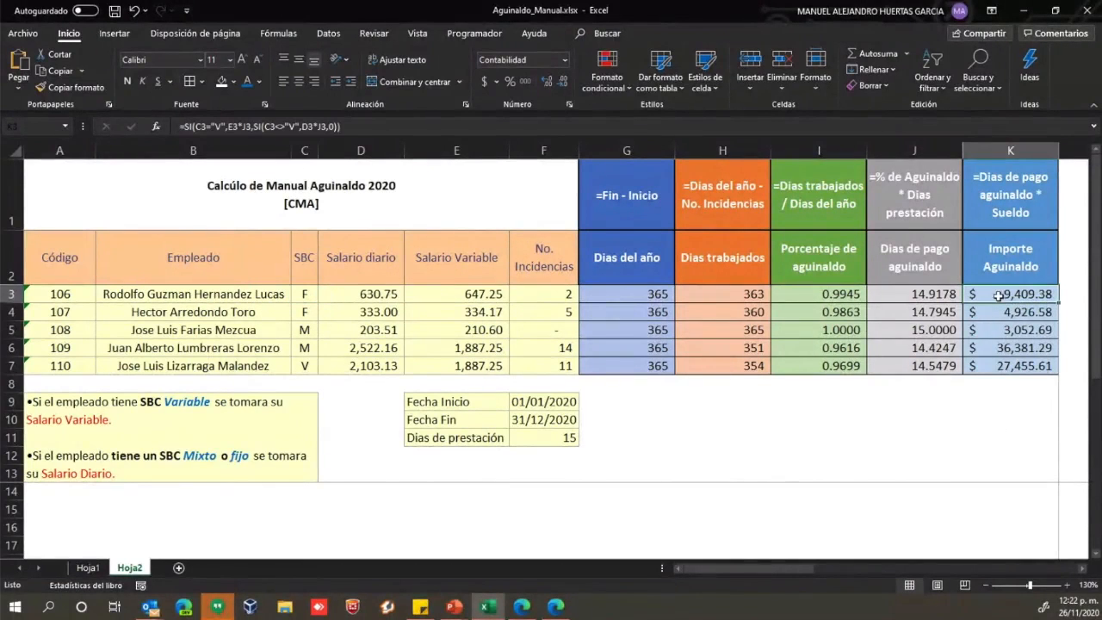
- Set the first employee's SBC in C3 to M and check the Importe Aguinaldo in K3
left_click(306, 293)
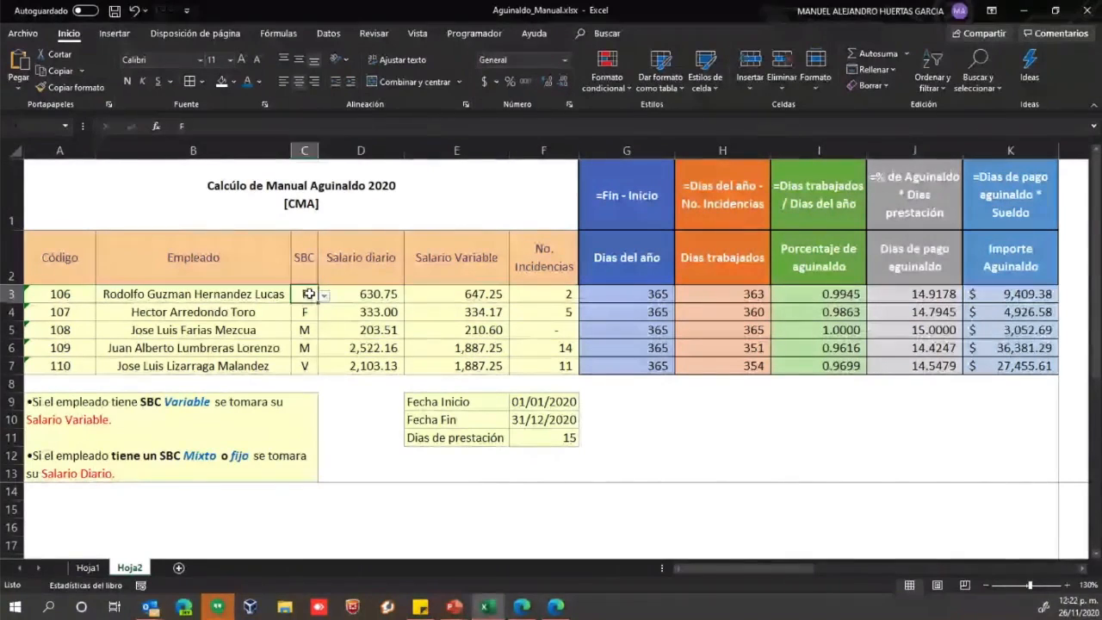
left_click(324, 295)
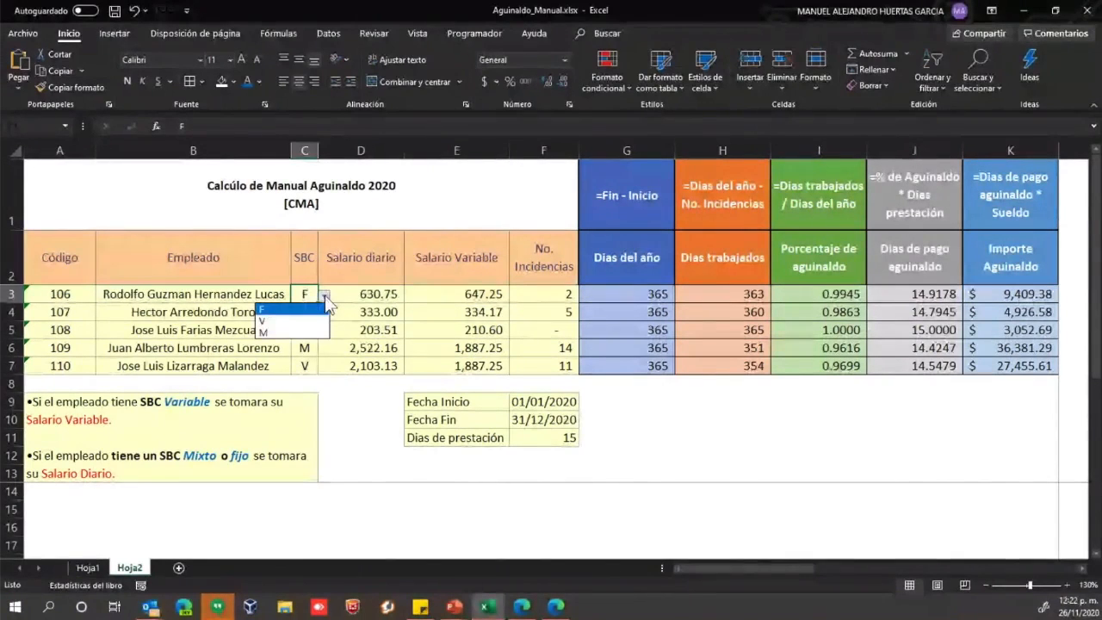
left_click(272, 334)
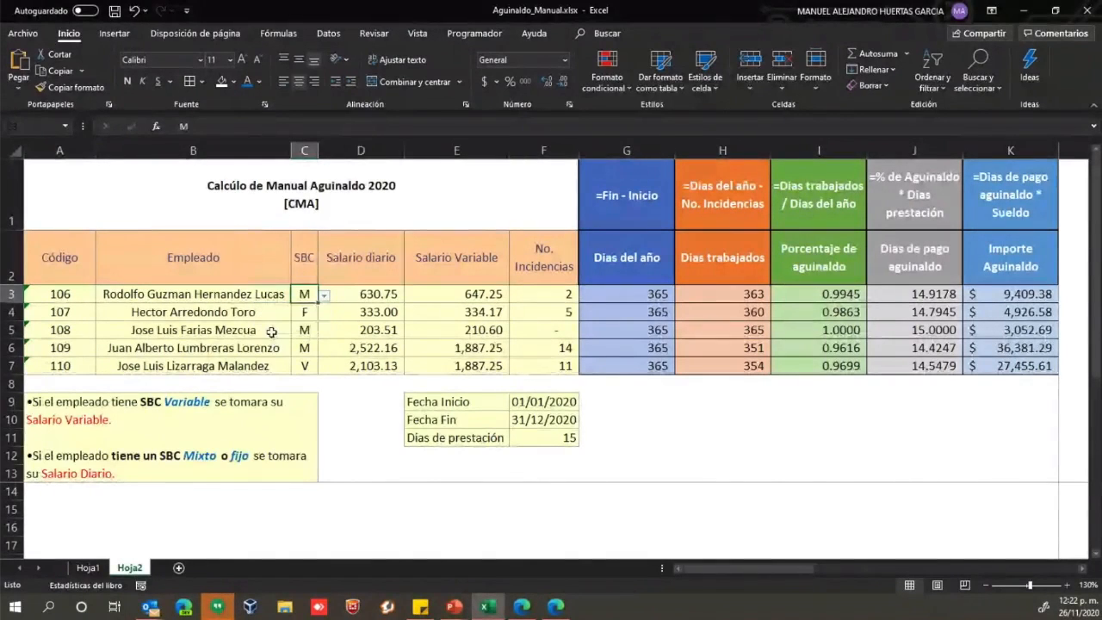
left_click(1022, 295)
double_click(1022, 295)
key("Escape")
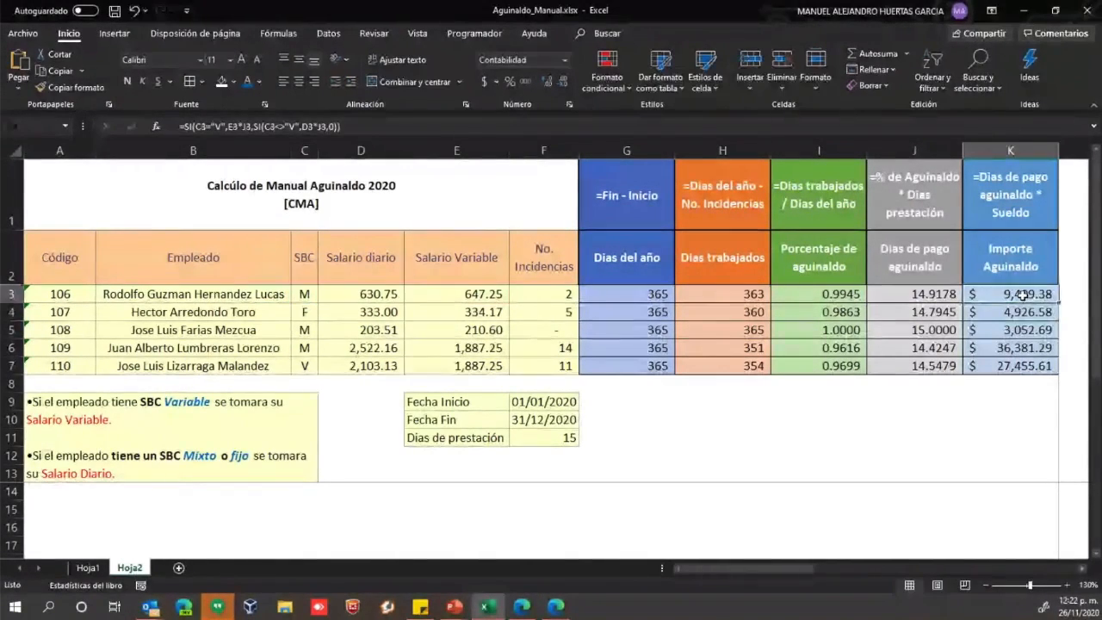
- Set the first employee's SBC in C3 to V
left_click(309, 295)
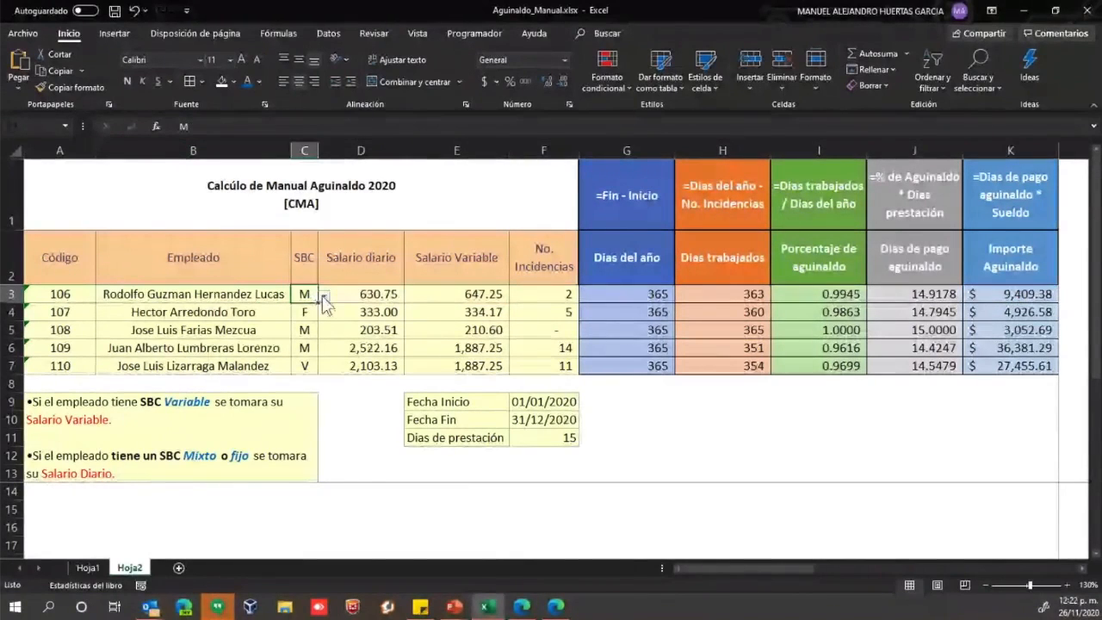
left_click(325, 295)
left_click(274, 321)
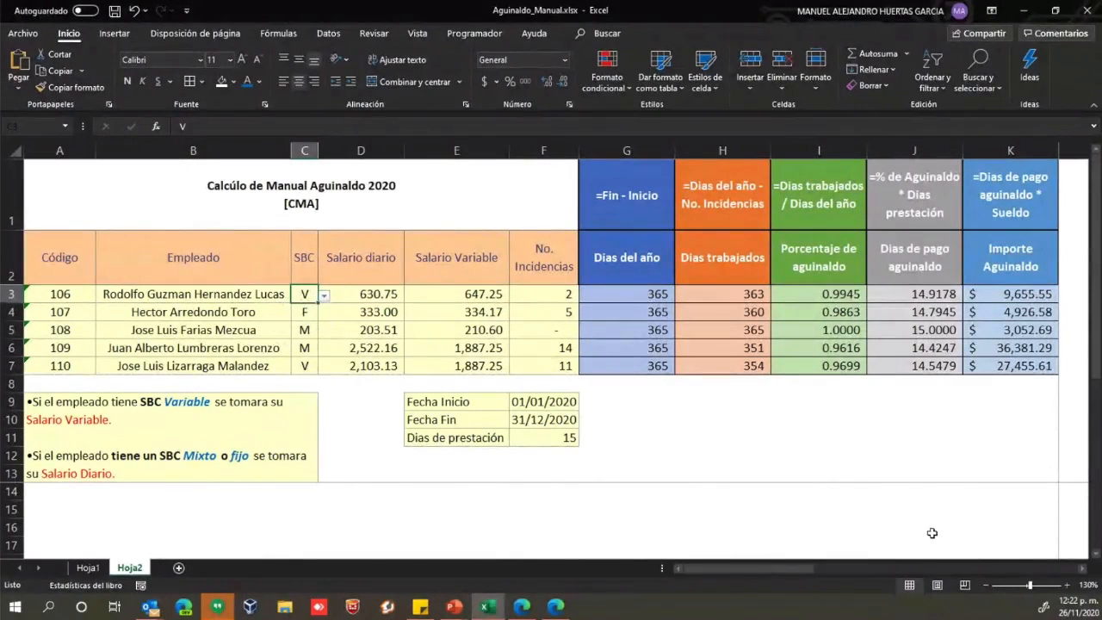
left_click(942, 437)
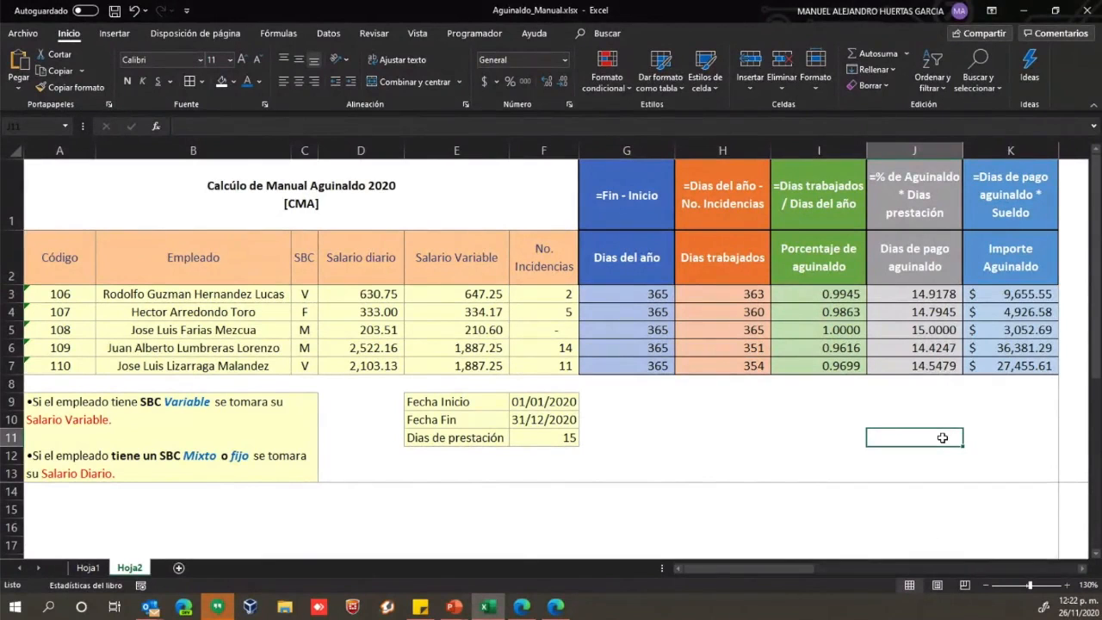
- Review the Días del año formula in G3 and the No. Incidencias entries in F3 through F6
left_click(722, 417)
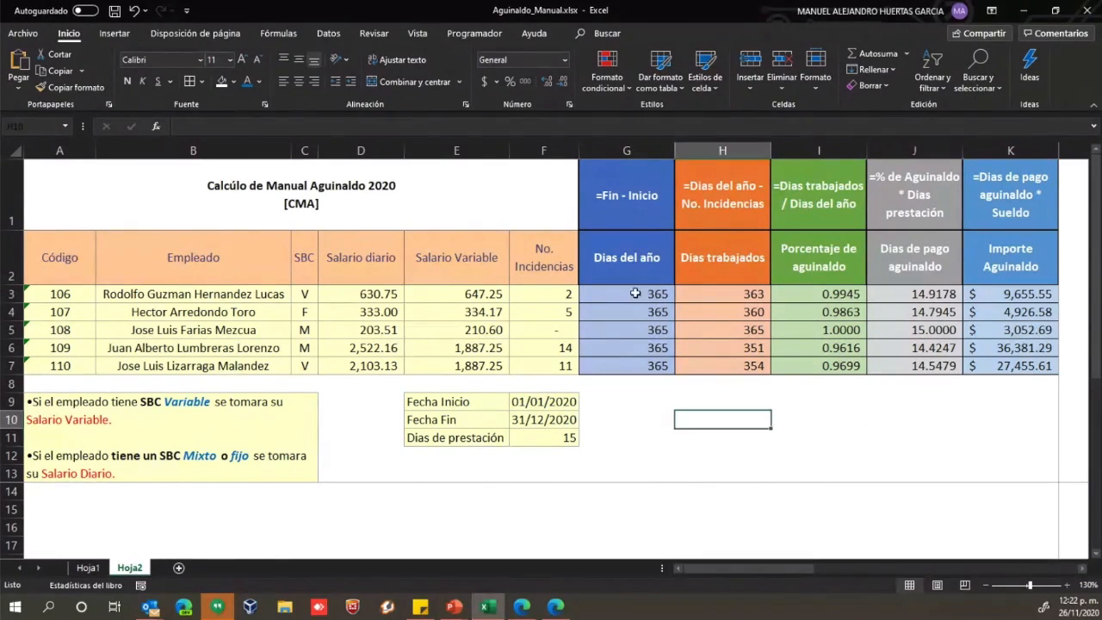
left_click(635, 293)
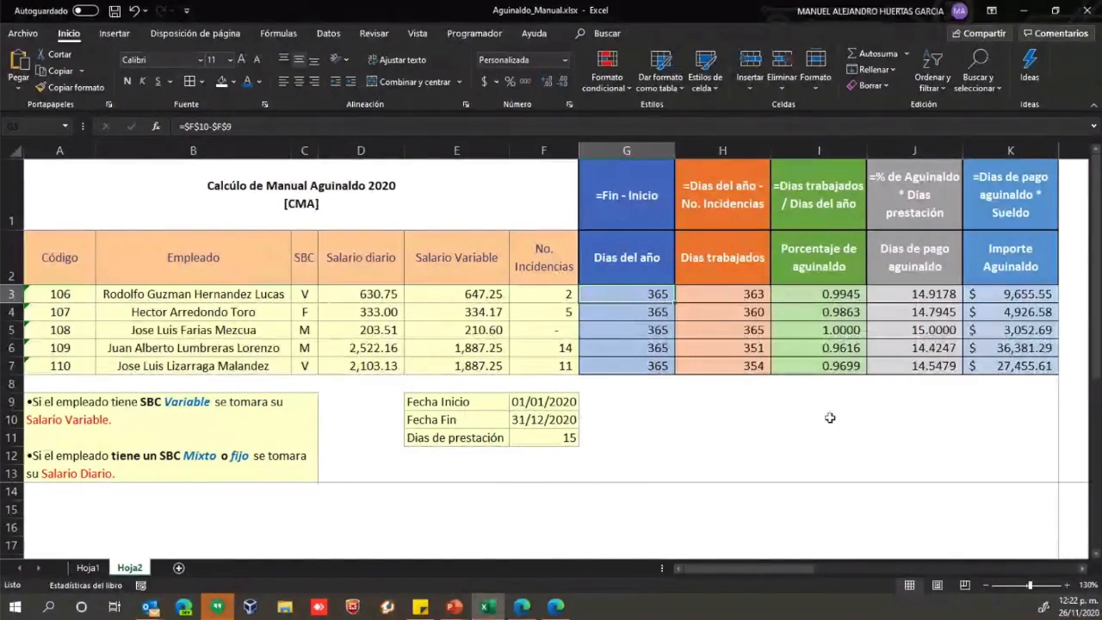
left_click_drag(538, 294, 555, 350)
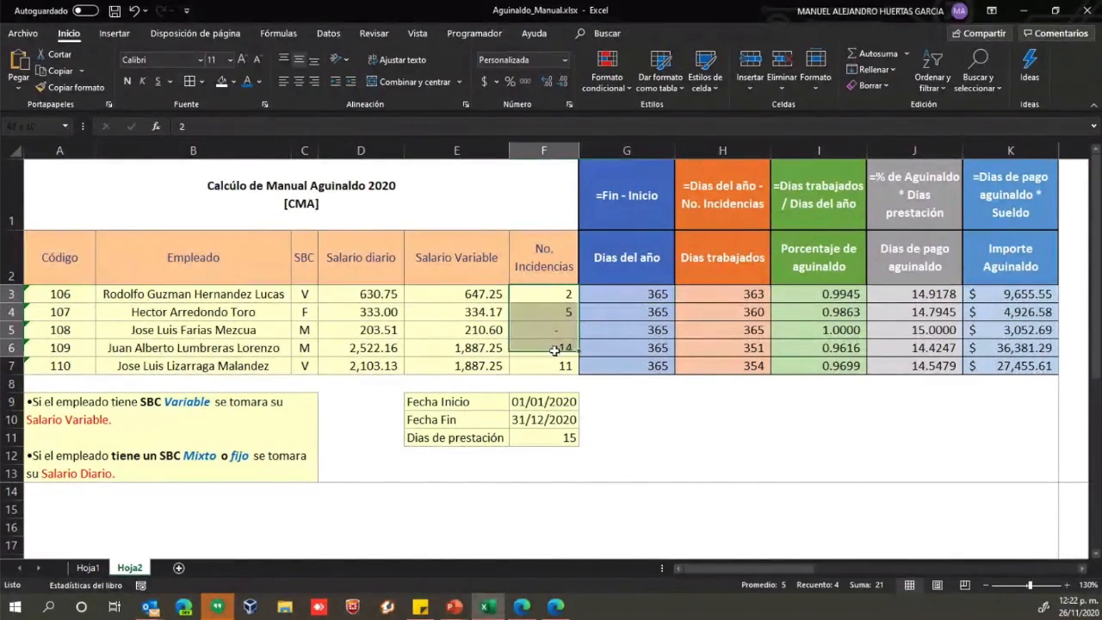
left_click(825, 440)
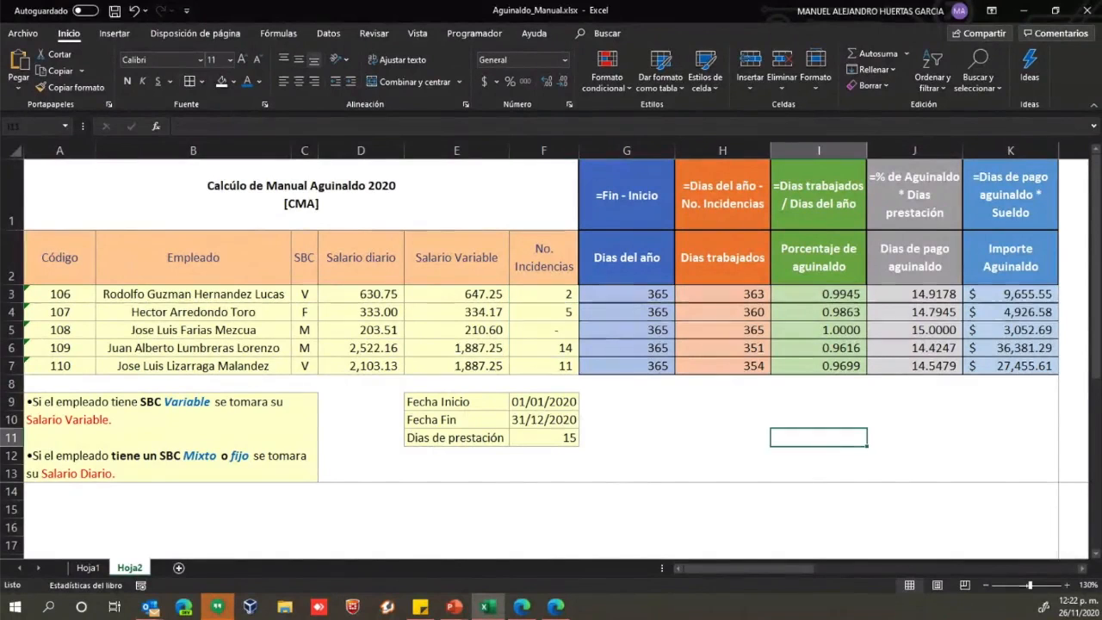